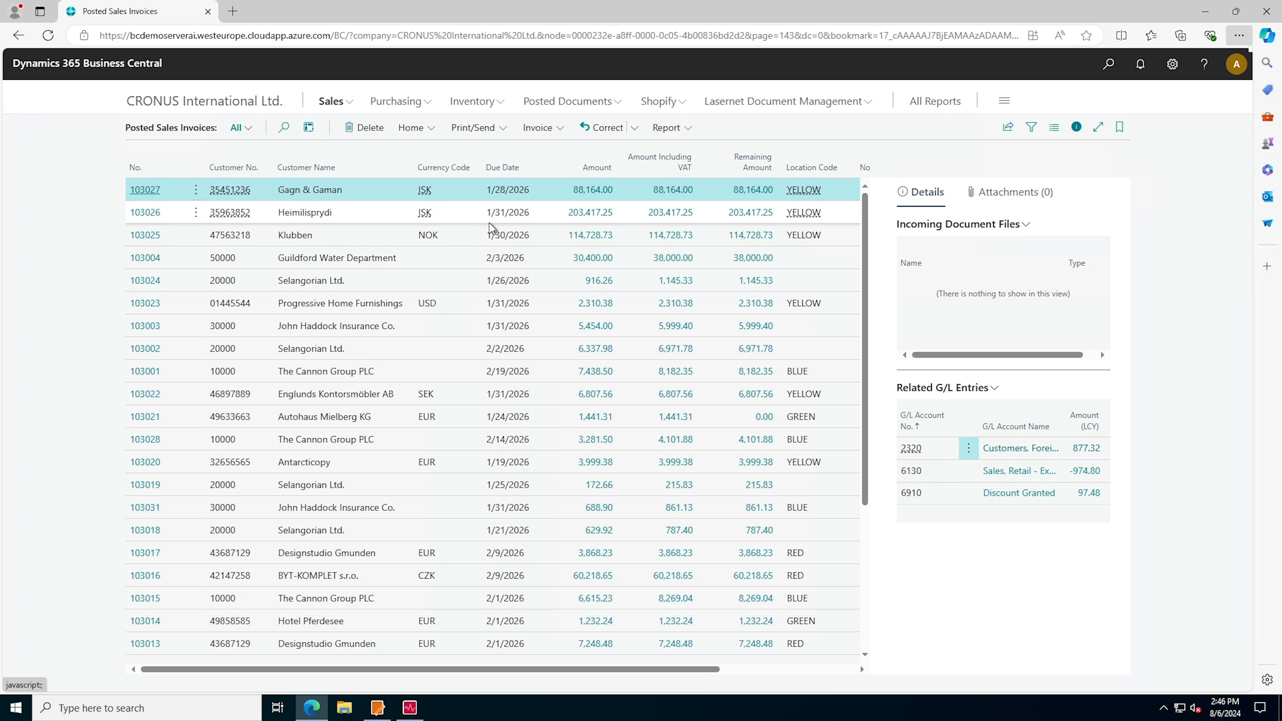
# Preview the posted Guildford Water Department invoice by printing it with Lasernet Option set to Preview, and close the PDF viewer
pyautogui.click(461, 258)
pyautogui.click(479, 129)
pyautogui.click(478, 151)
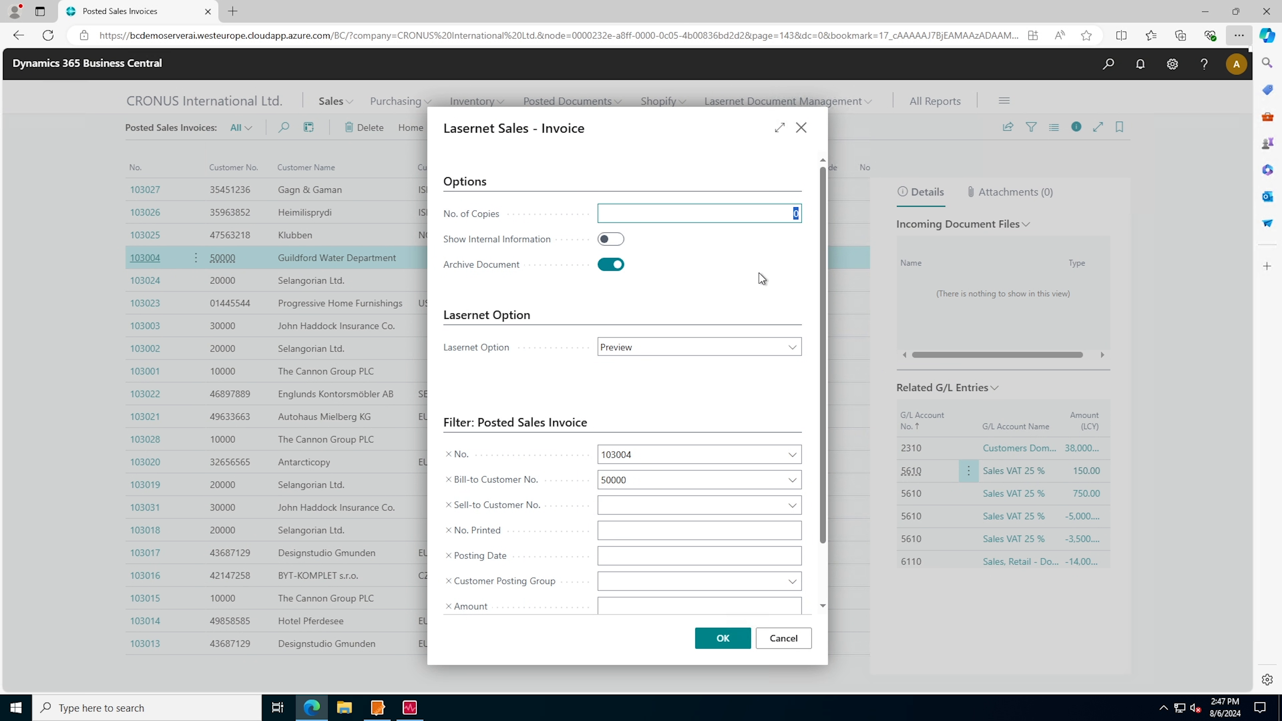
pyautogui.moveTo(444, 130); pyautogui.dragTo(521, 129)
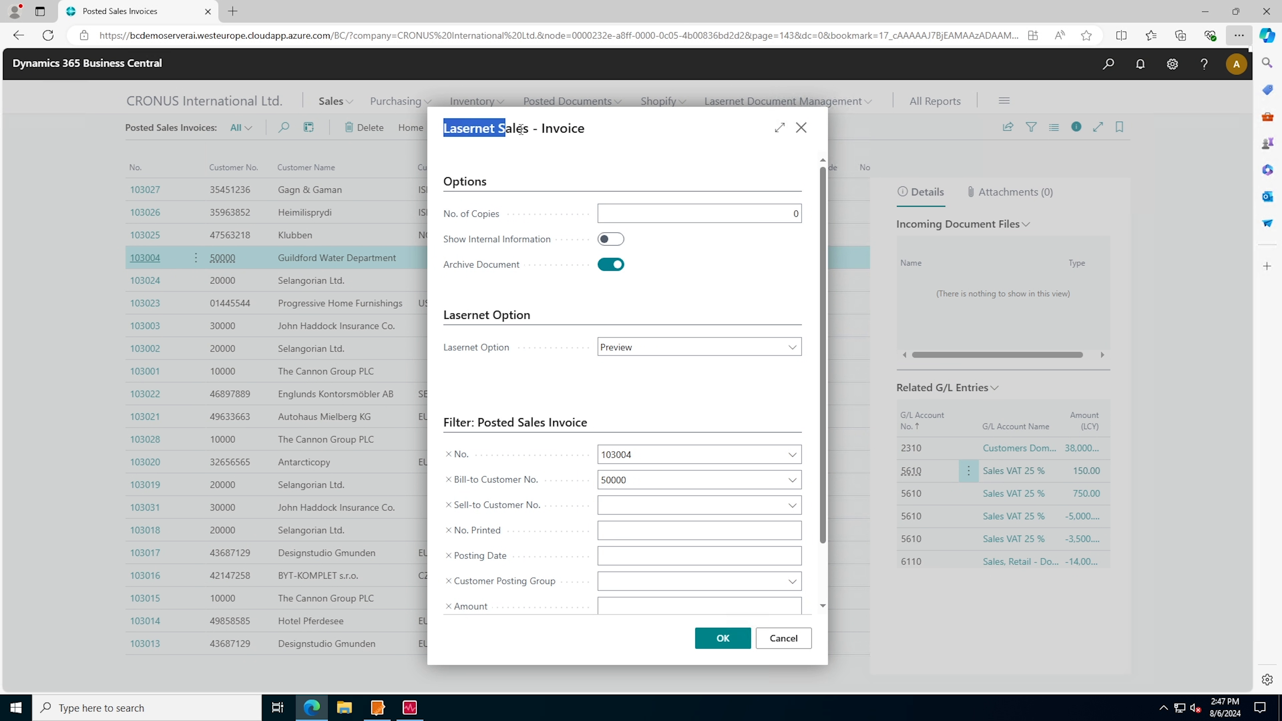
pyautogui.click(553, 167)
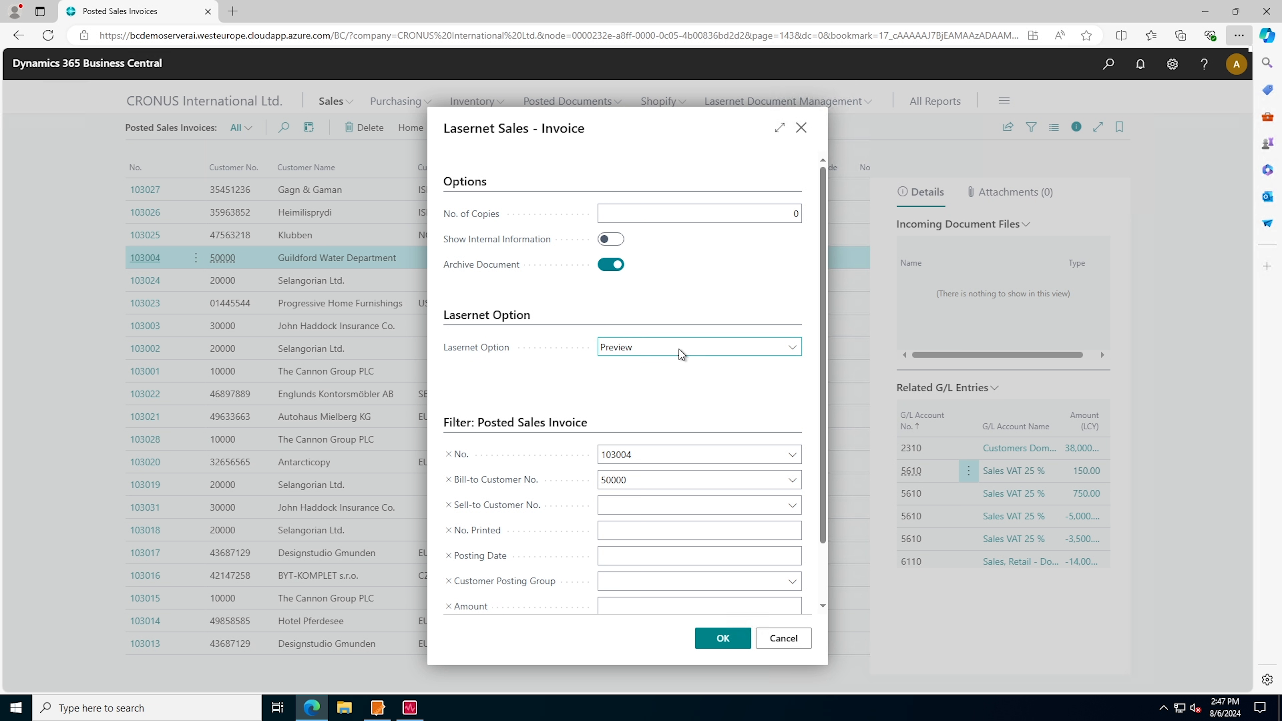
pyautogui.click(657, 352)
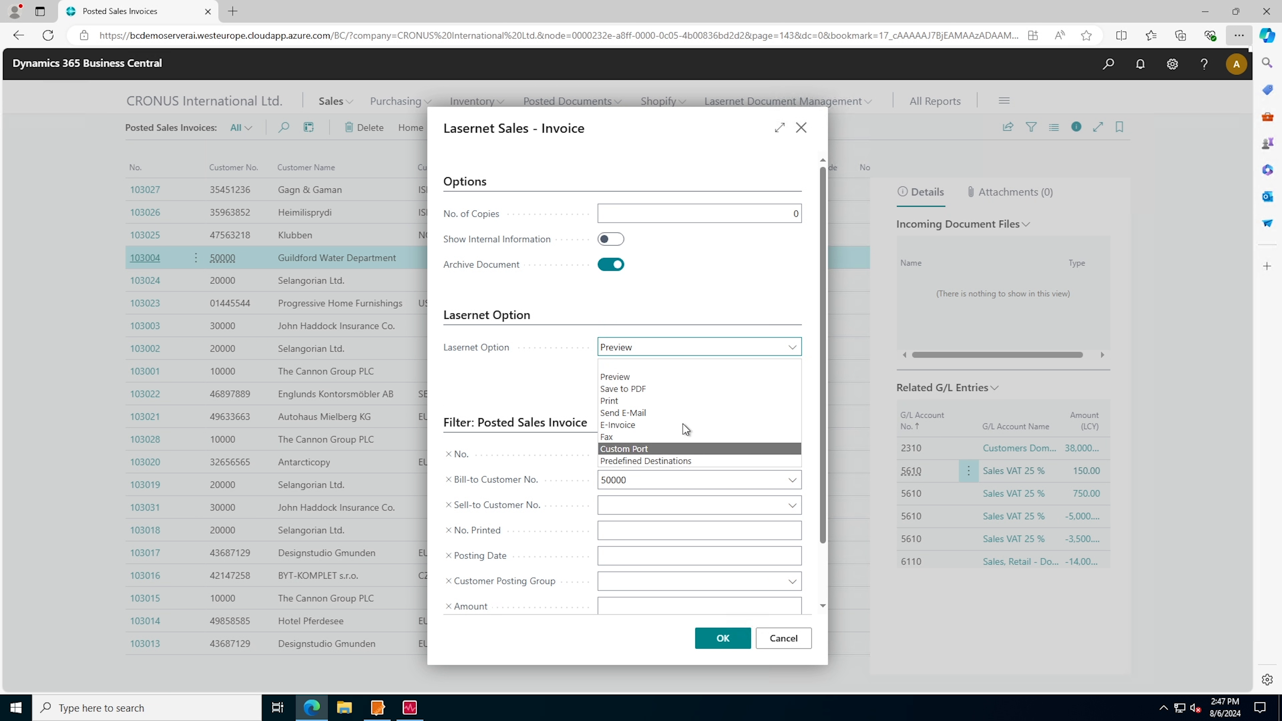
pyautogui.click(665, 378)
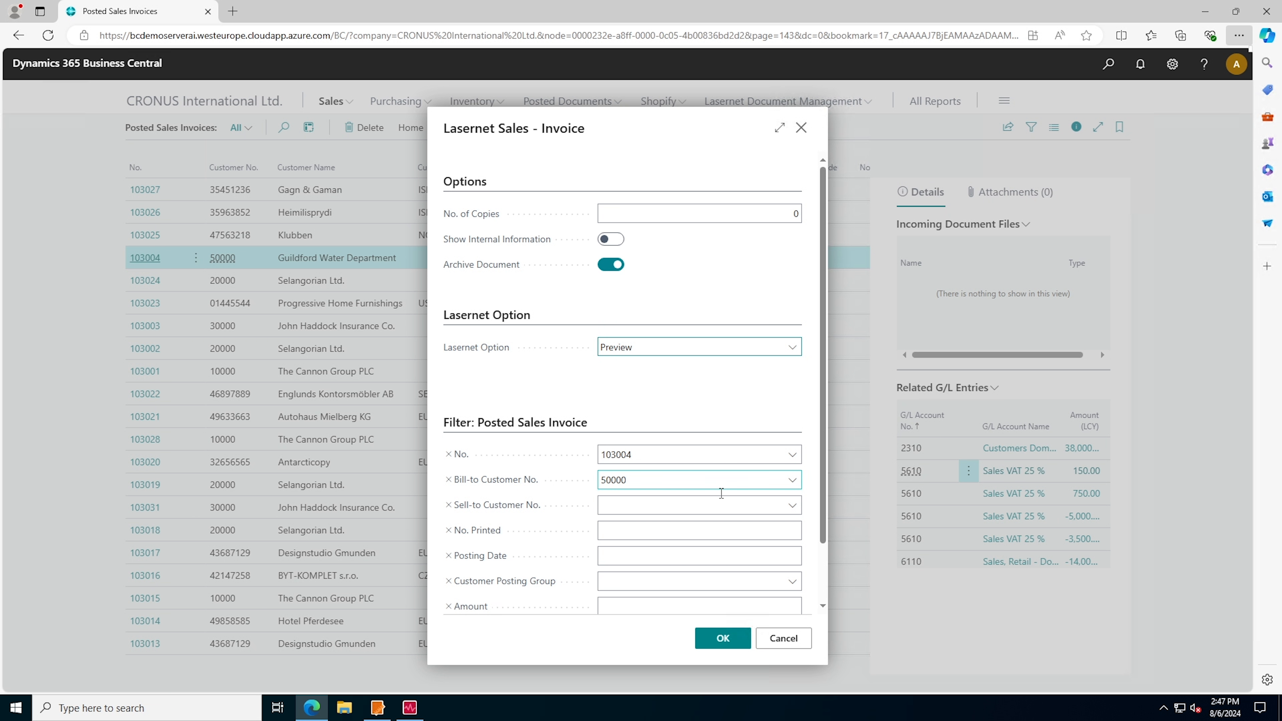
pyautogui.click(729, 642)
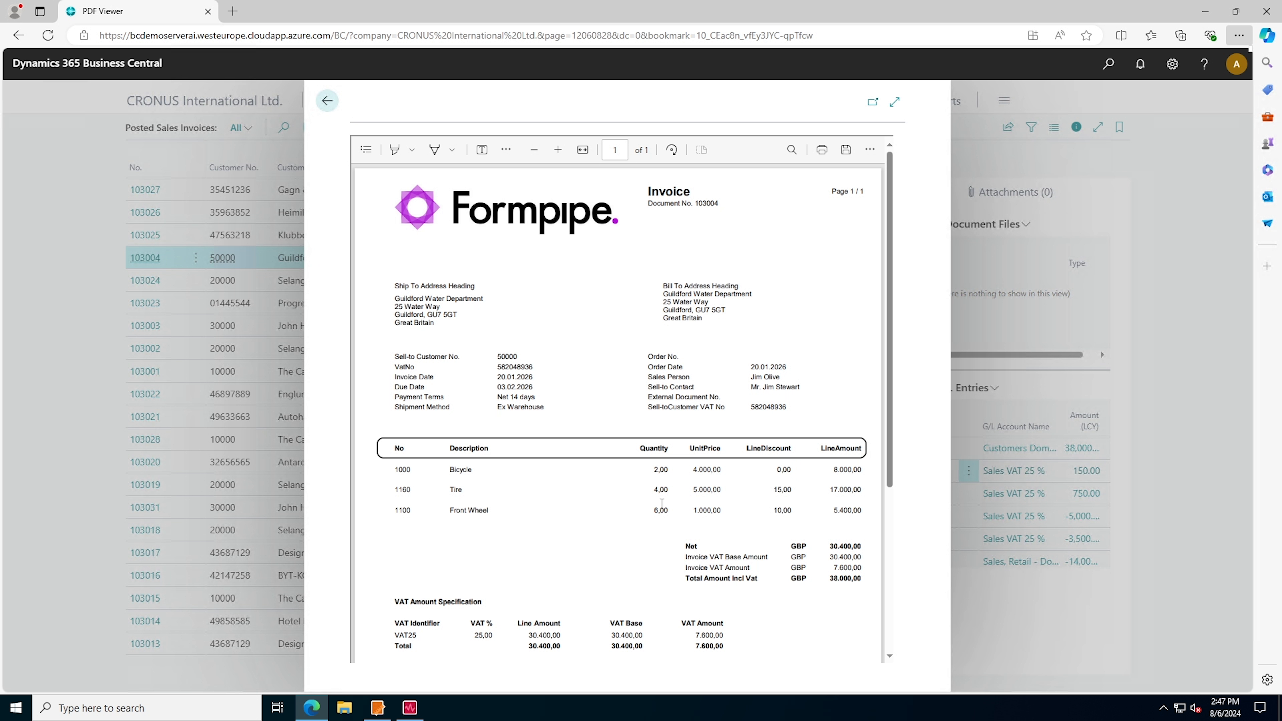
pyautogui.click(333, 107)
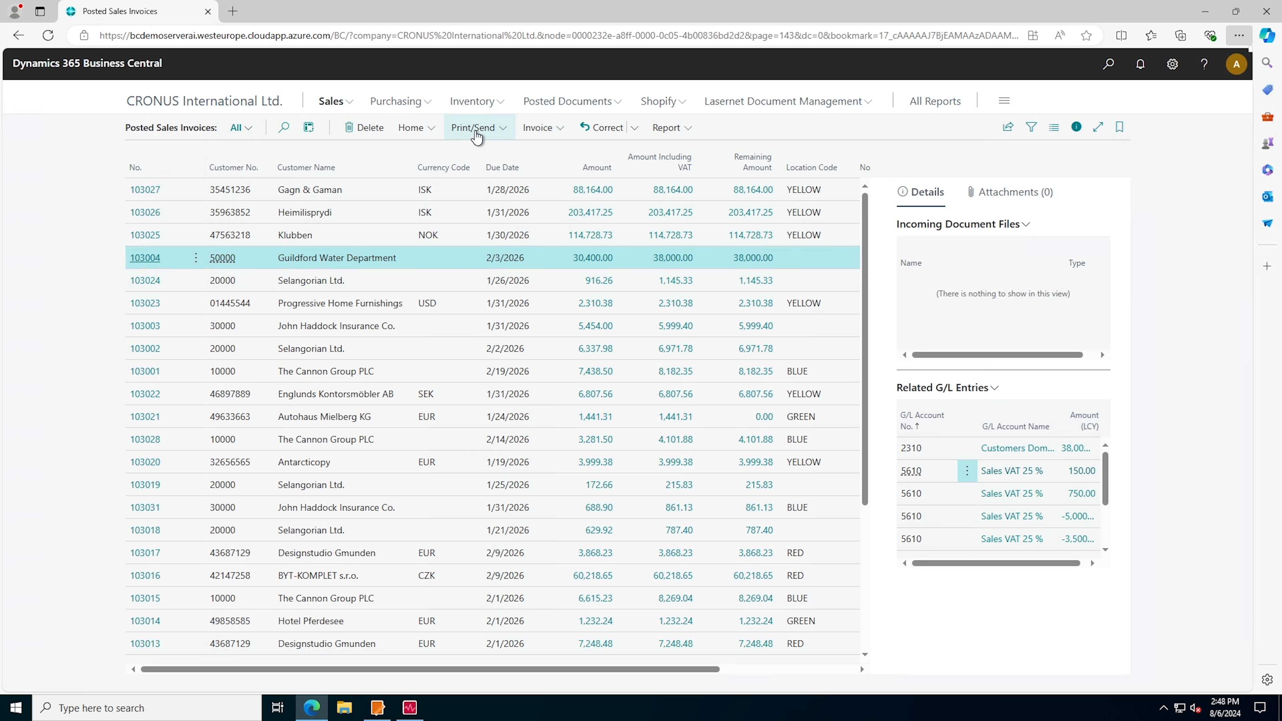
# Open an email draft for the Guildford Water Department invoice and discard it
pyautogui.click(478, 131)
pyautogui.click(500, 179)
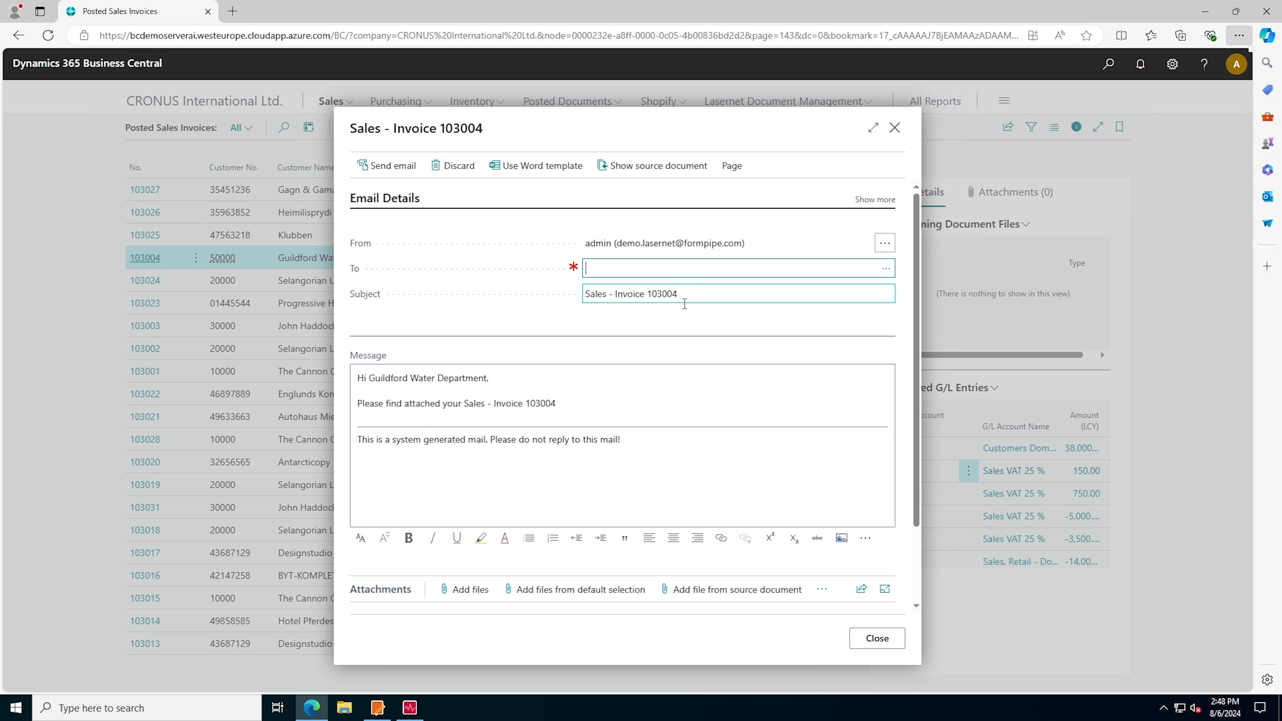
pyautogui.click(895, 129)
pyautogui.click(548, 392)
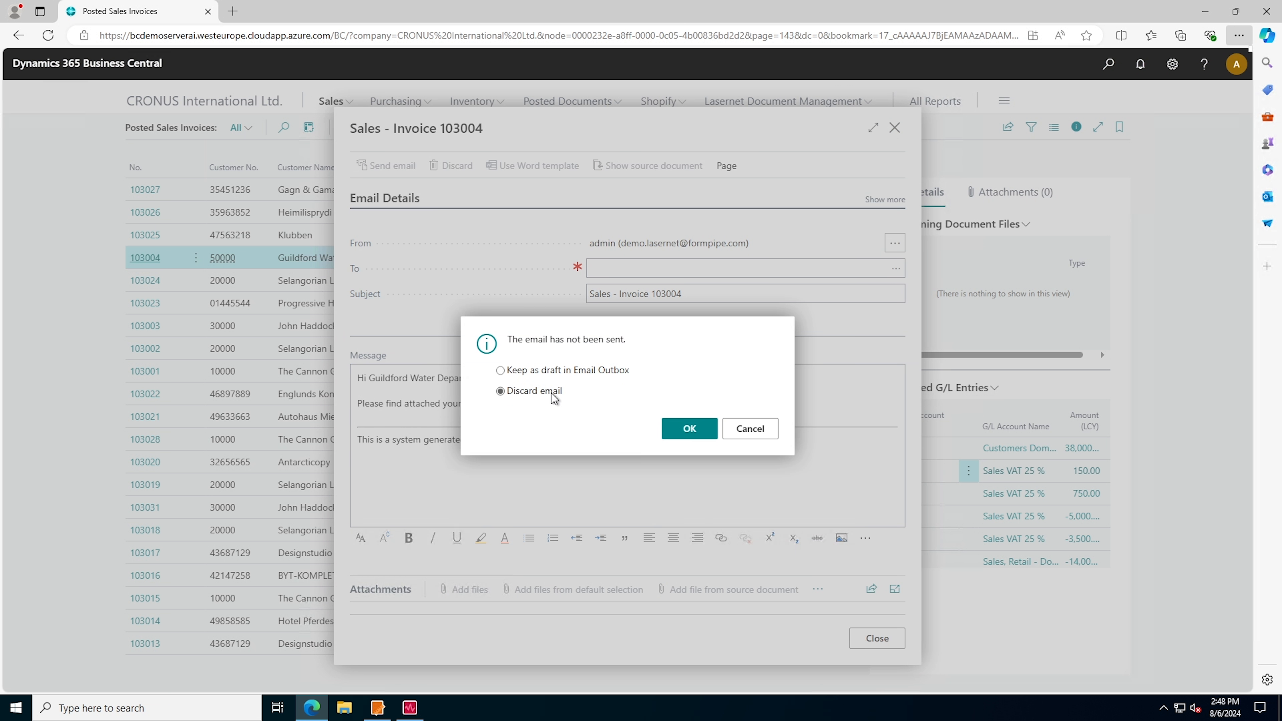
pyautogui.click(685, 429)
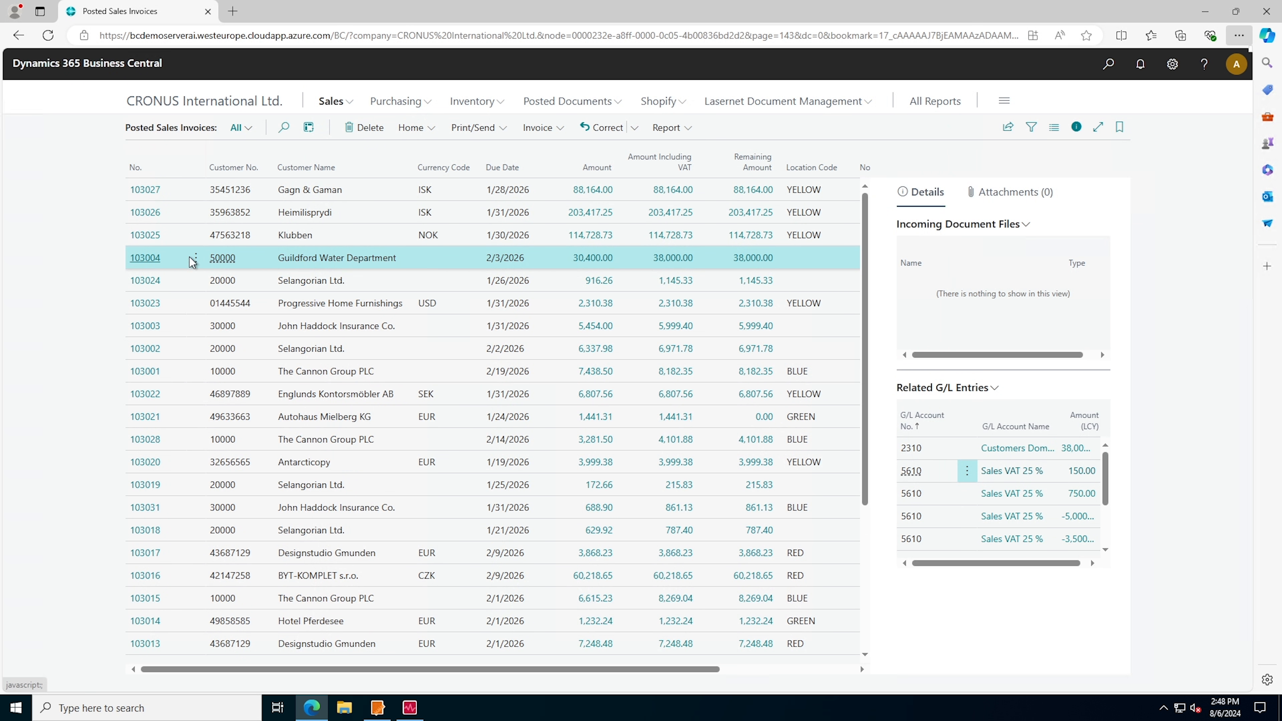
# Open the Guildford Water Department customer card for editing and set Default Print Method to Send E-Mail
pyautogui.moveTo(224, 262)
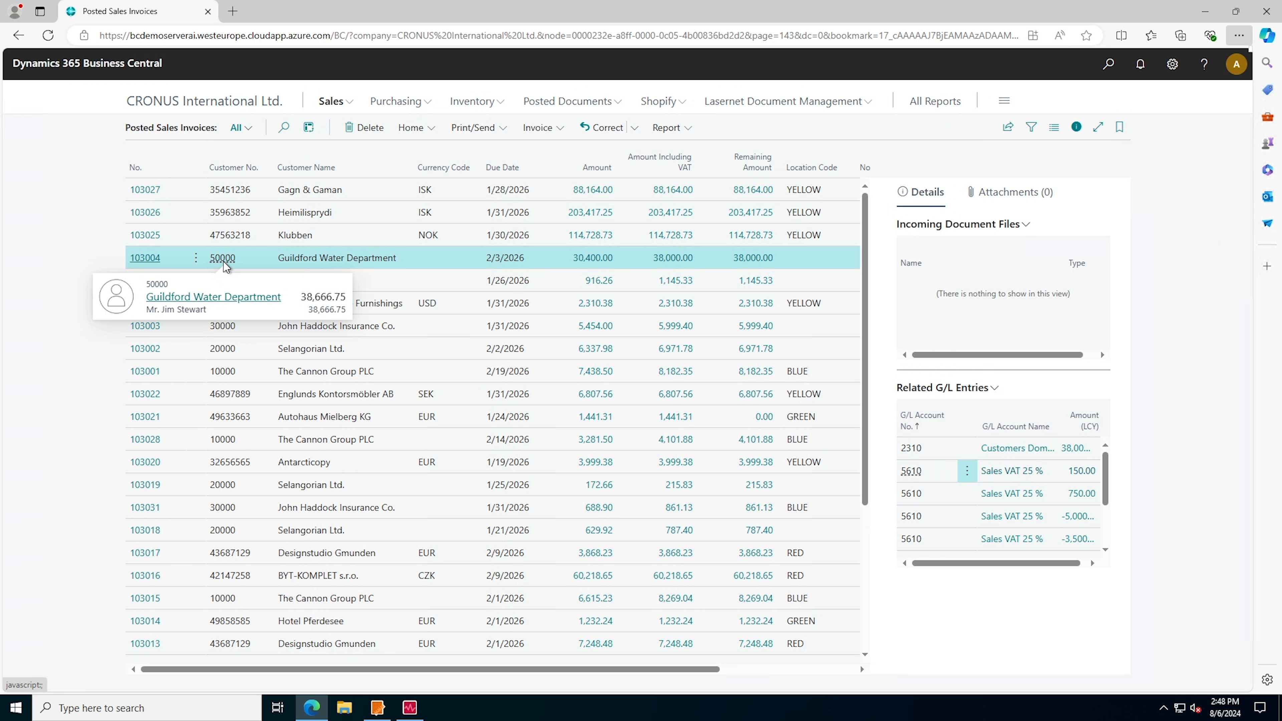
pyautogui.click(197, 297)
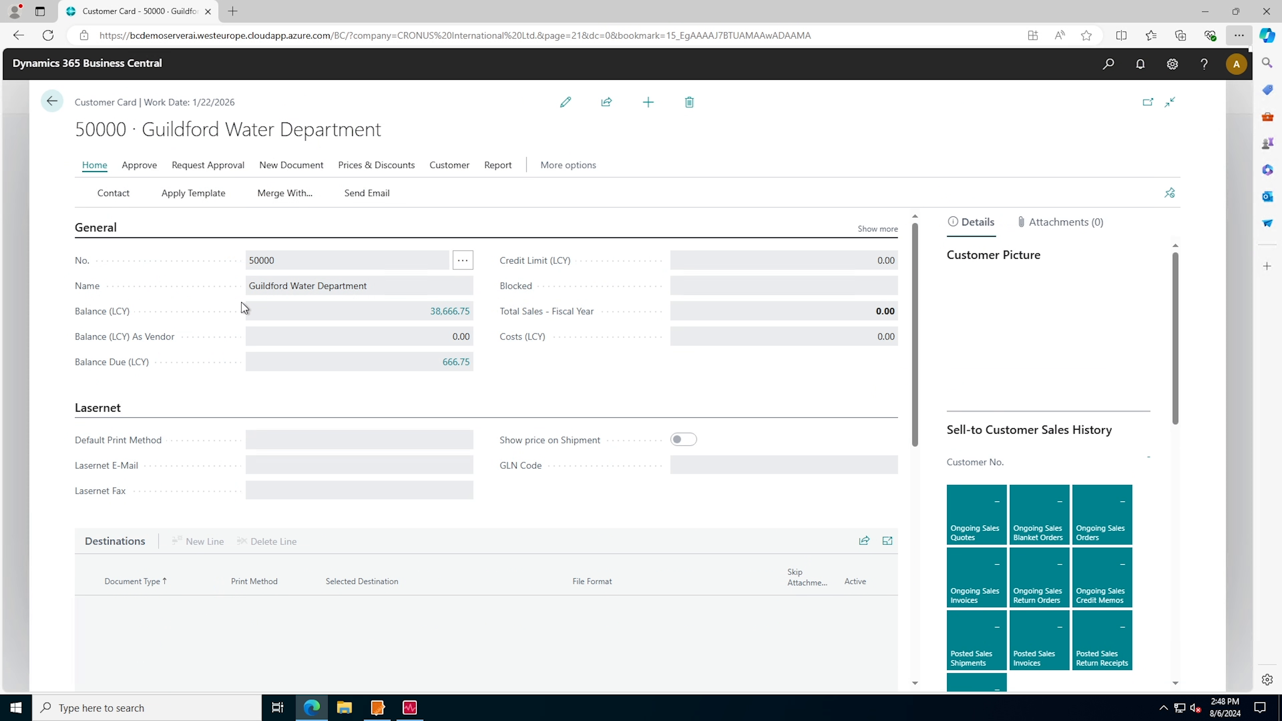
pyautogui.click(566, 102)
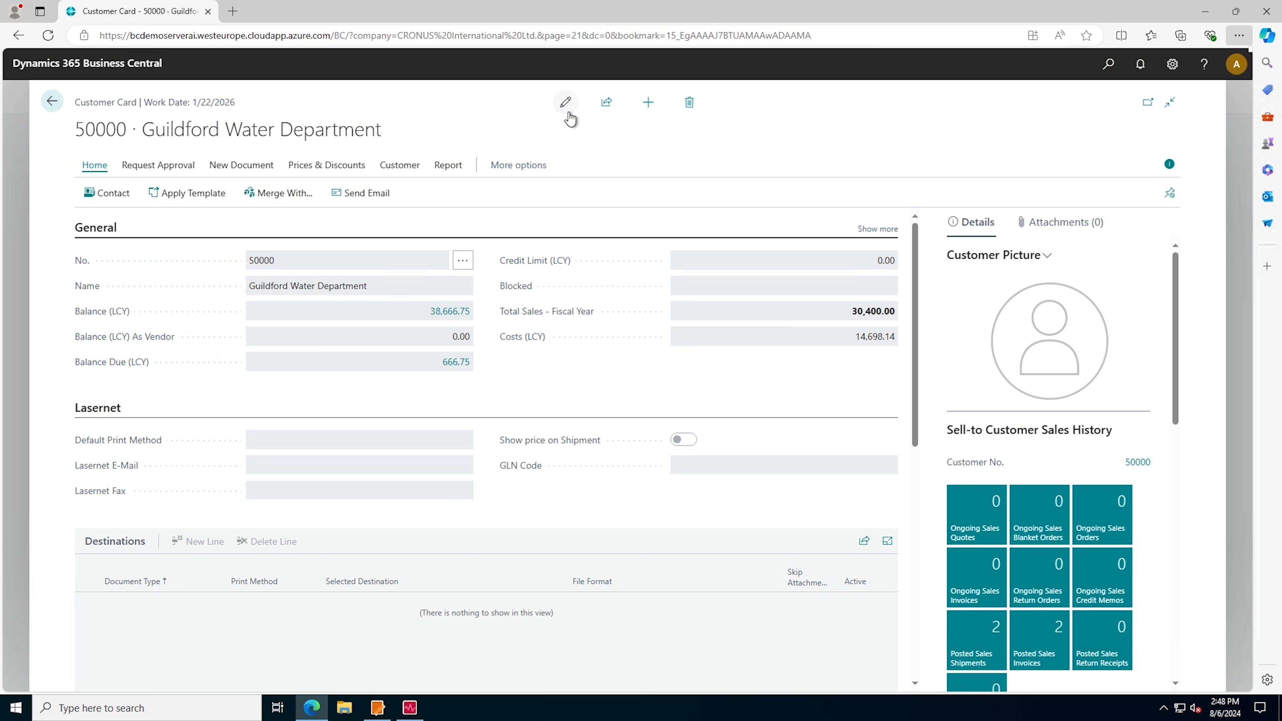
pyautogui.click(293, 446)
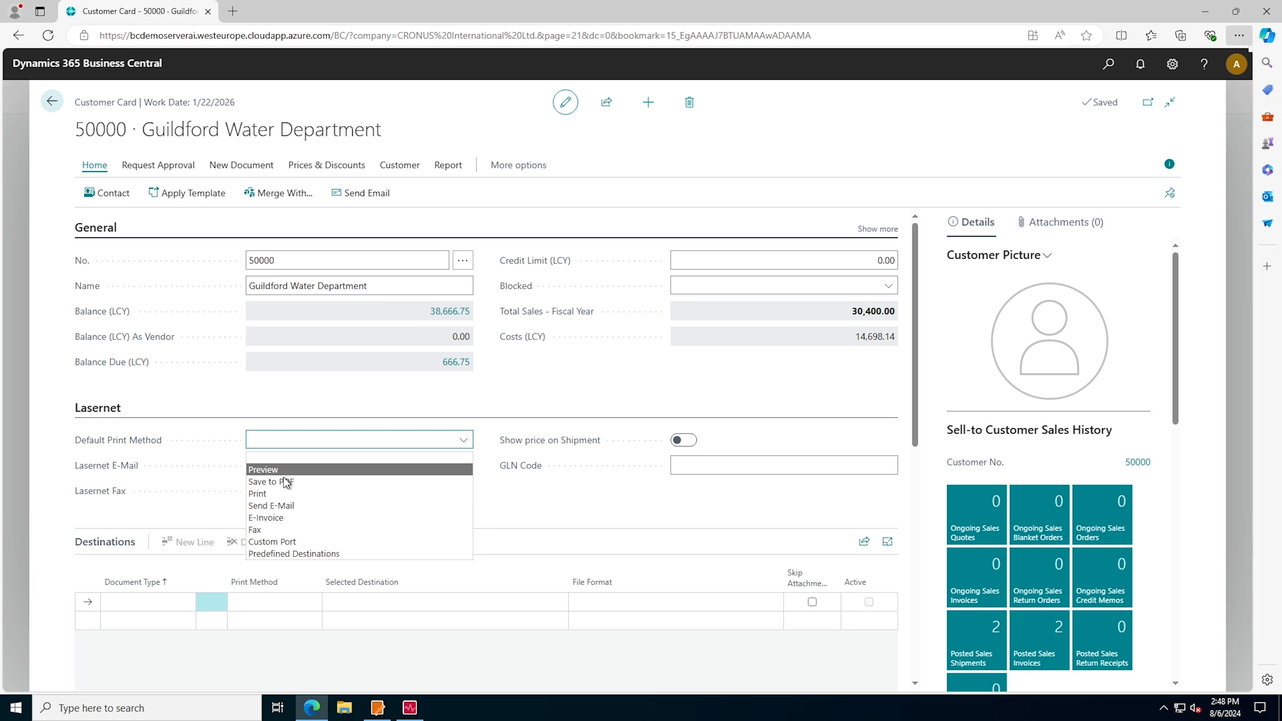
pyautogui.click(301, 506)
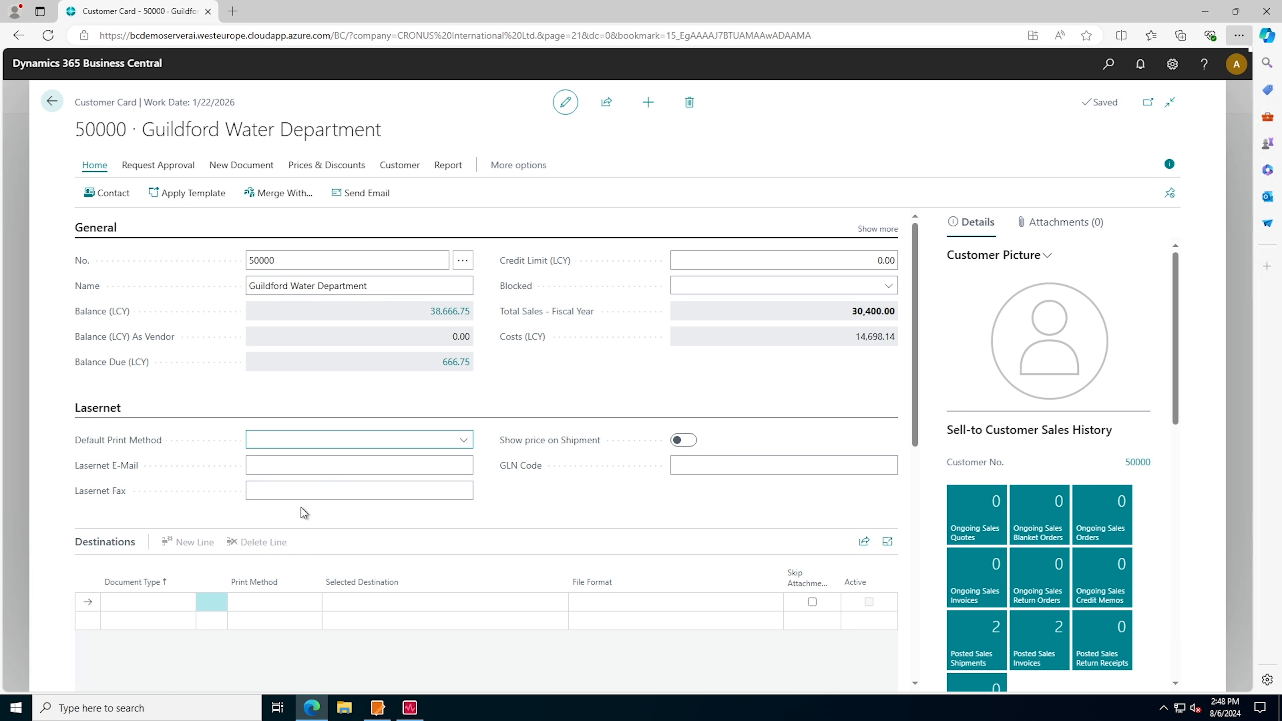
# Fill in the customer's Lasernet E-Mail address and return to the posted sales invoices
pyautogui.click(315, 467)
pyautogui.write('ste')
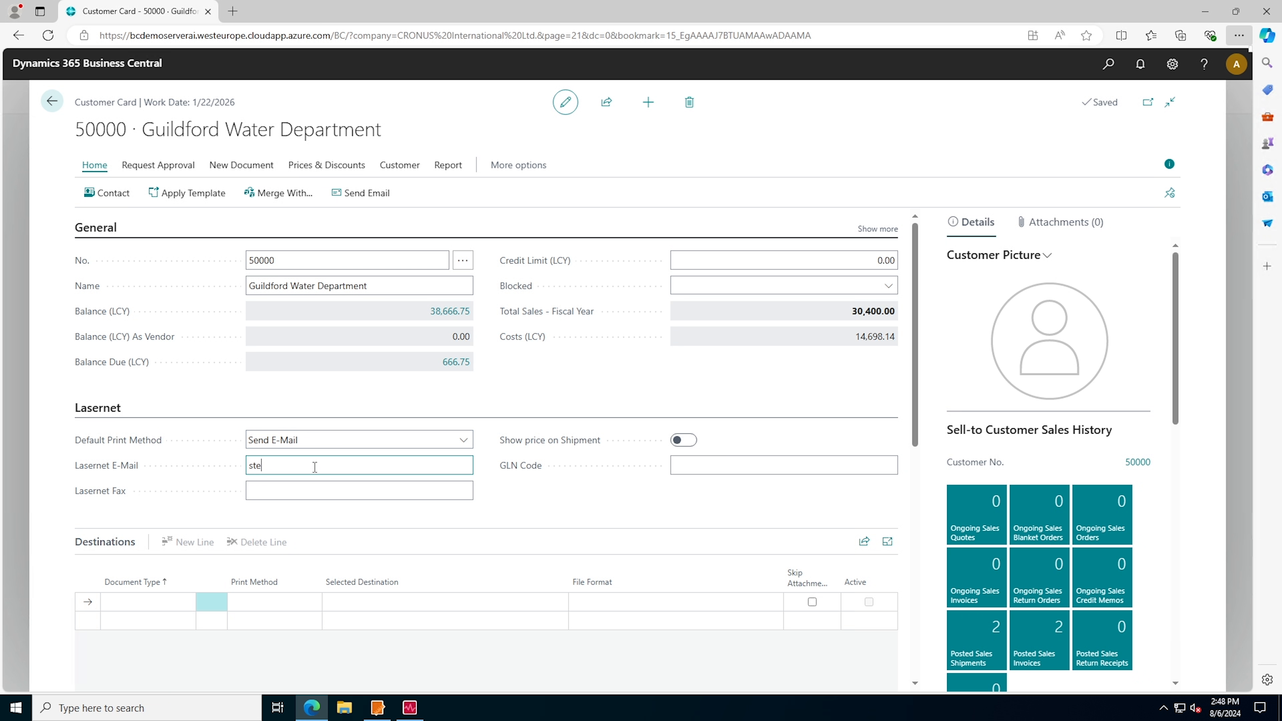
pyautogui.click(551, 108)
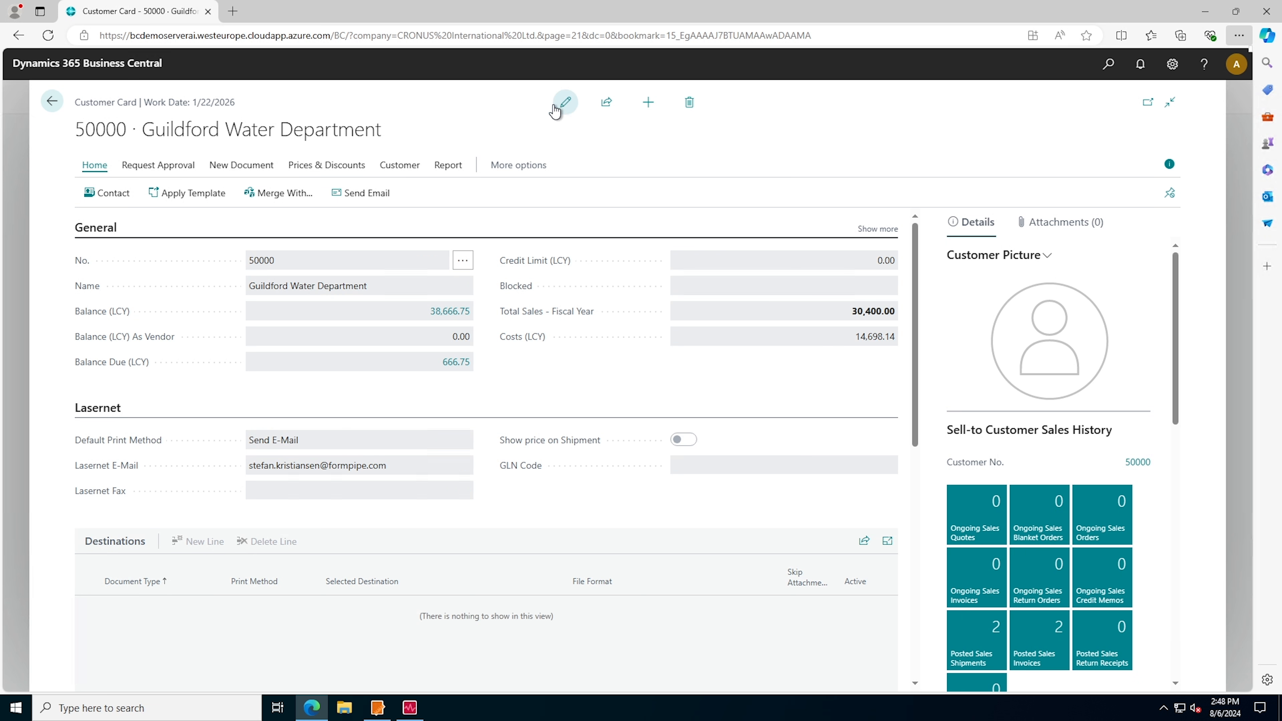
pyautogui.click(52, 102)
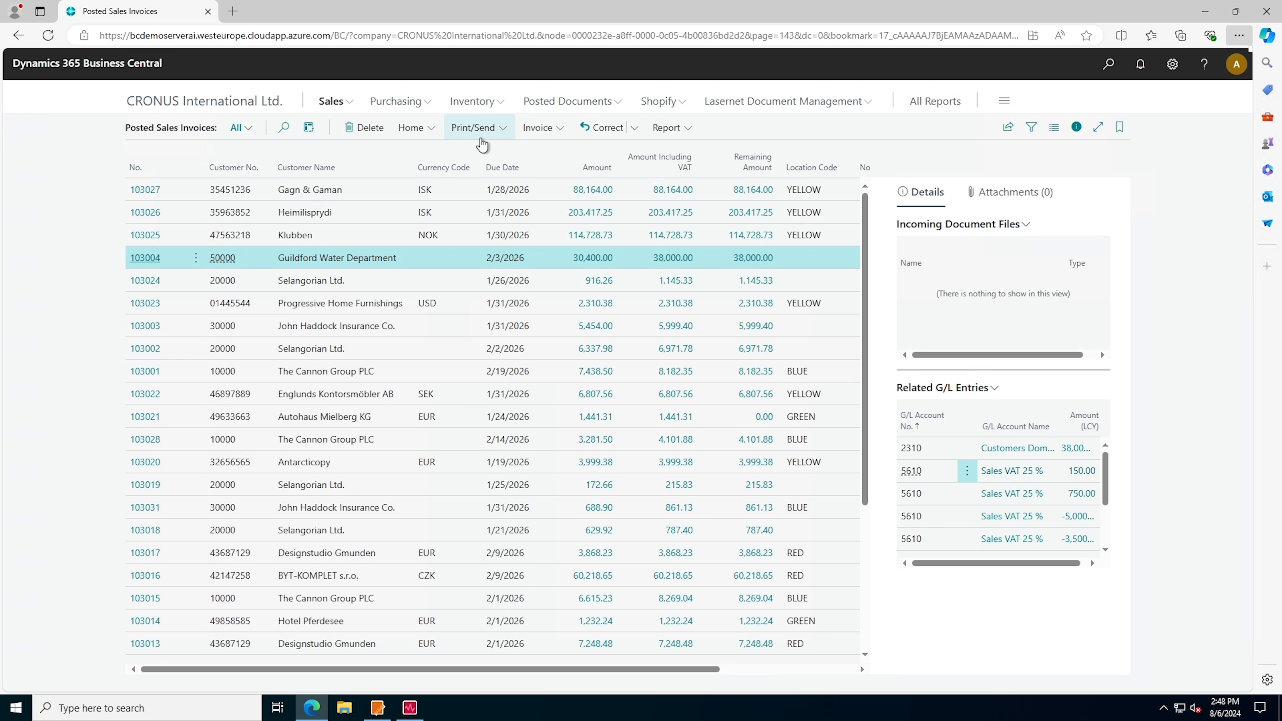
# Create an email for the Guildford Water Department invoice and check its recipient and PDF attachment
pyautogui.click(489, 135)
pyautogui.click(506, 179)
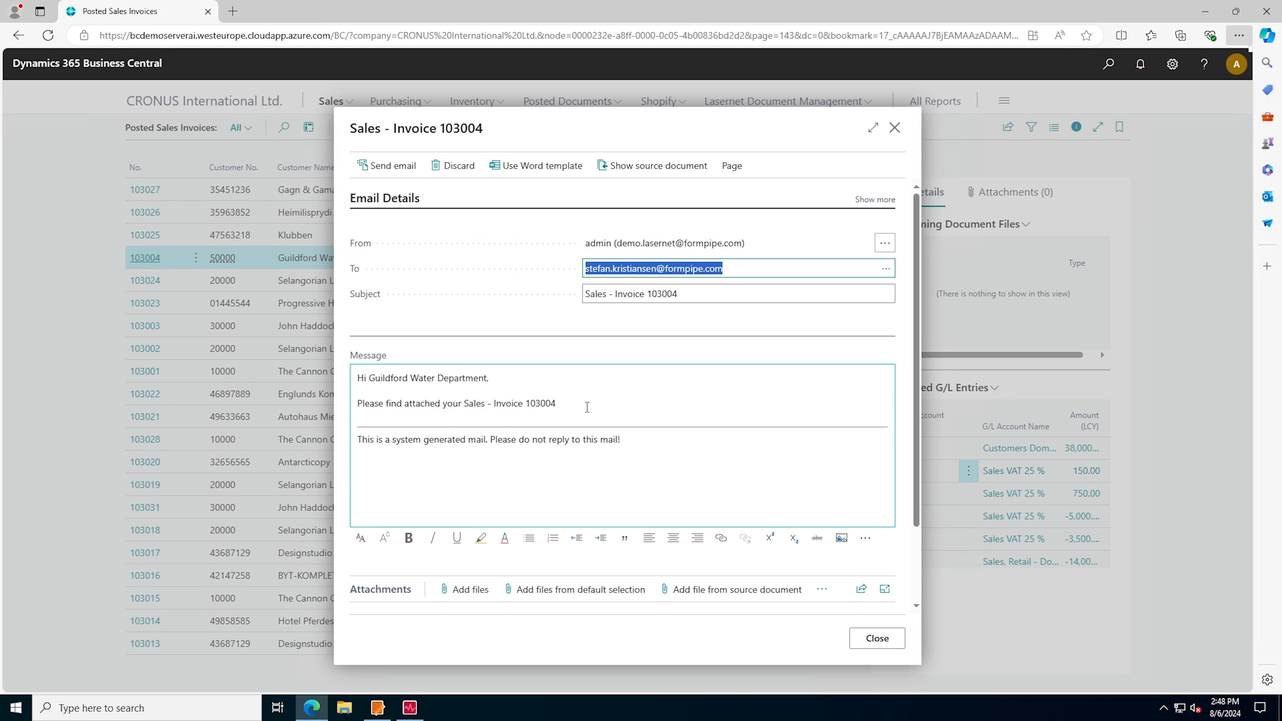
pyautogui.click(593, 590)
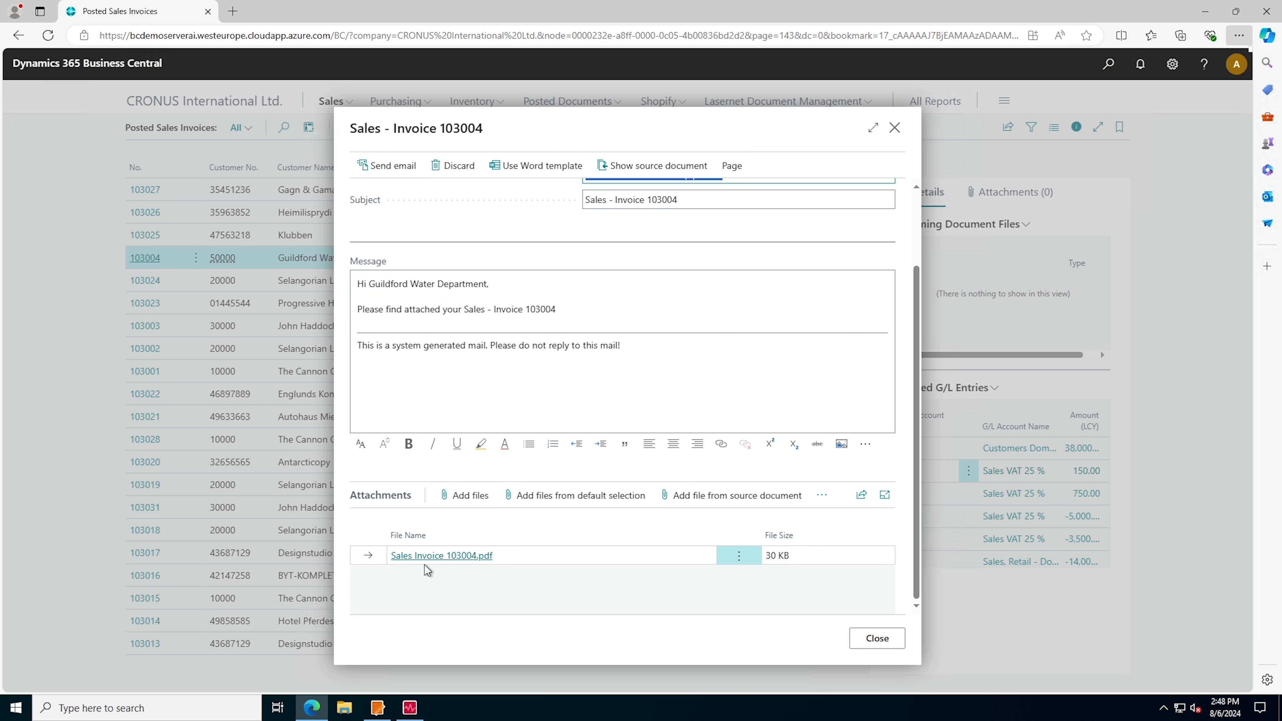
pyautogui.scroll(2, 603, 550)
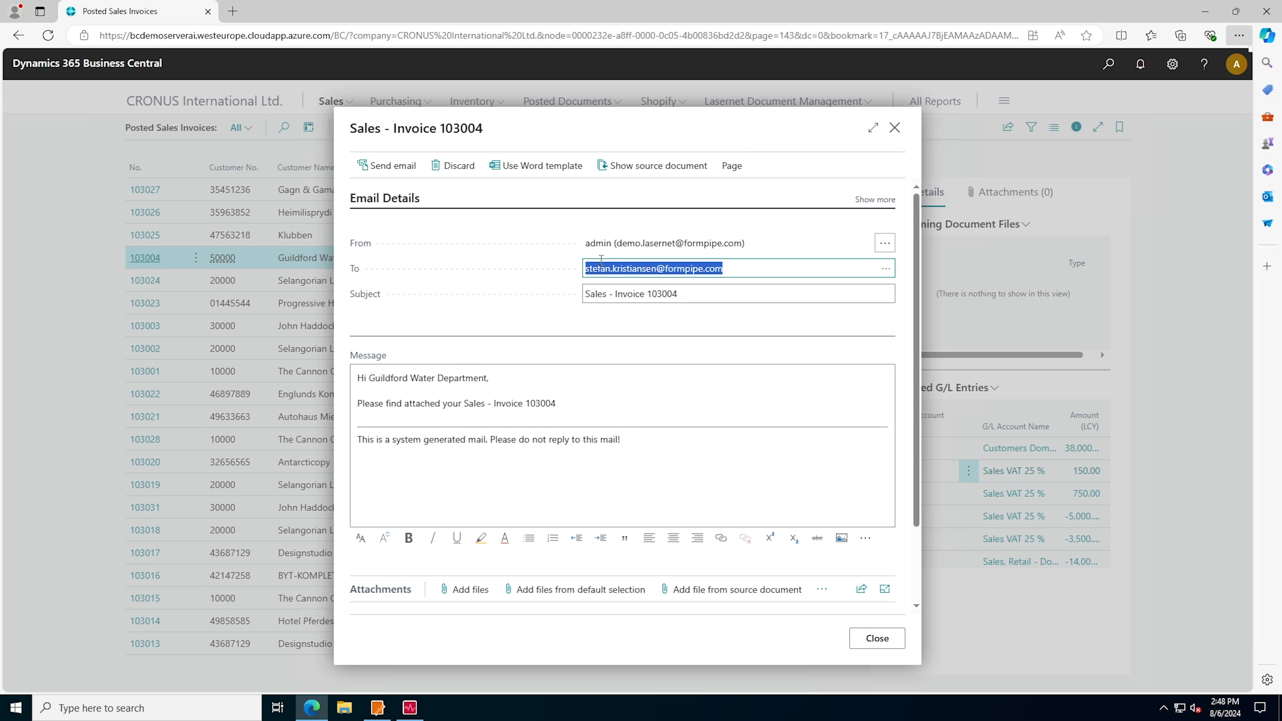
pyautogui.click(774, 267)
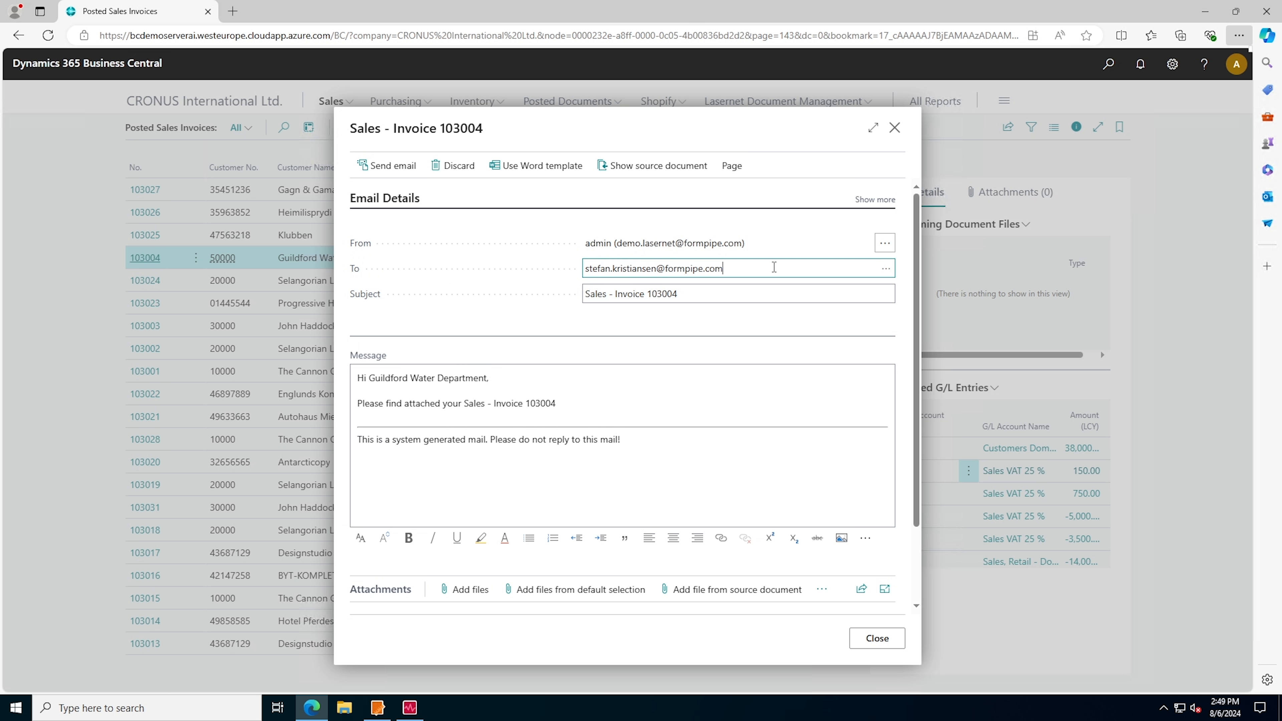
# Append 123 to the email's subject and to the attachment line in its message, and send the email
pyautogui.click(714, 292)
pyautogui.press('Tab')
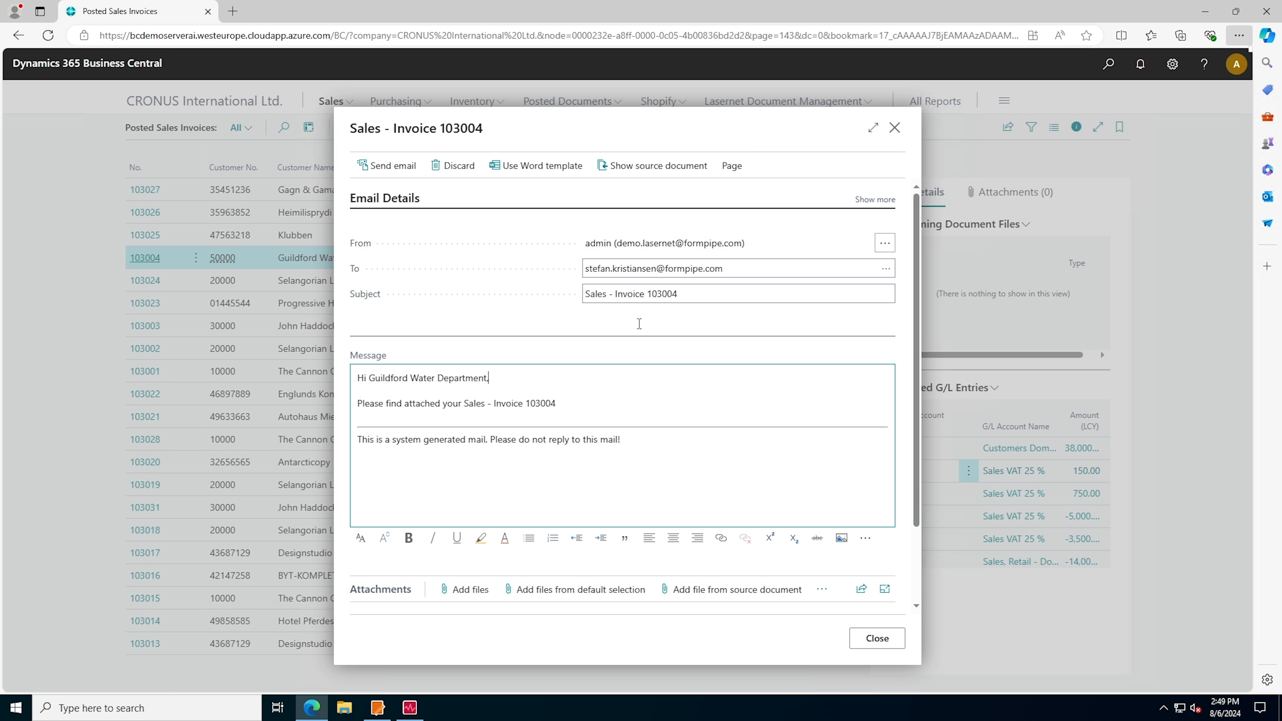
pyautogui.click(724, 294)
pyautogui.click(696, 293)
pyautogui.write('123')
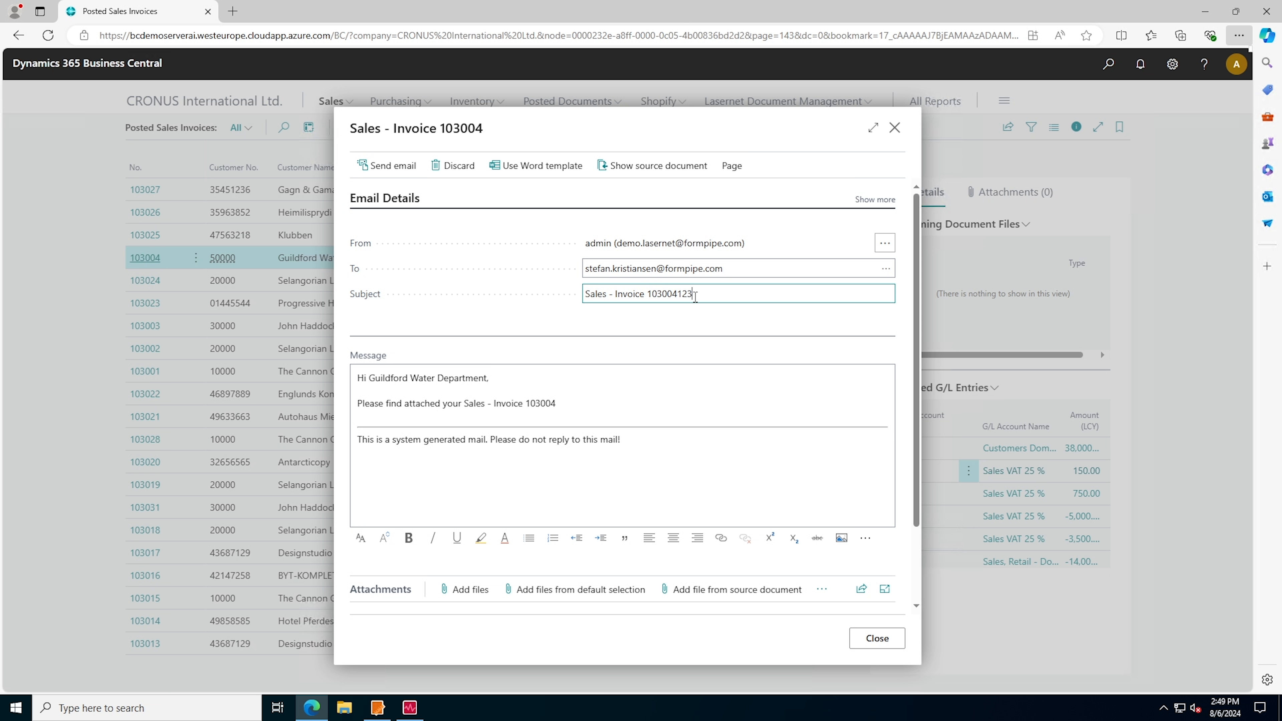
pyautogui.click(576, 403)
pyautogui.write('123')
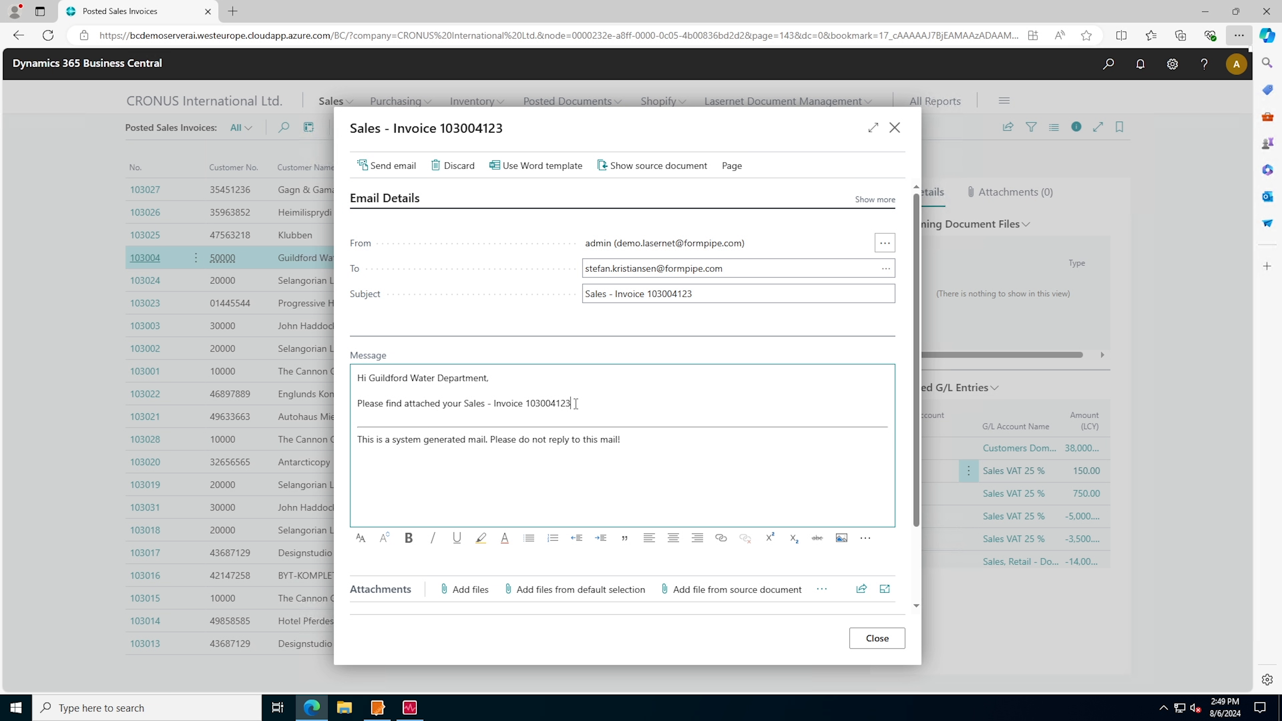
pyautogui.click(405, 177)
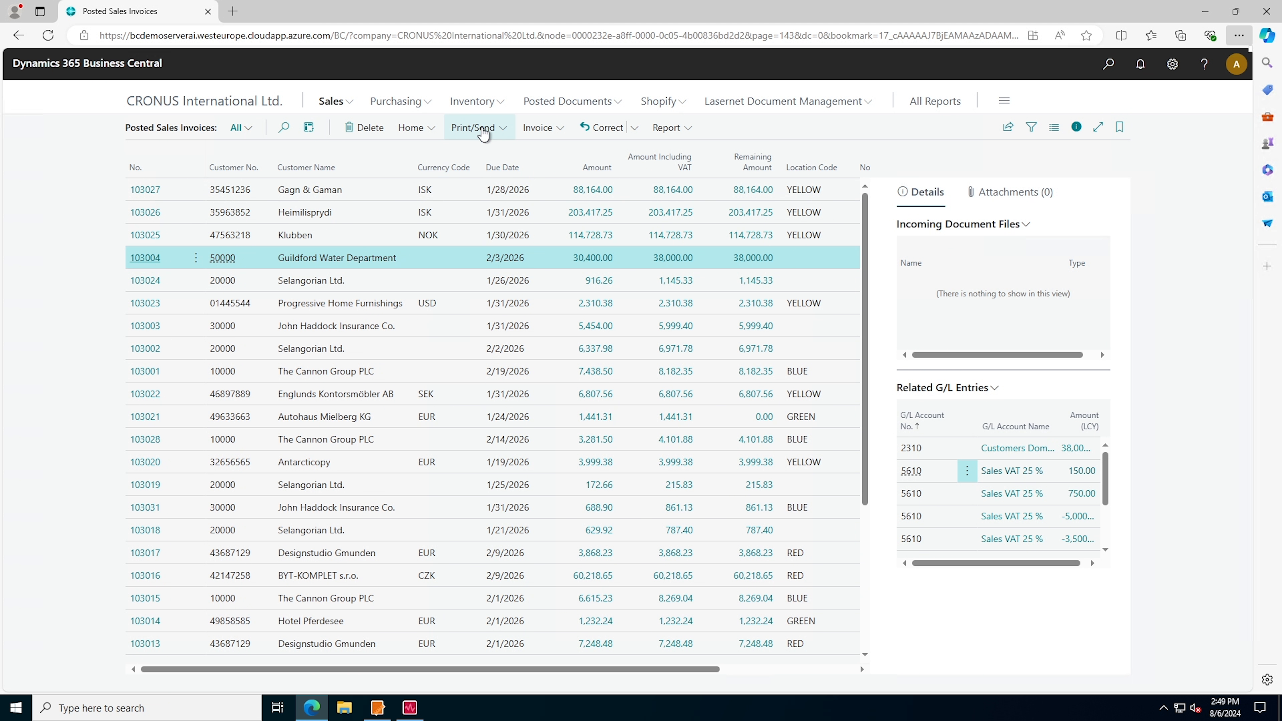
# Email the Guildford Water Department invoice from the print request with Lasernet Option set to Send E-Mail
pyautogui.click(484, 132)
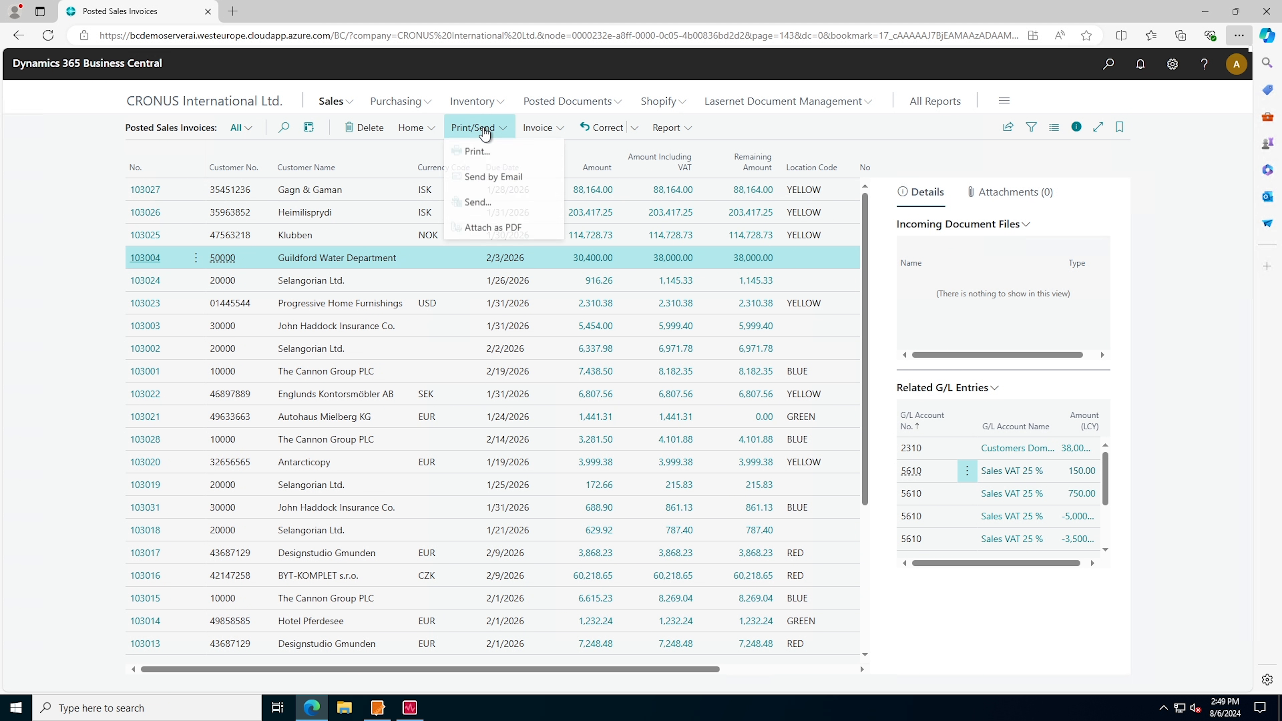
pyautogui.click(492, 177)
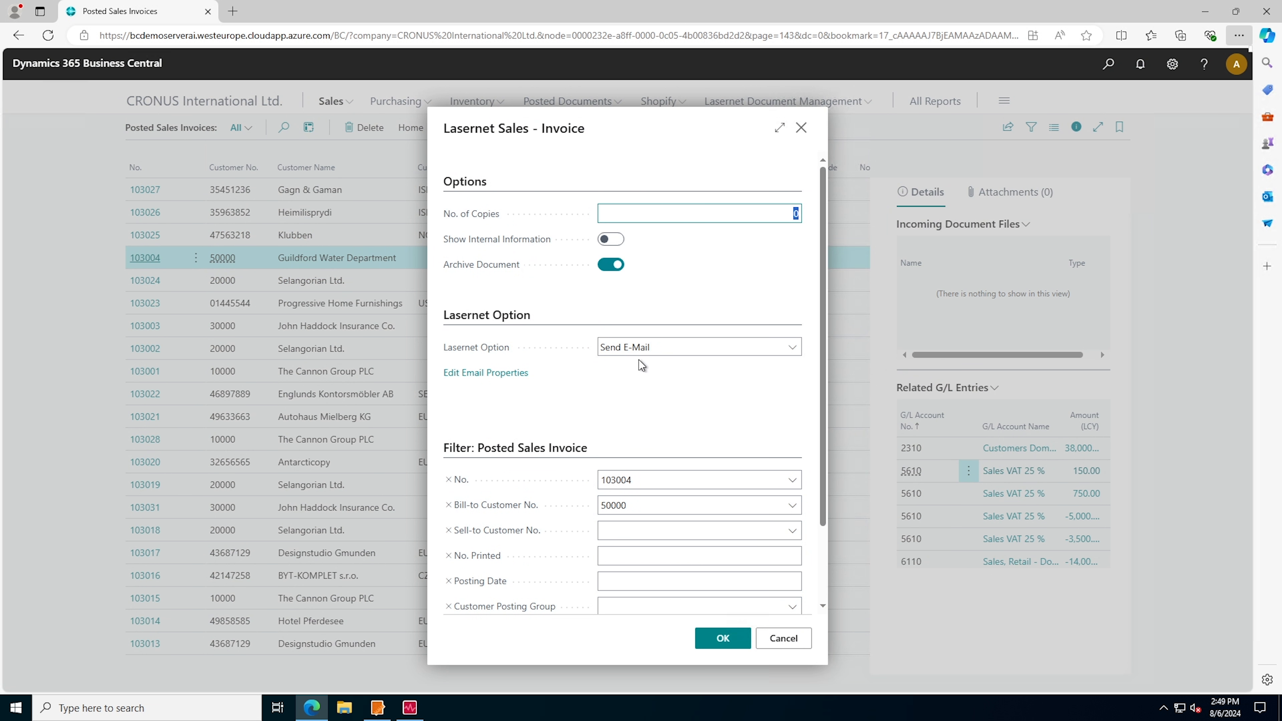
pyautogui.click(647, 353)
pyautogui.click(638, 409)
pyautogui.click(722, 641)
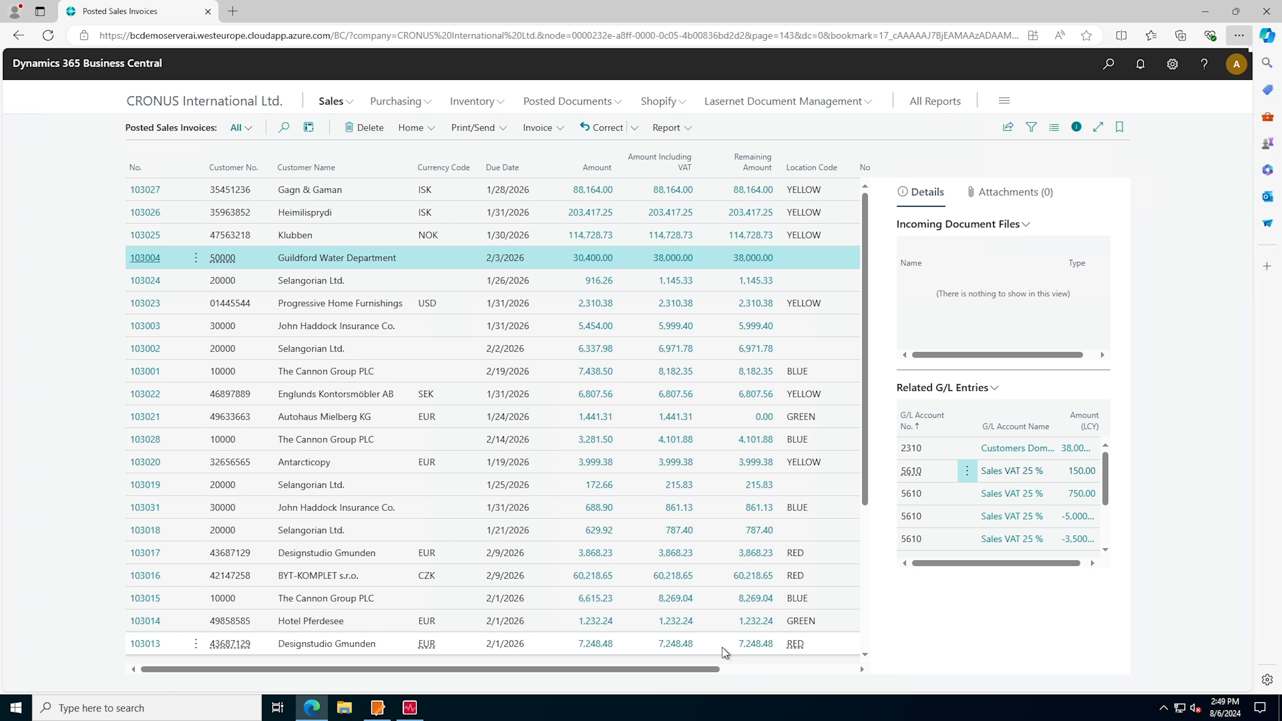
# Open another email draft for the same invoice and discard it unsent
pyautogui.click(473, 127)
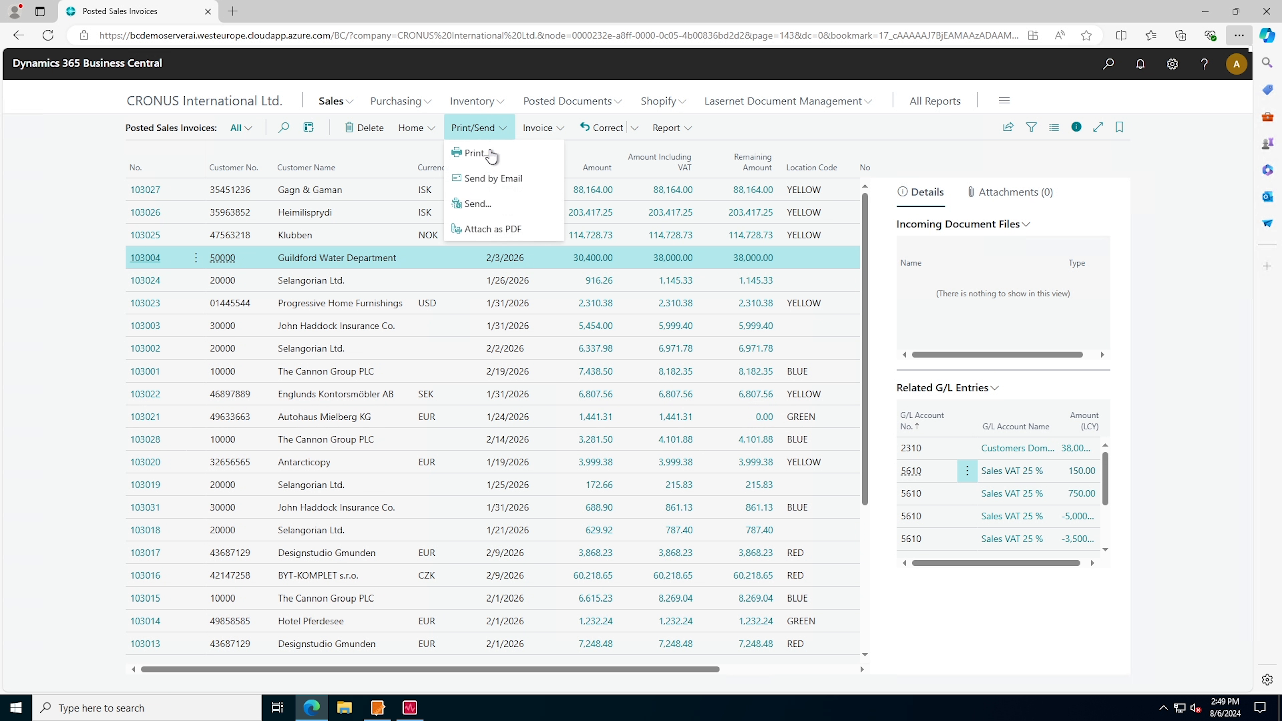
pyautogui.click(493, 177)
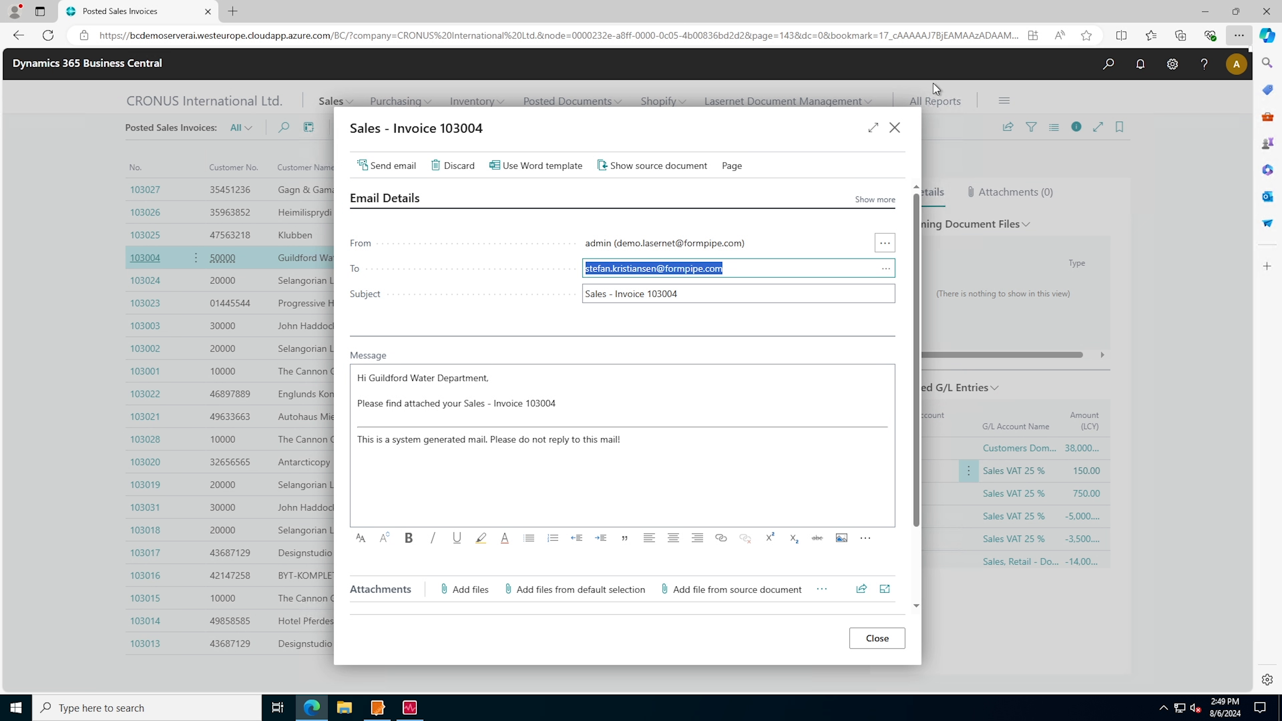
pyautogui.click(895, 127)
pyautogui.click(560, 393)
pyautogui.click(699, 428)
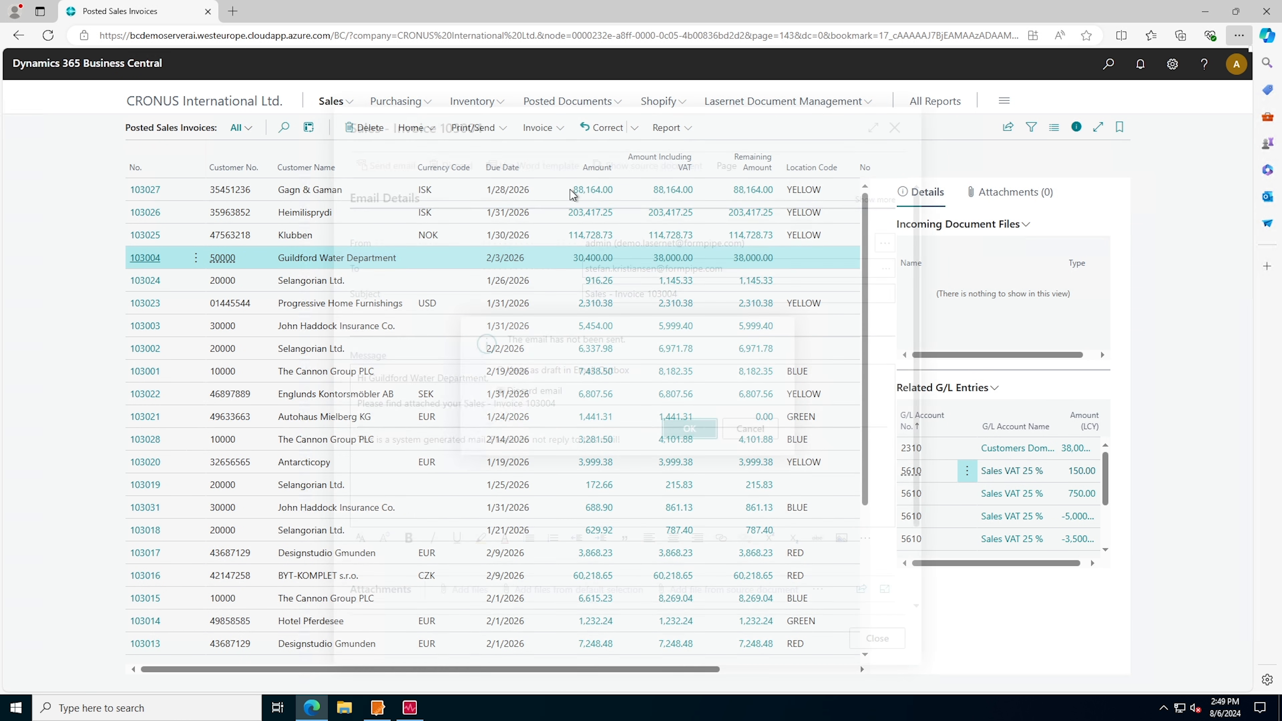
# Run the invoice's print request with Lasernet Option changed to Preview
pyautogui.click(479, 130)
pyautogui.click(477, 153)
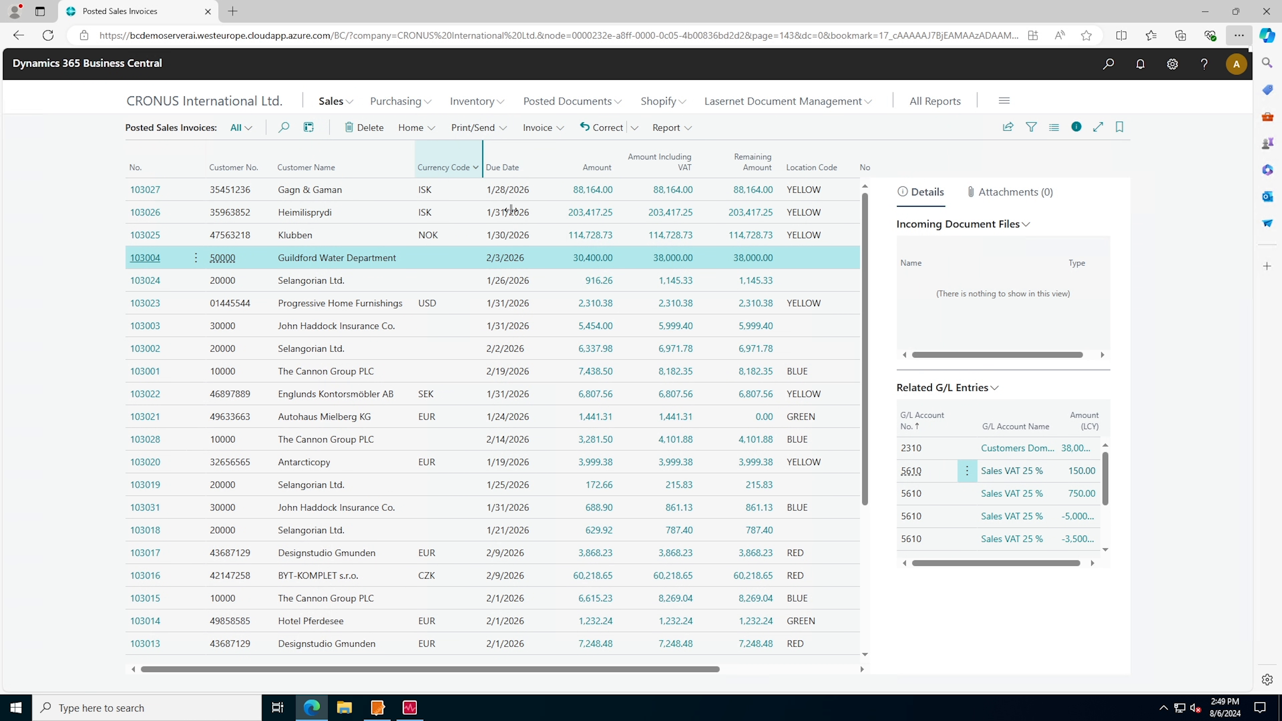
pyautogui.click(641, 349)
pyautogui.click(635, 376)
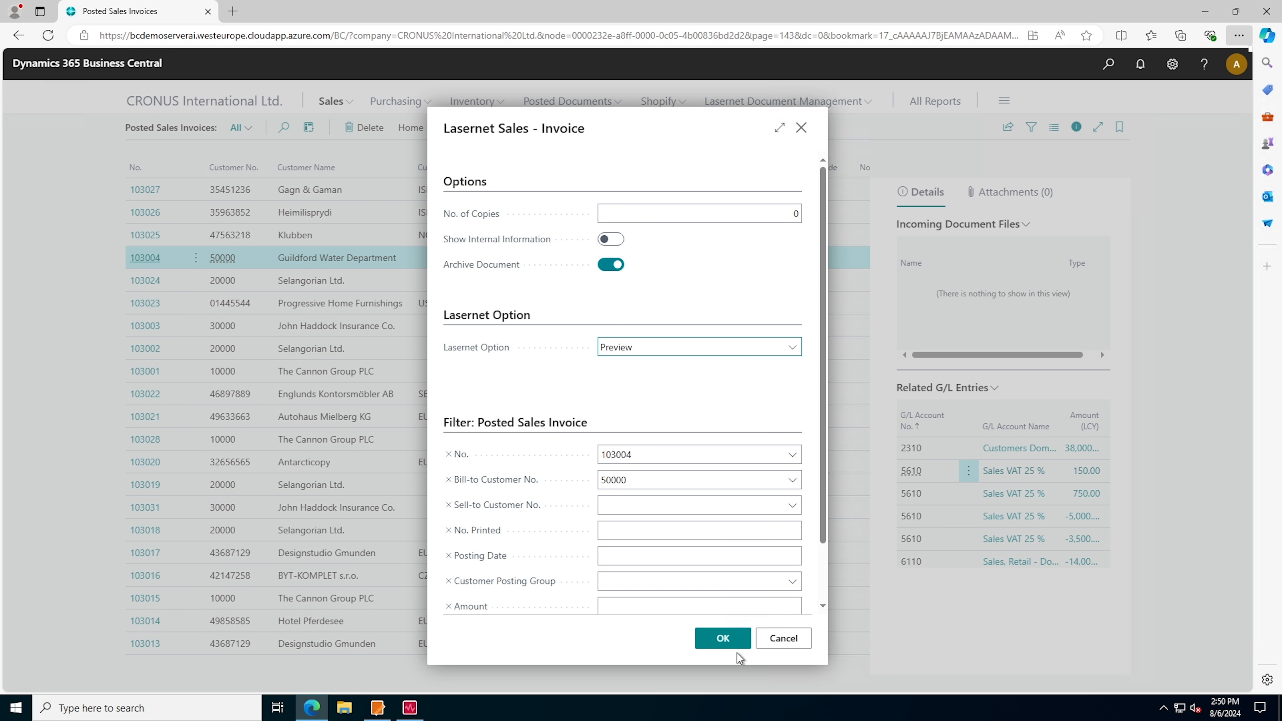
pyautogui.click(727, 639)
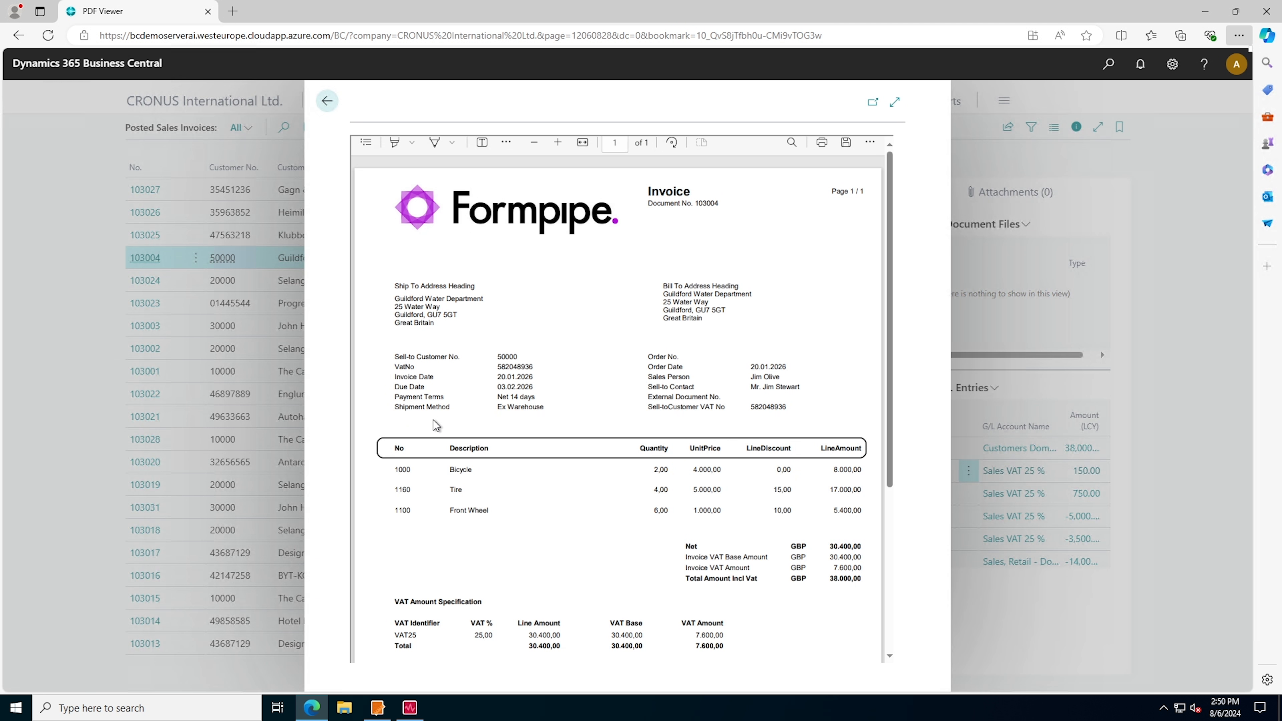
# Examine the item lines in the previewed invoice PDF and close the preview
pyautogui.moveTo(395, 469); pyautogui.dragTo(861, 511)
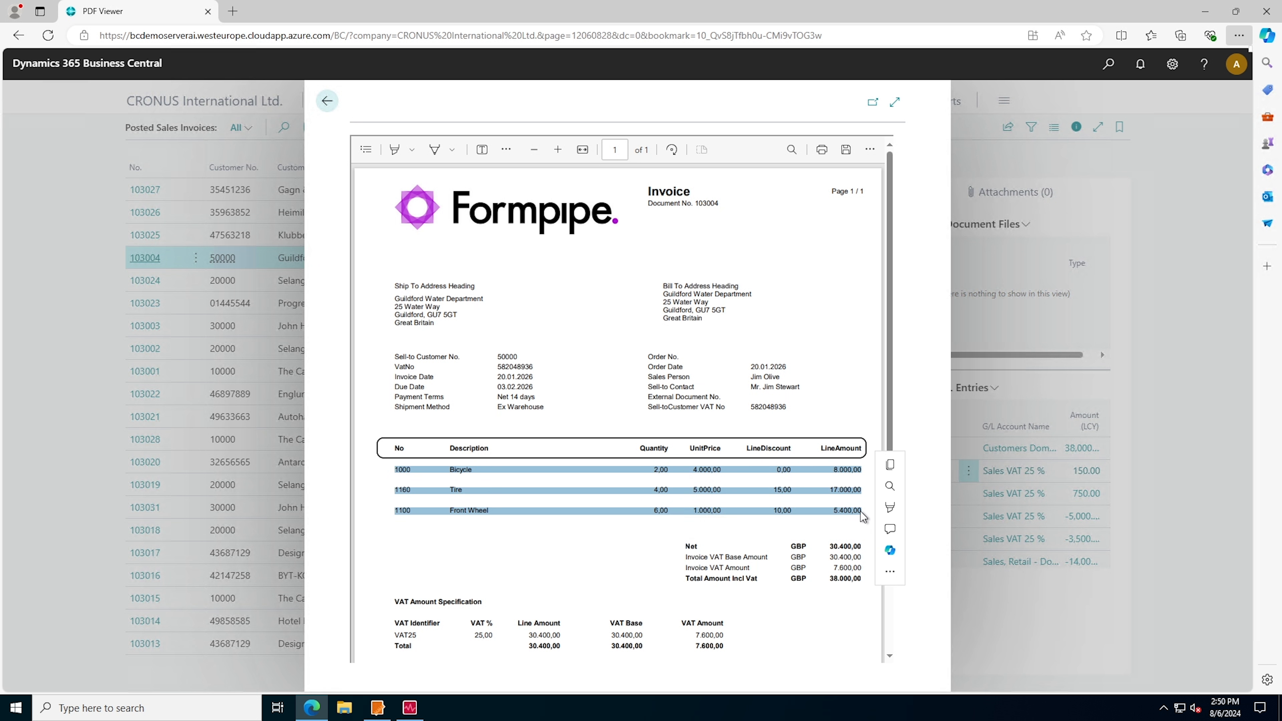
pyautogui.click(476, 475)
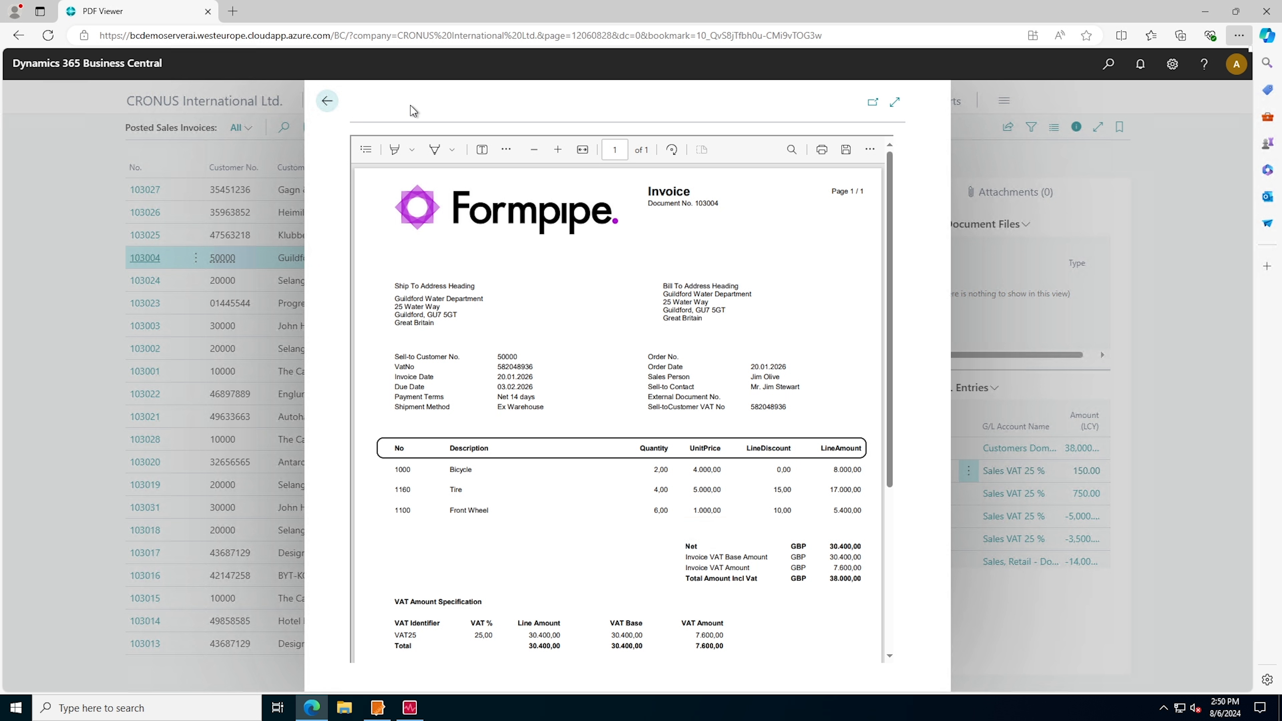
pyautogui.click(337, 102)
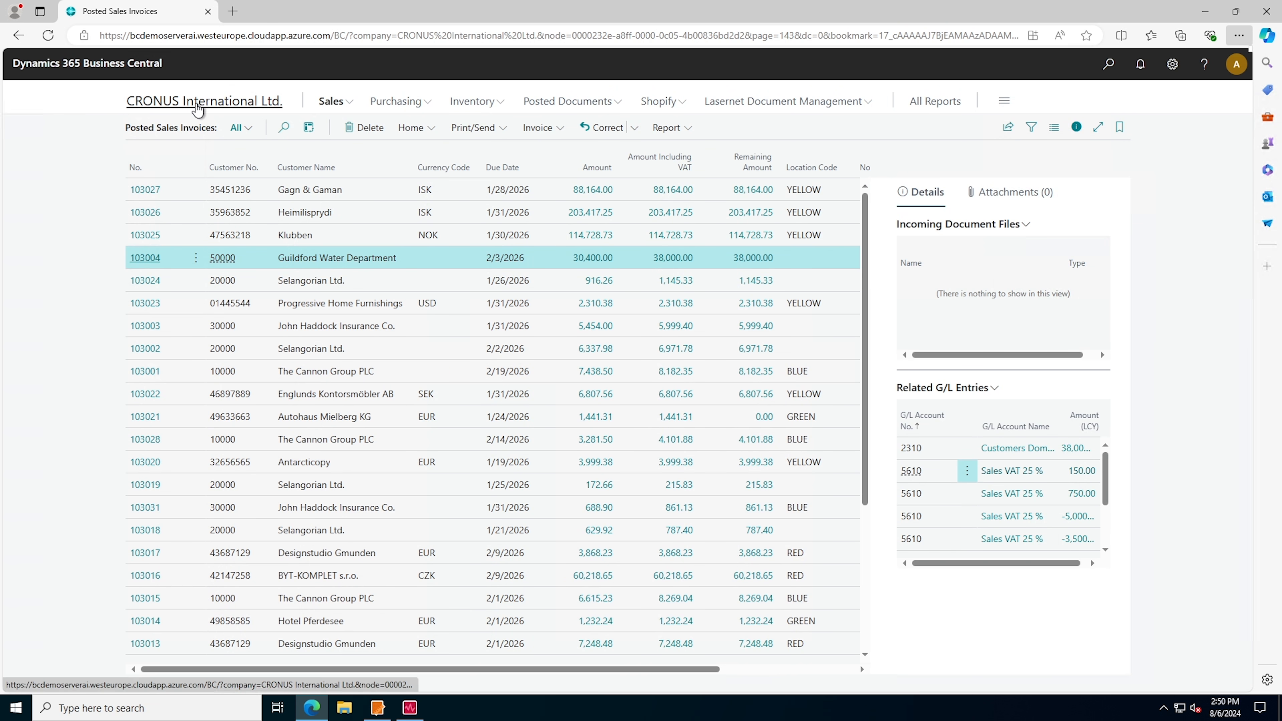
# Return to the company home page and open the email templates from Lasernet Document Management
pyautogui.click(197, 104)
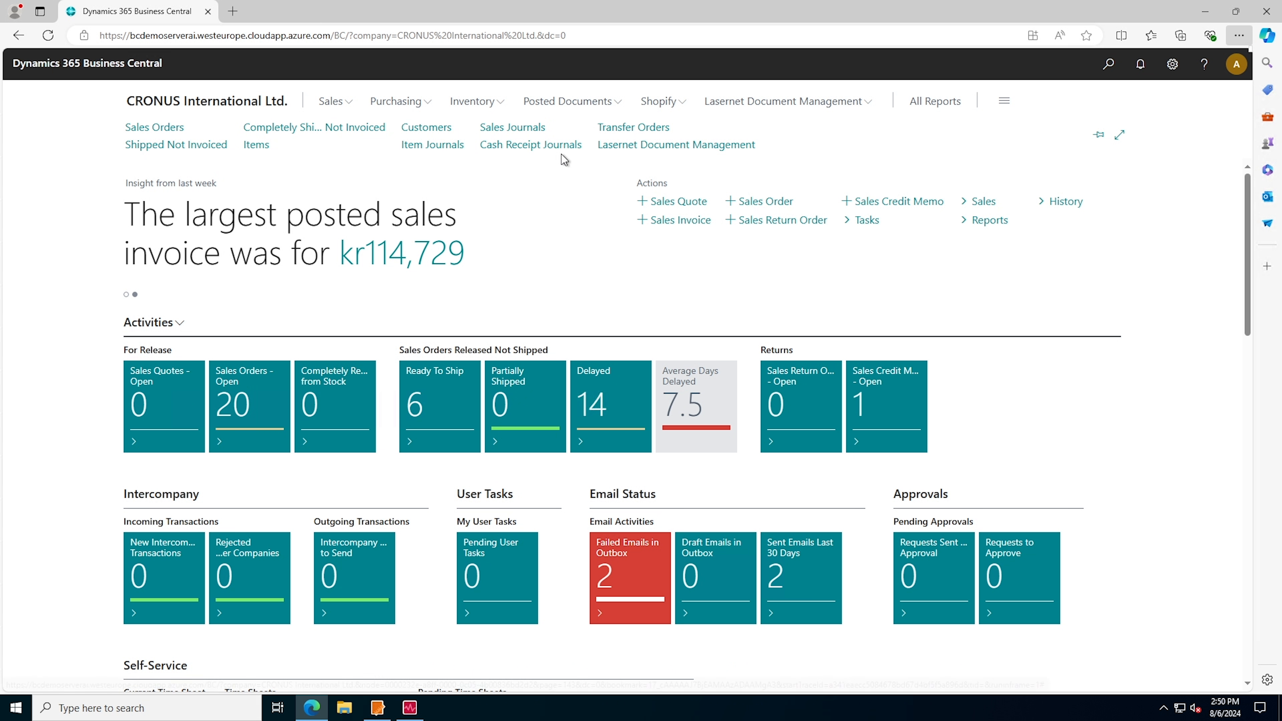
pyautogui.click(728, 151)
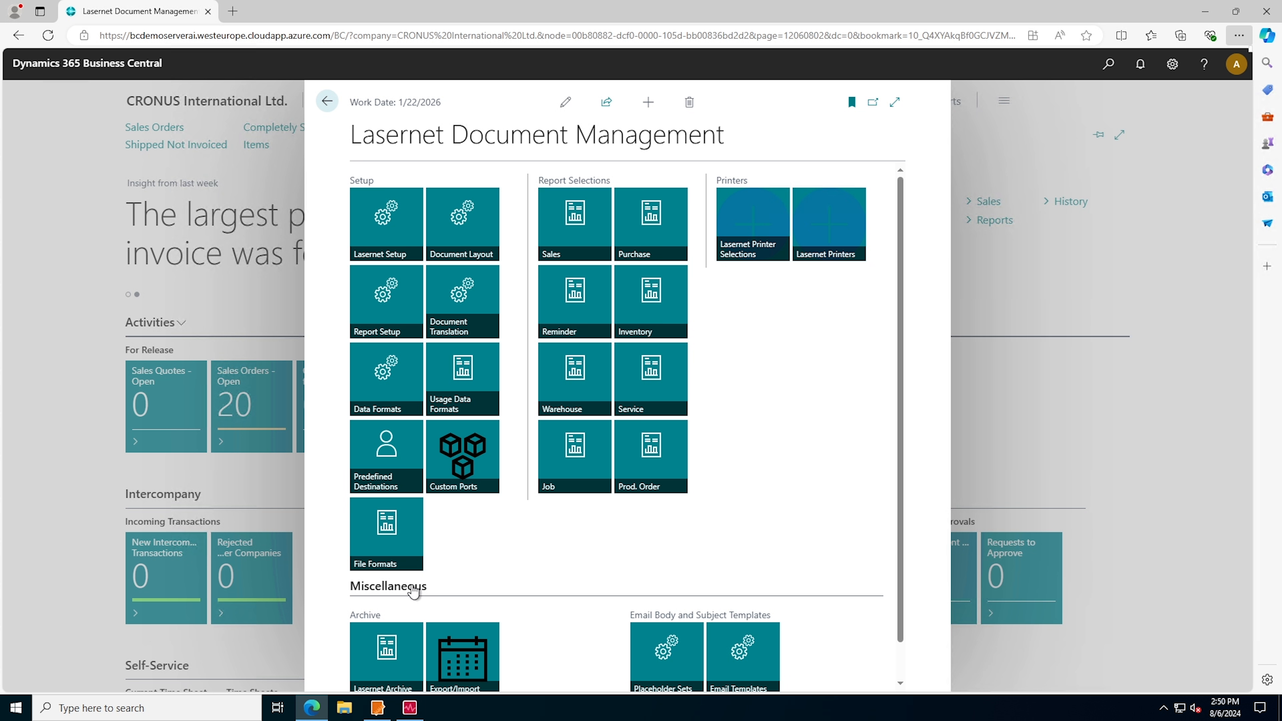
pyautogui.scroll(-1, 761, 555)
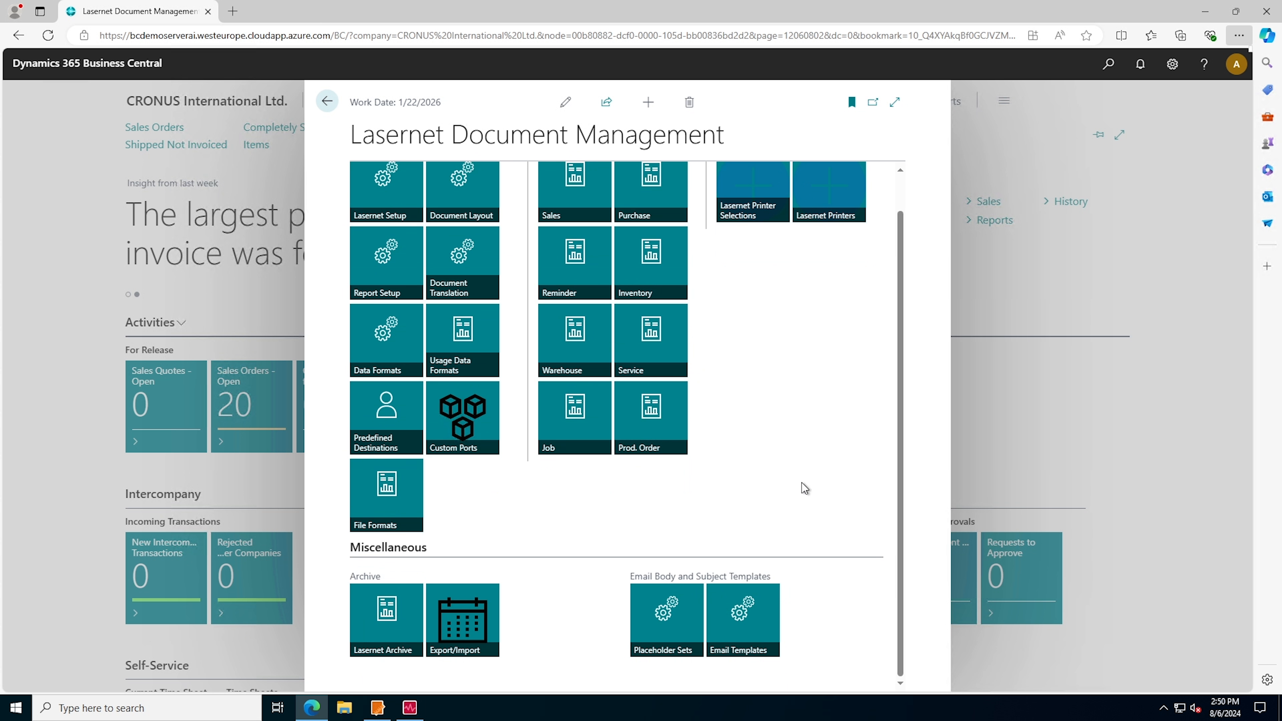
pyautogui.click(745, 636)
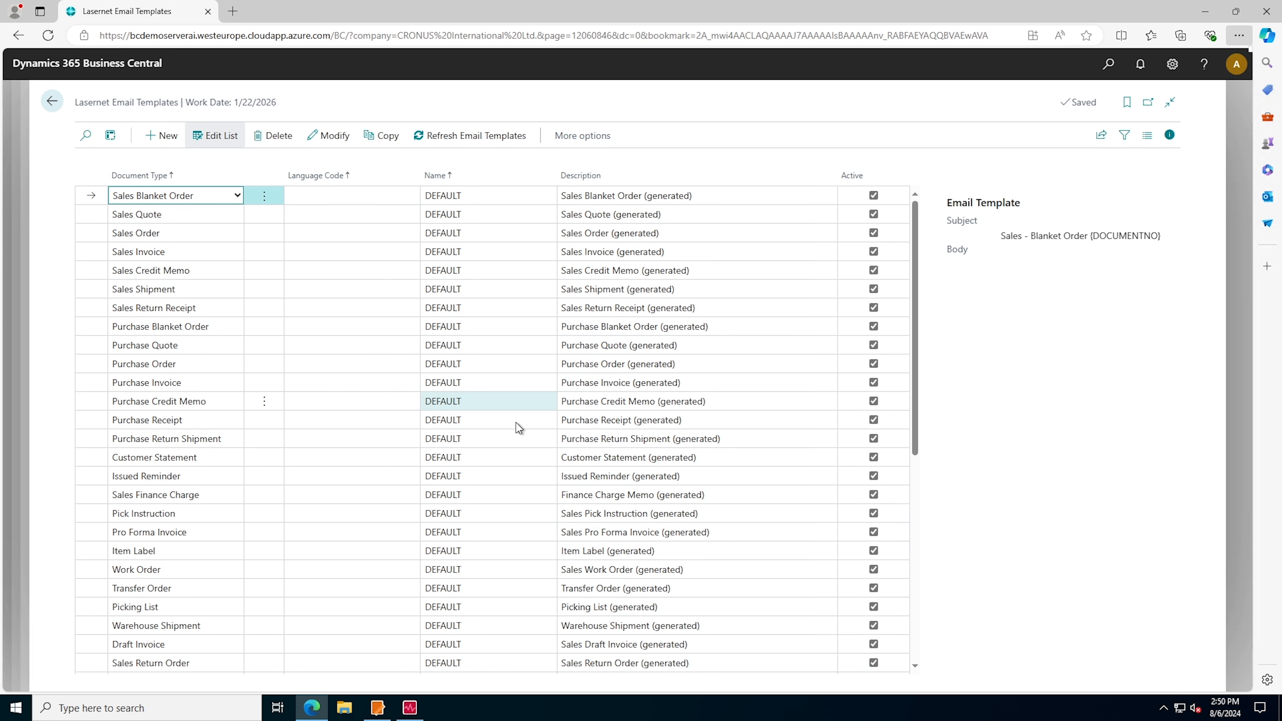
# Review the subject and body of the Sales Invoice email template, then close it and the template list
pyautogui.click(262, 252)
pyautogui.press('Tab')
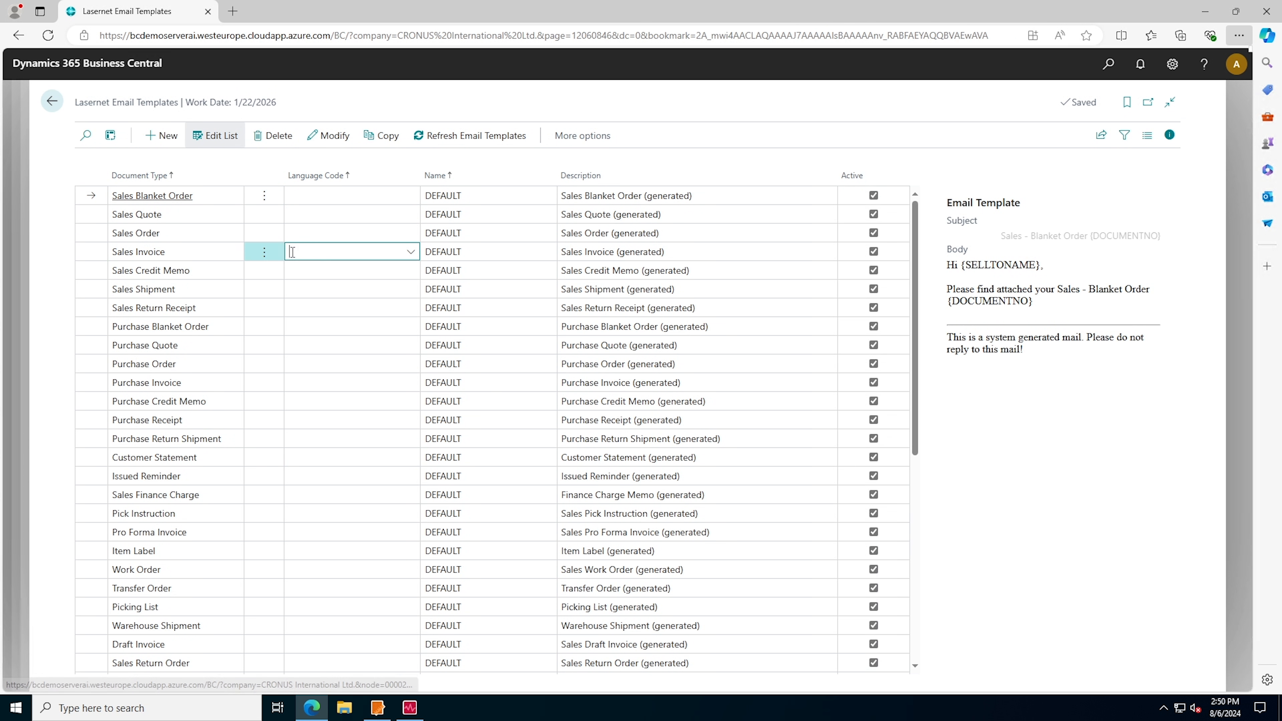
pyautogui.click(345, 137)
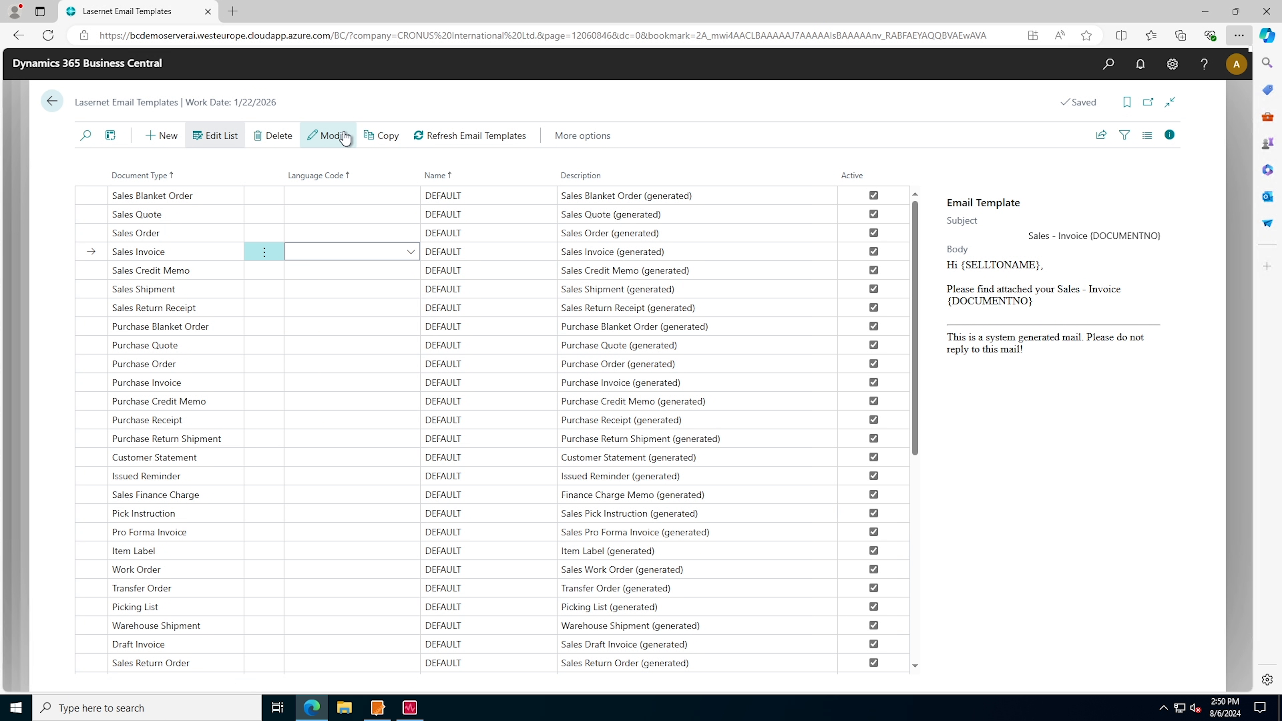
pyautogui.click(334, 136)
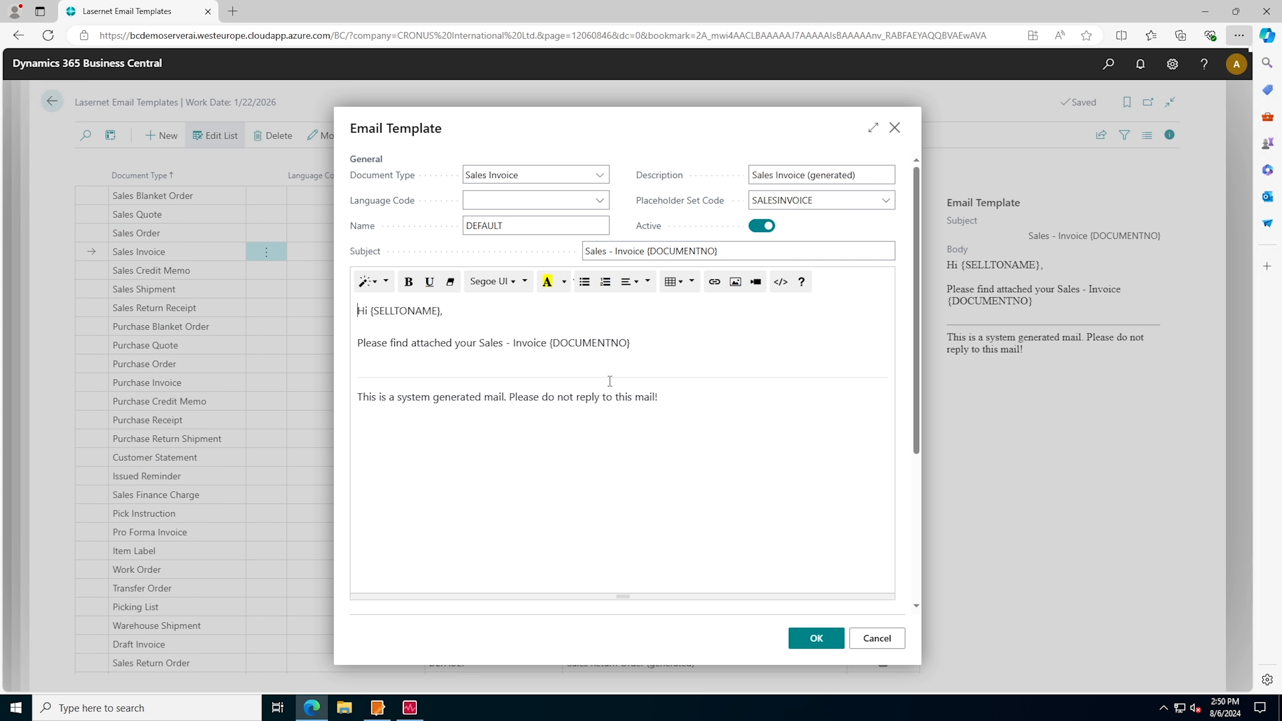
pyautogui.click(895, 128)
pyautogui.click(54, 99)
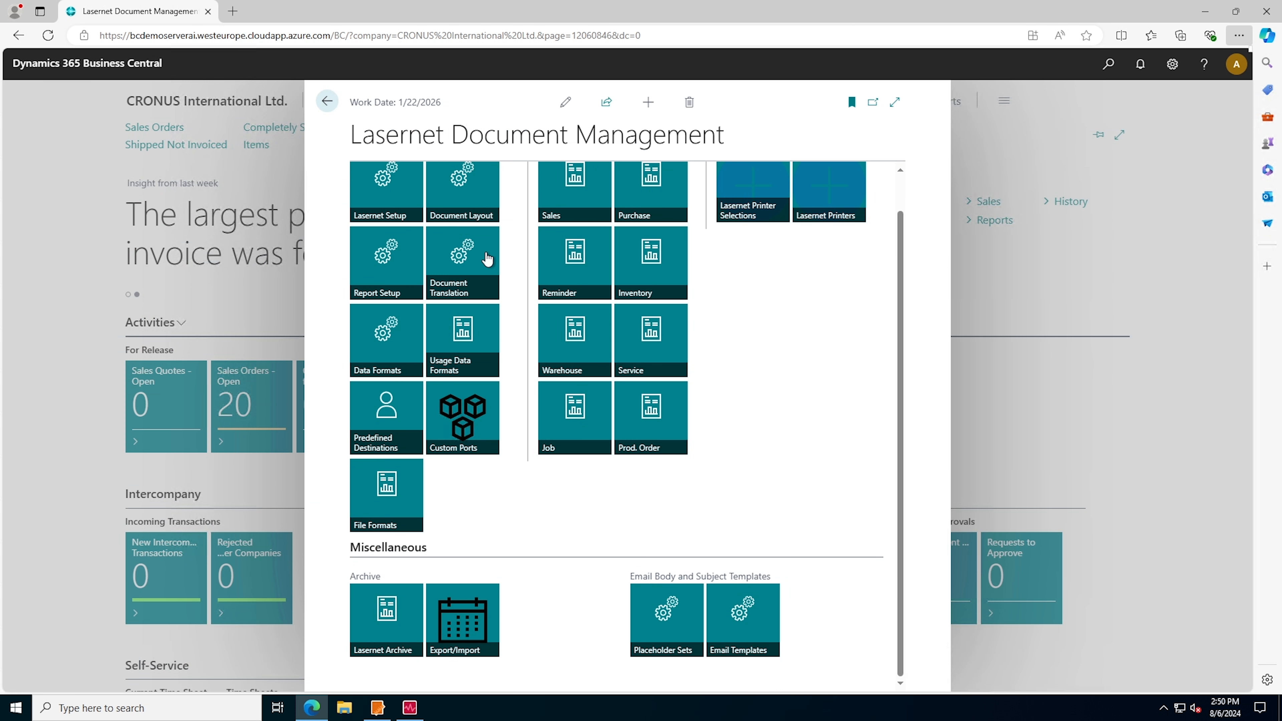
# Create a Lasernet document layout with No. 1, Description Sales Invoice and Document Type Sales Invoice
pyautogui.scroll(1, 554, 286)
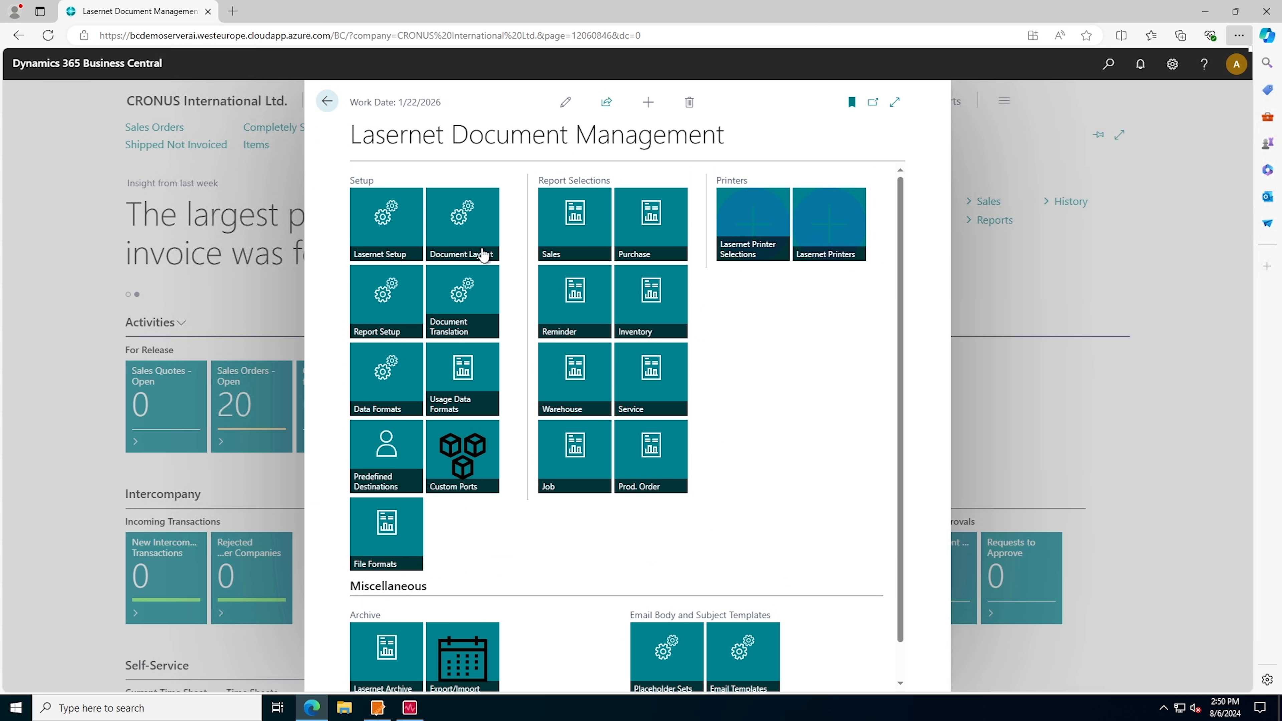
pyautogui.click(465, 226)
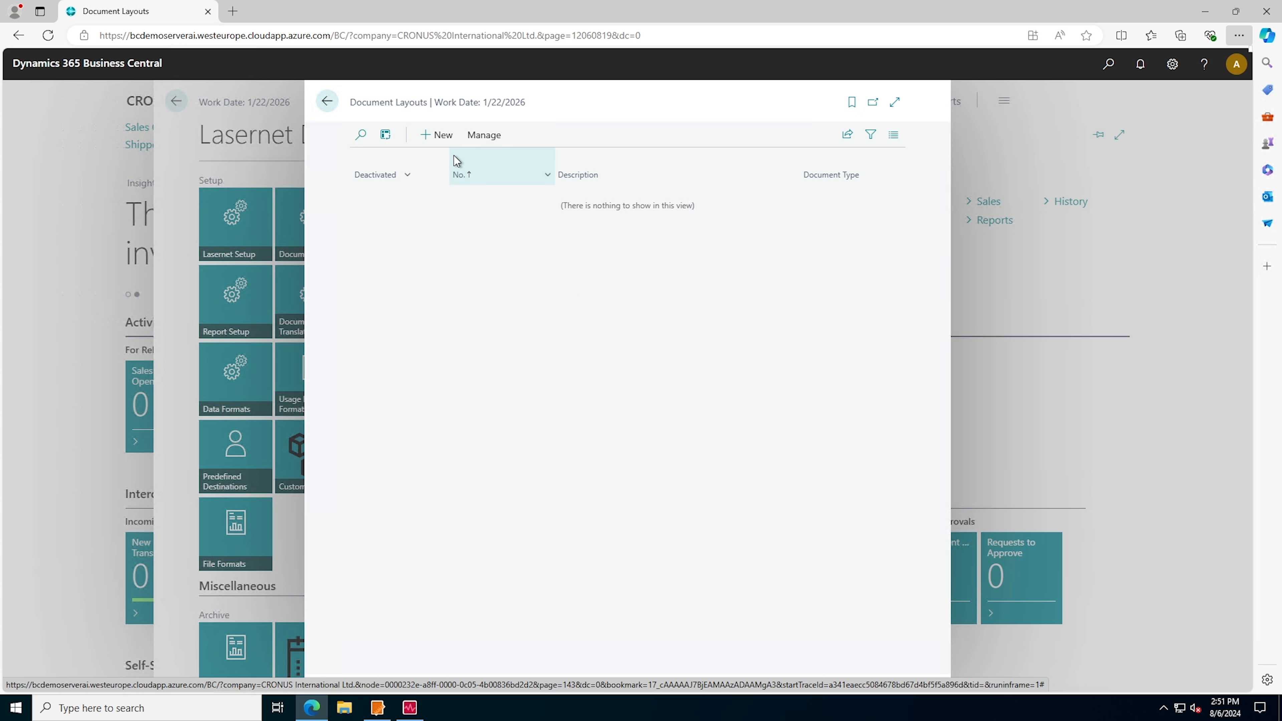
pyautogui.click(438, 137)
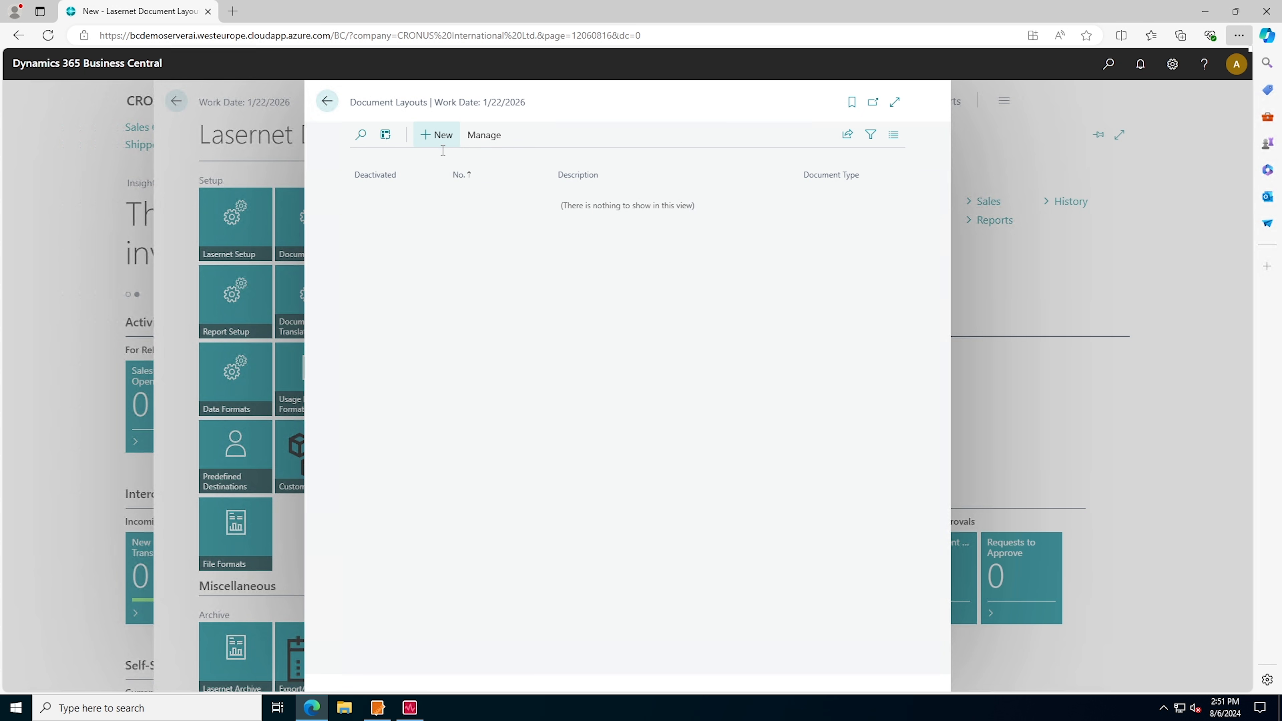
pyautogui.click(568, 293)
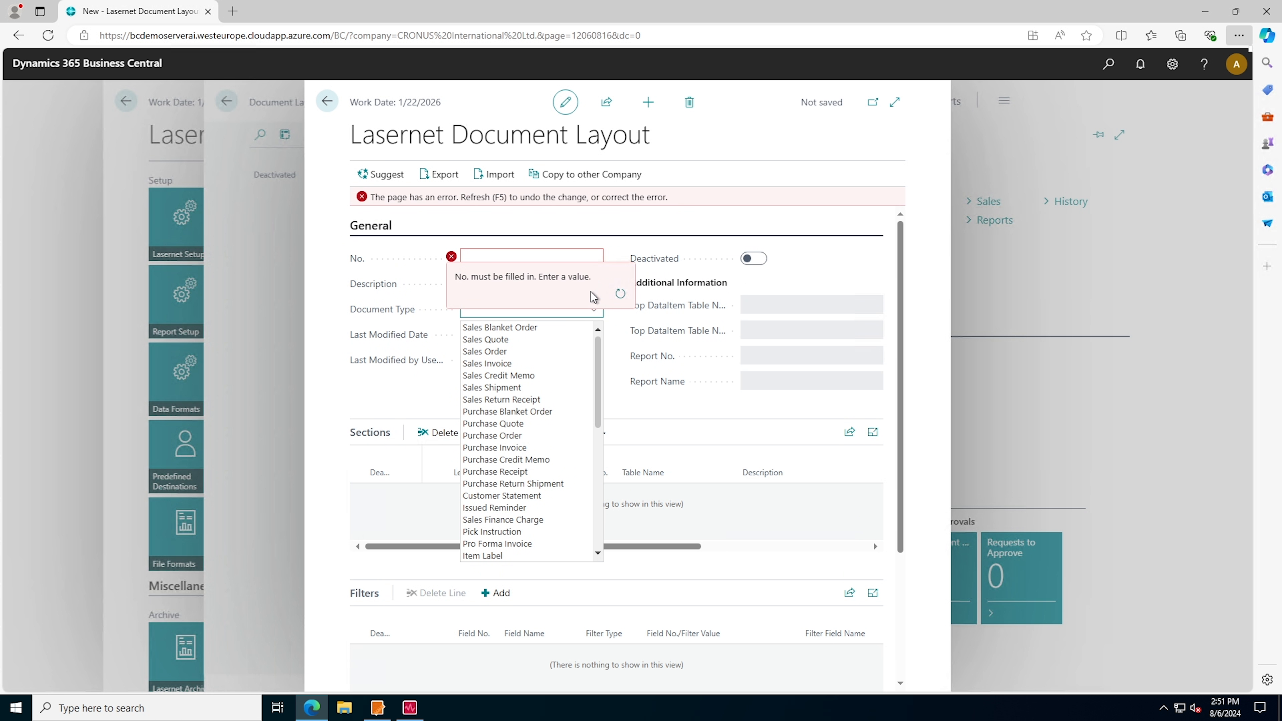
pyautogui.click(539, 362)
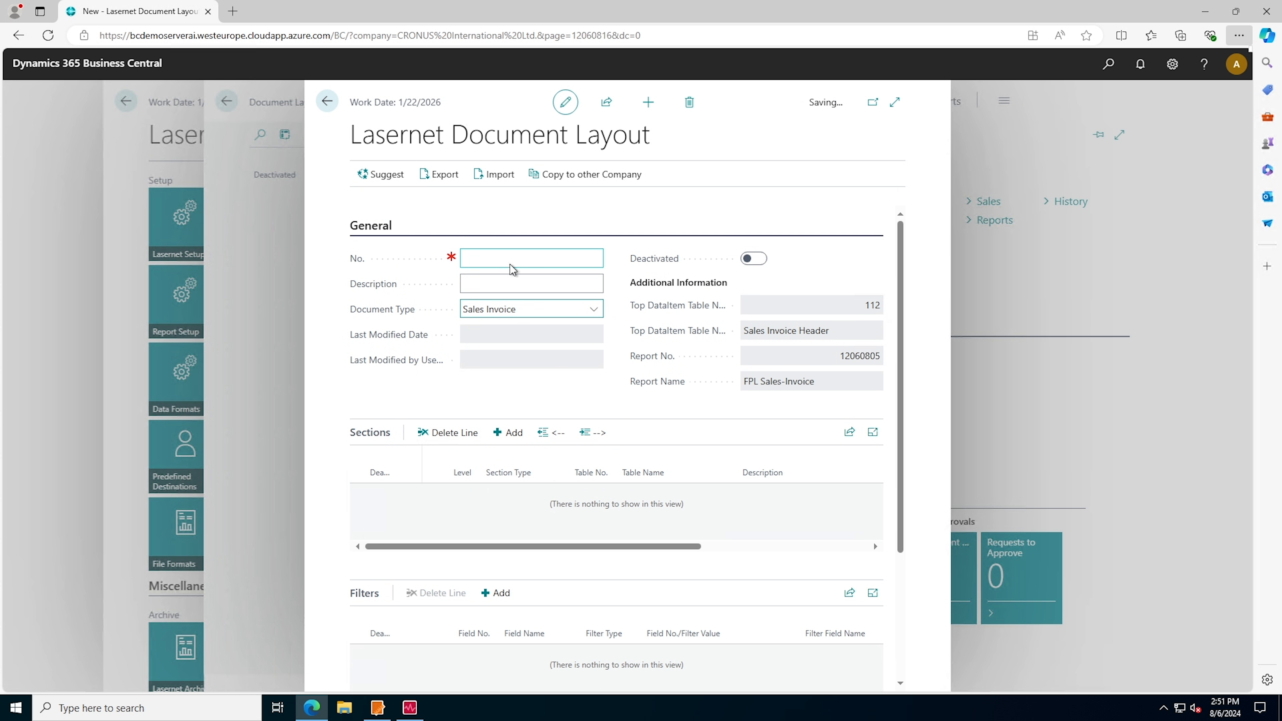
pyautogui.click(509, 286)
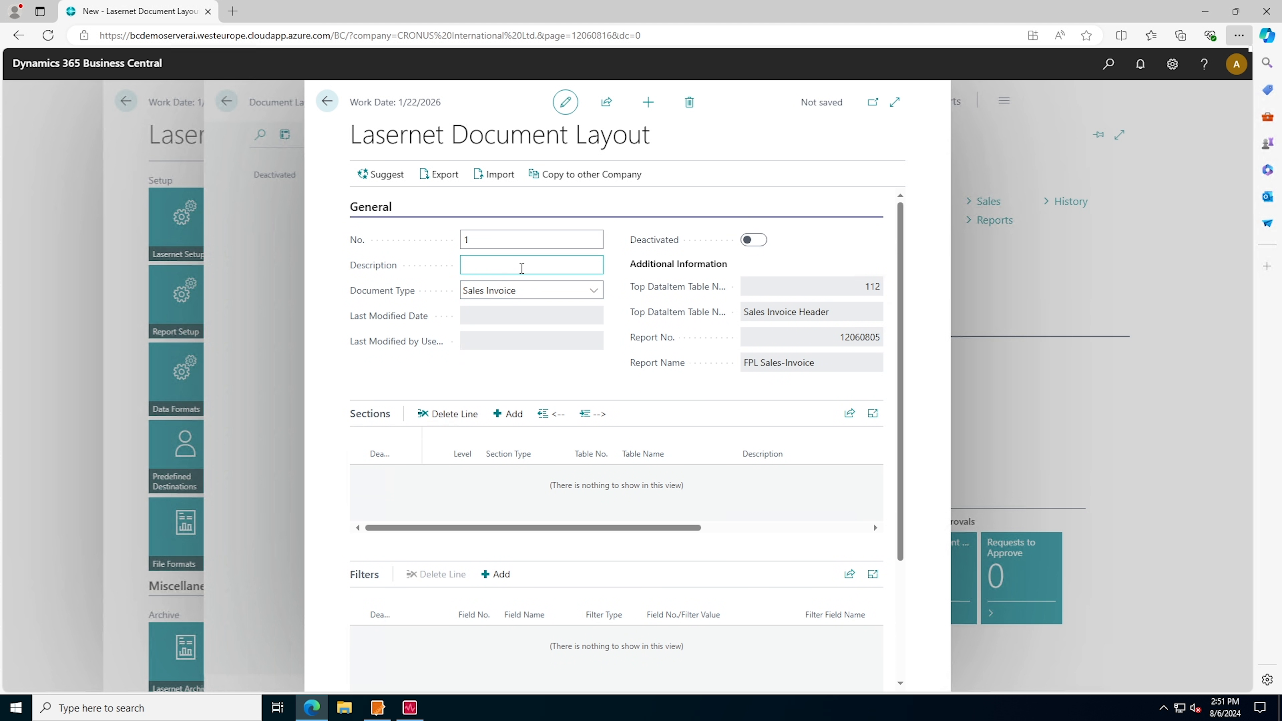
pyautogui.click(522, 267)
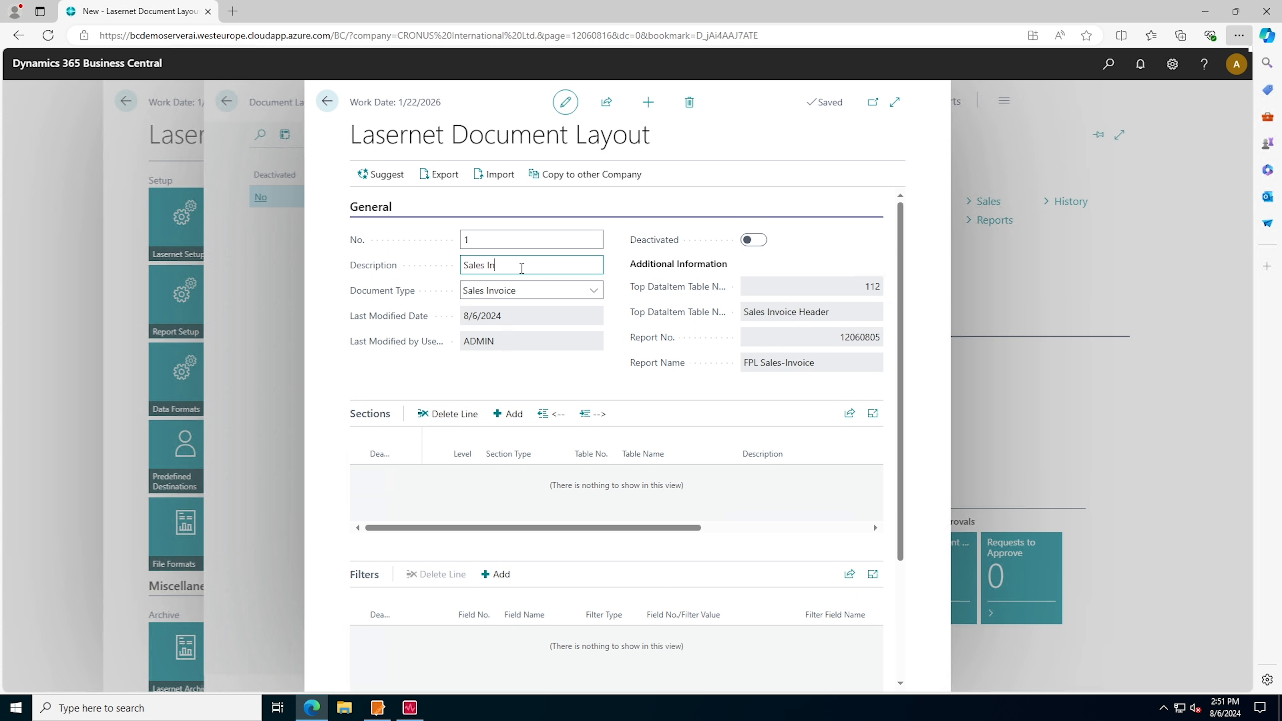
pyautogui.click(613, 273)
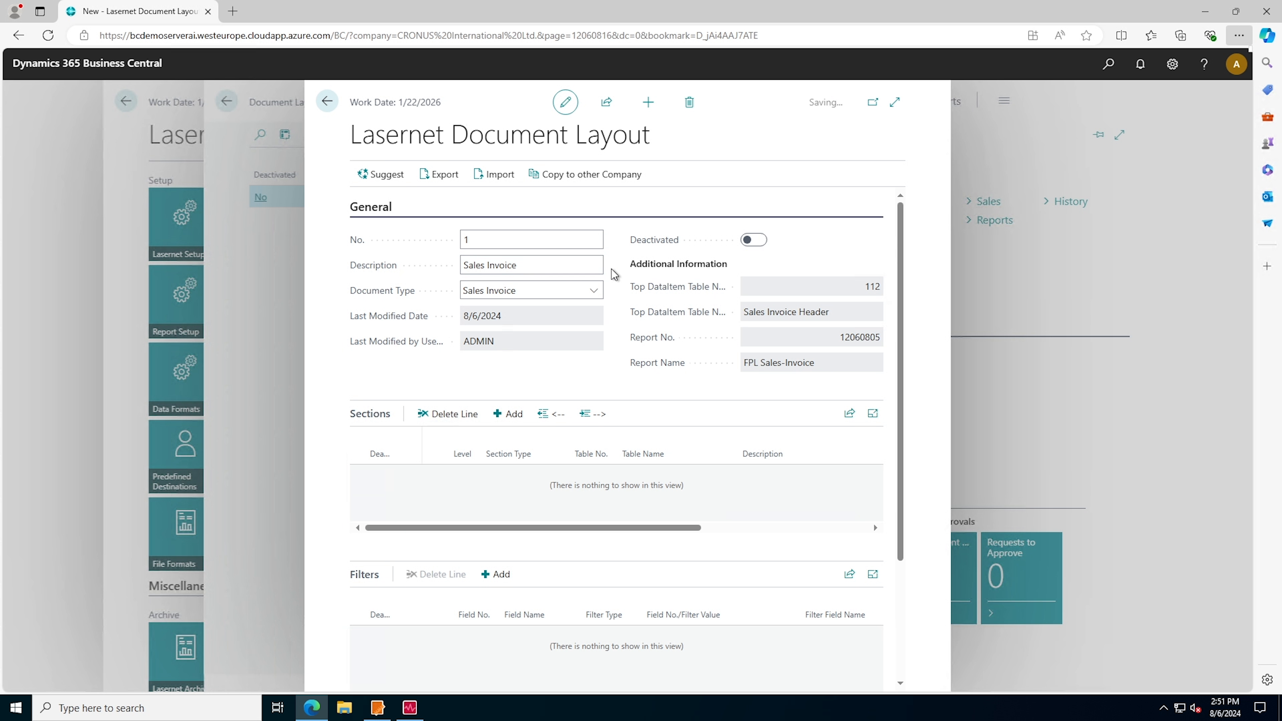
# Fill the Sales Invoice layout with suggested sections and review its sections, filters and fields
pyautogui.click(380, 178)
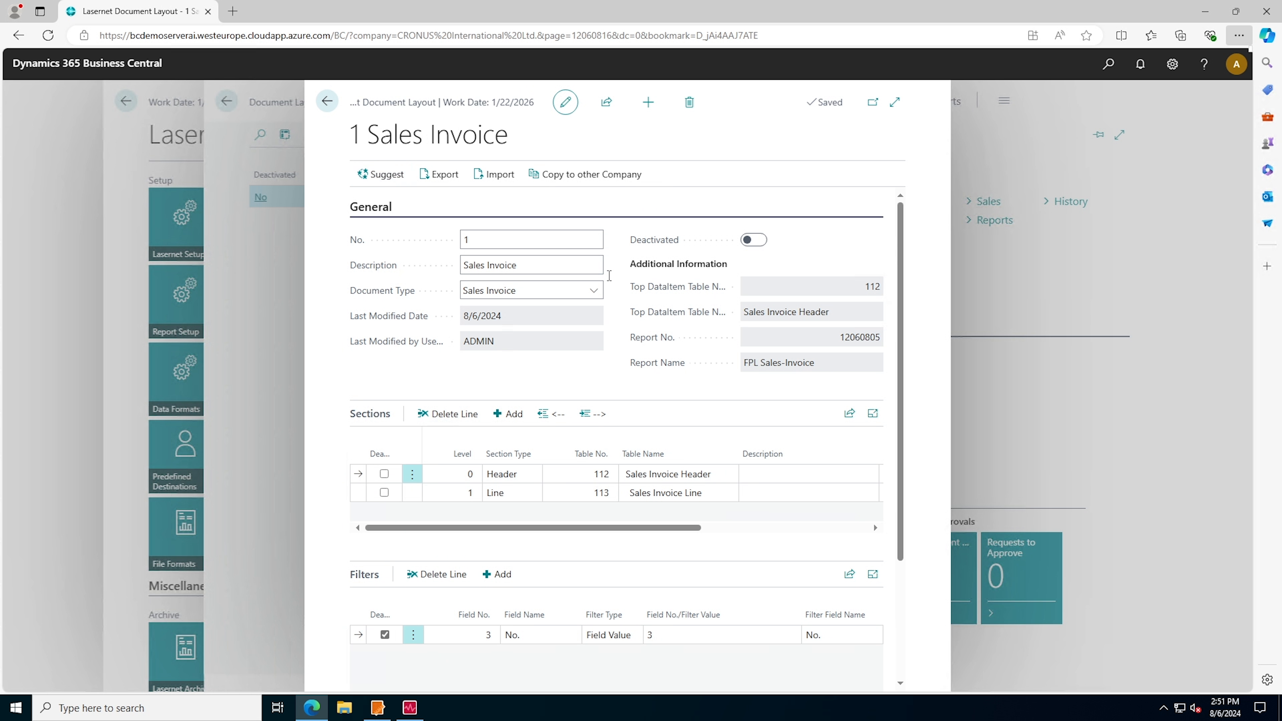
pyautogui.scroll(-3, 778, 552)
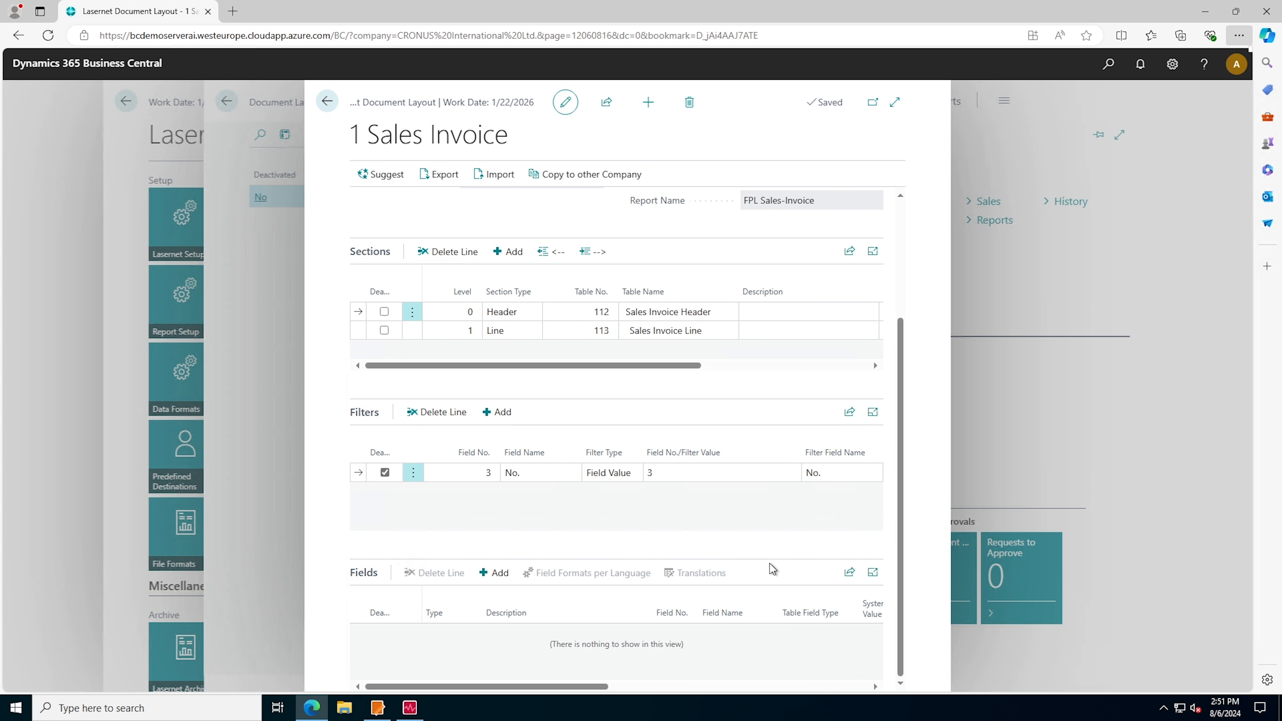
pyautogui.scroll(3, 679, 556)
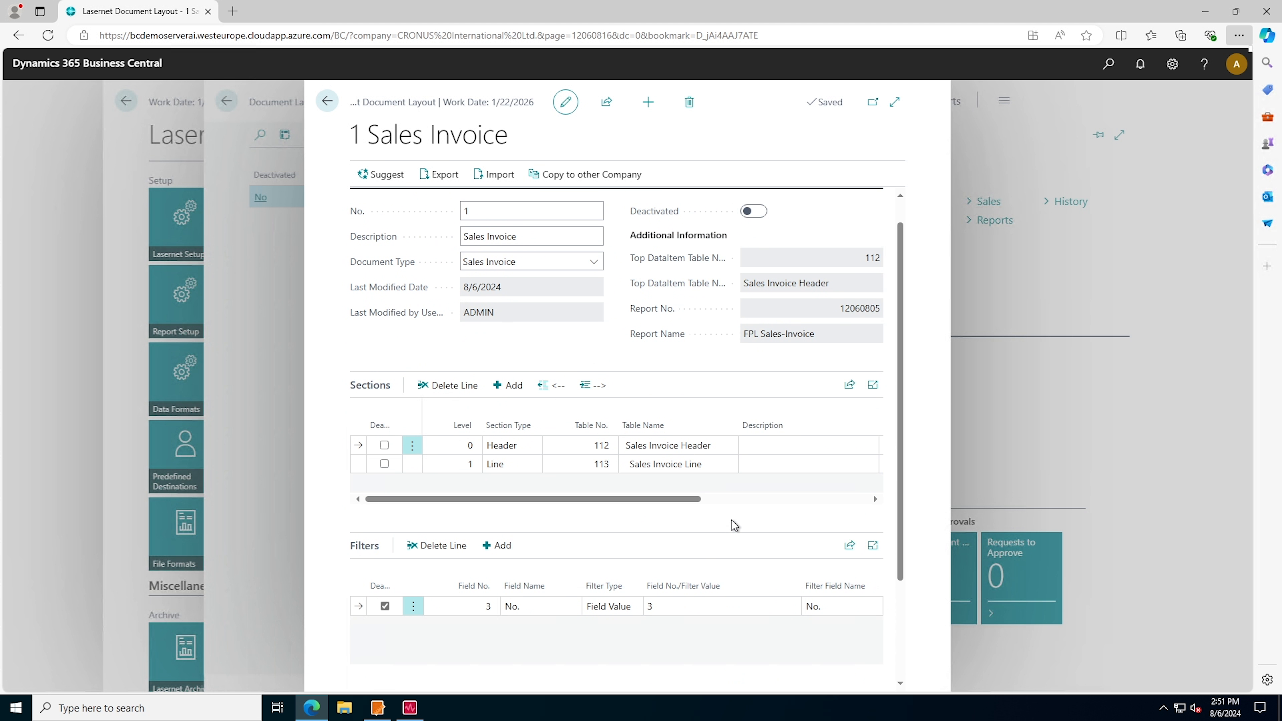
pyautogui.scroll(-2, 657, 487)
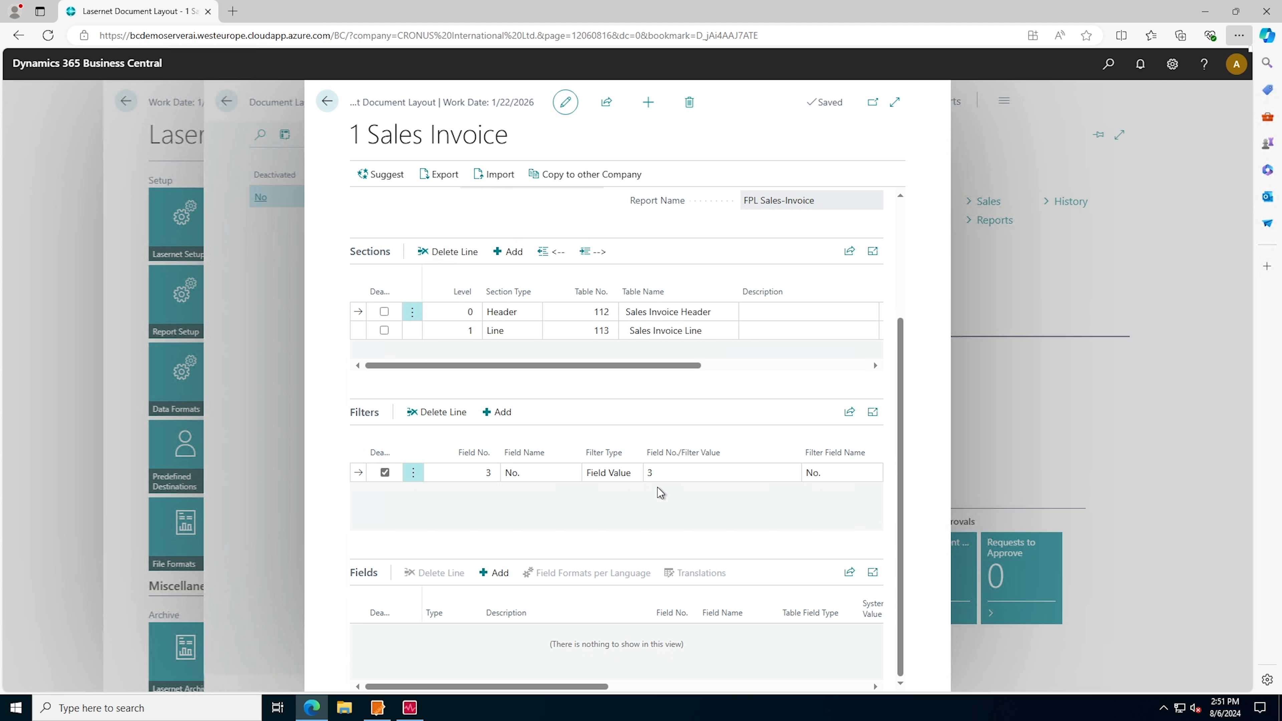
pyautogui.scroll(1, 658, 399)
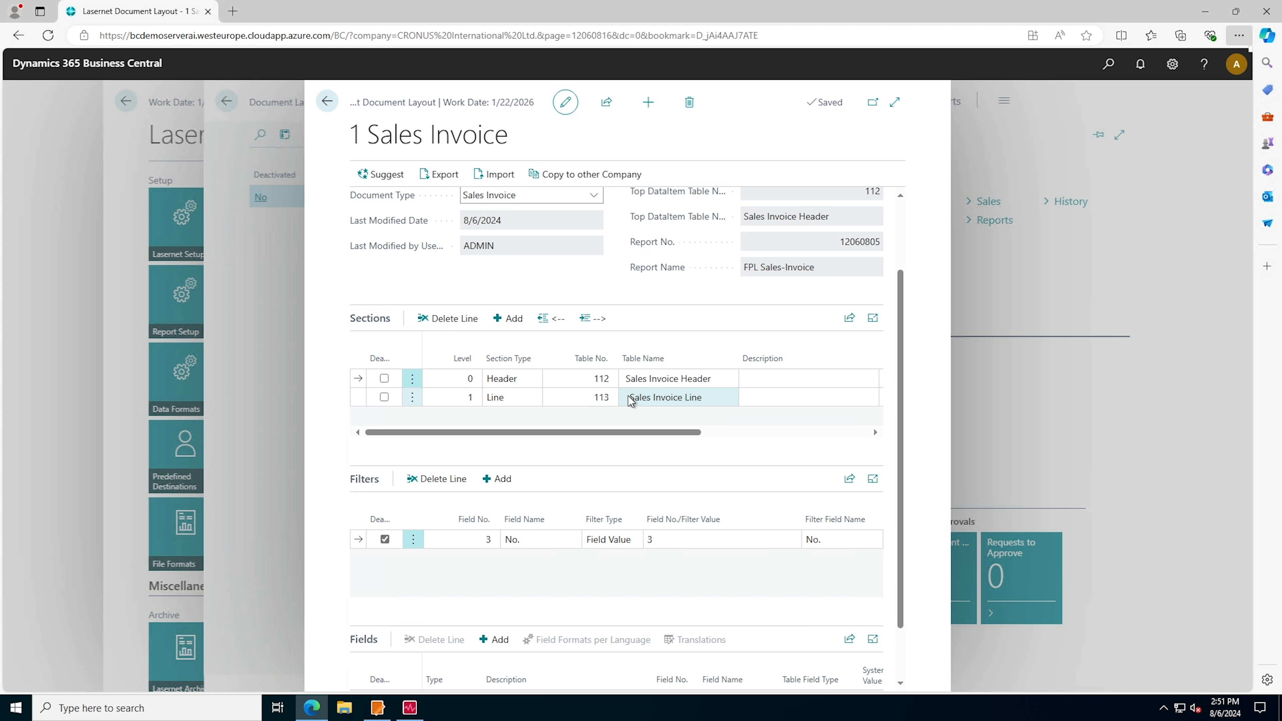
# Add a section beneath Sales Invoice Line in the layout and set its table to 27, Item
pyautogui.click(527, 402)
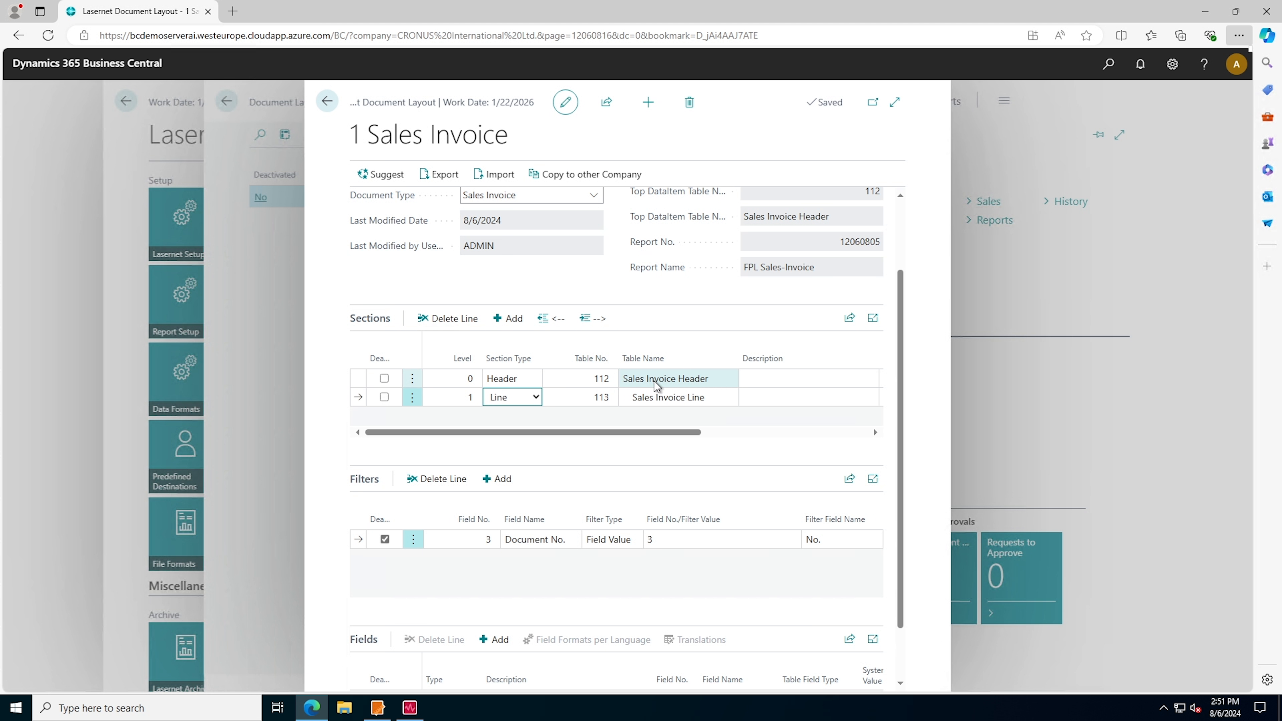
pyautogui.click(647, 402)
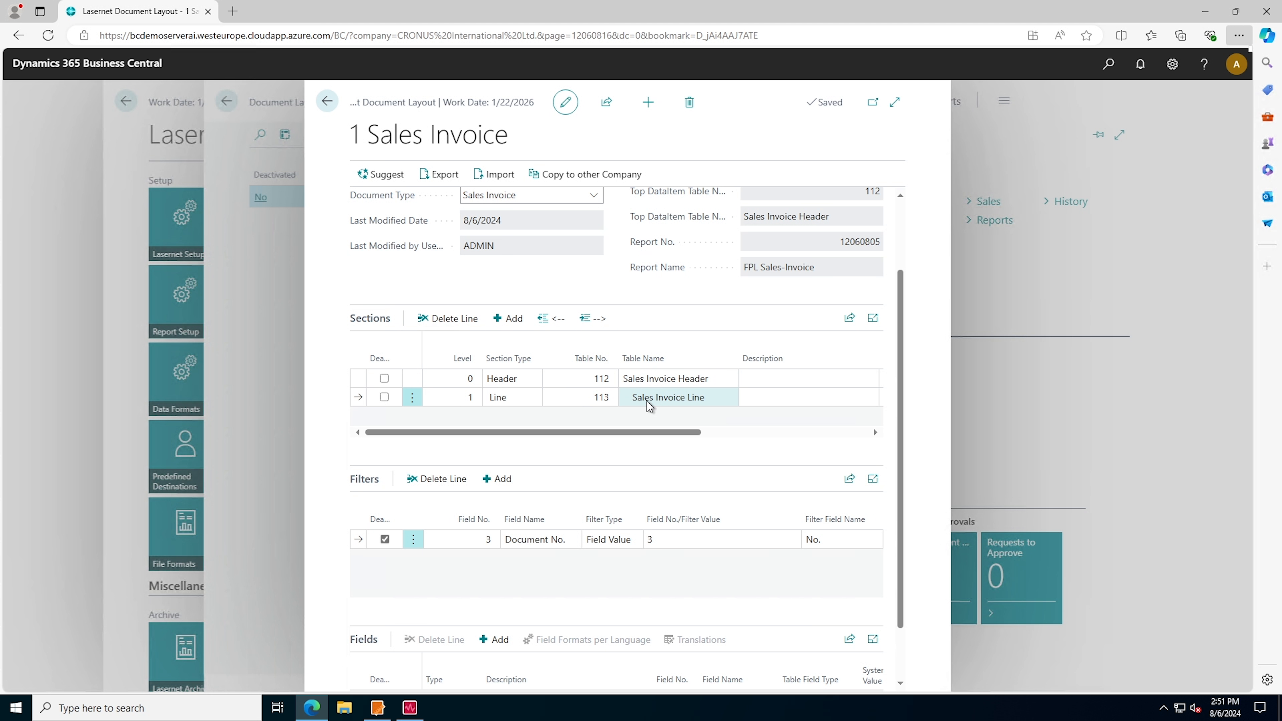
pyautogui.click(519, 327)
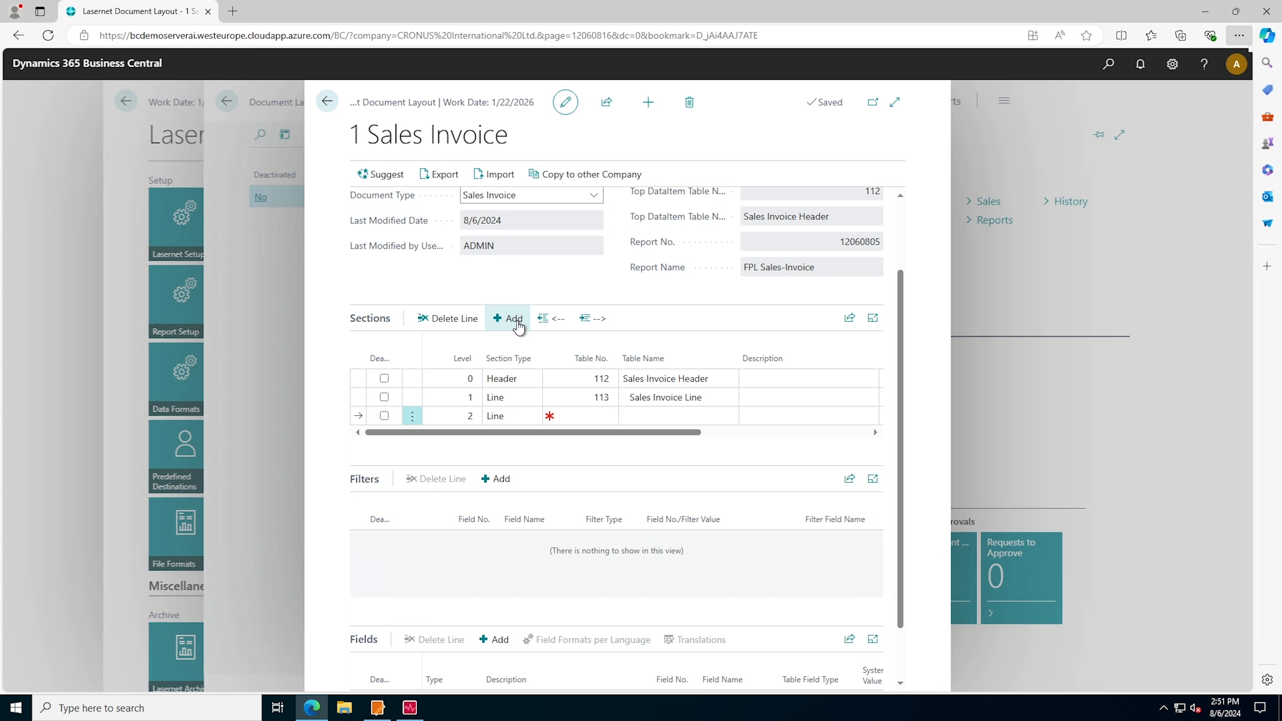
pyautogui.click(610, 418)
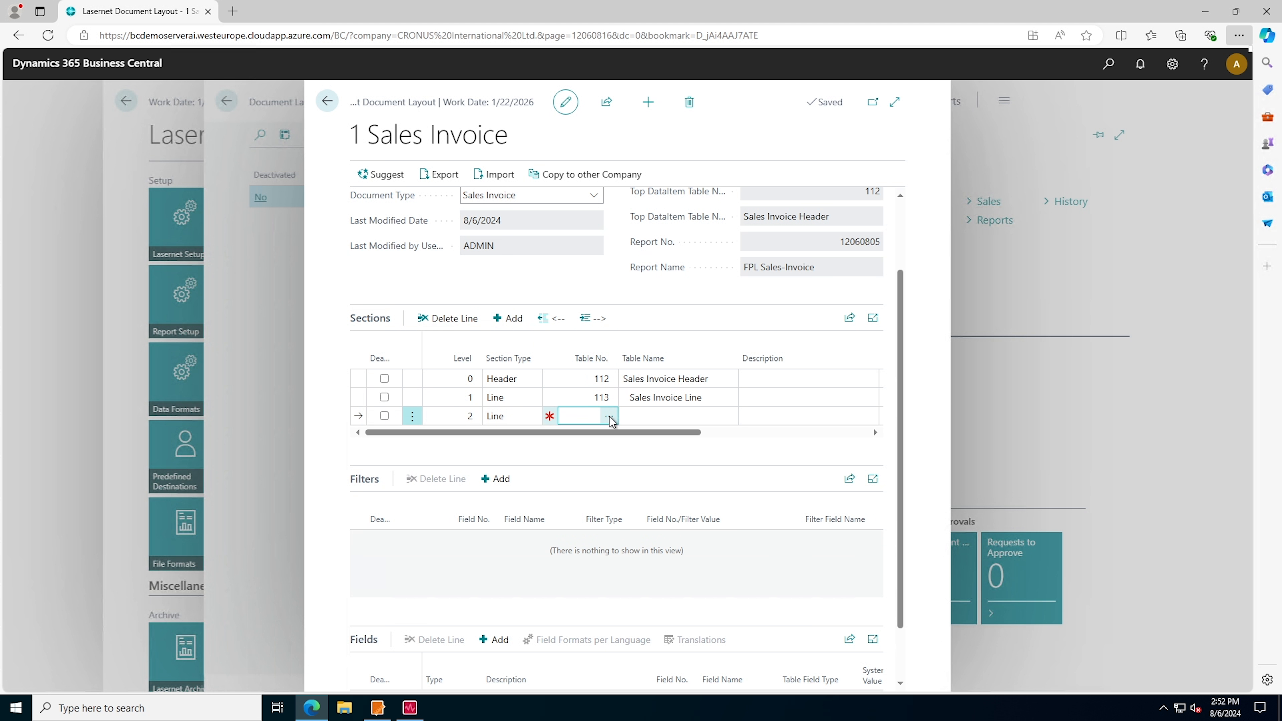
pyautogui.scroll(-3, 647, 380)
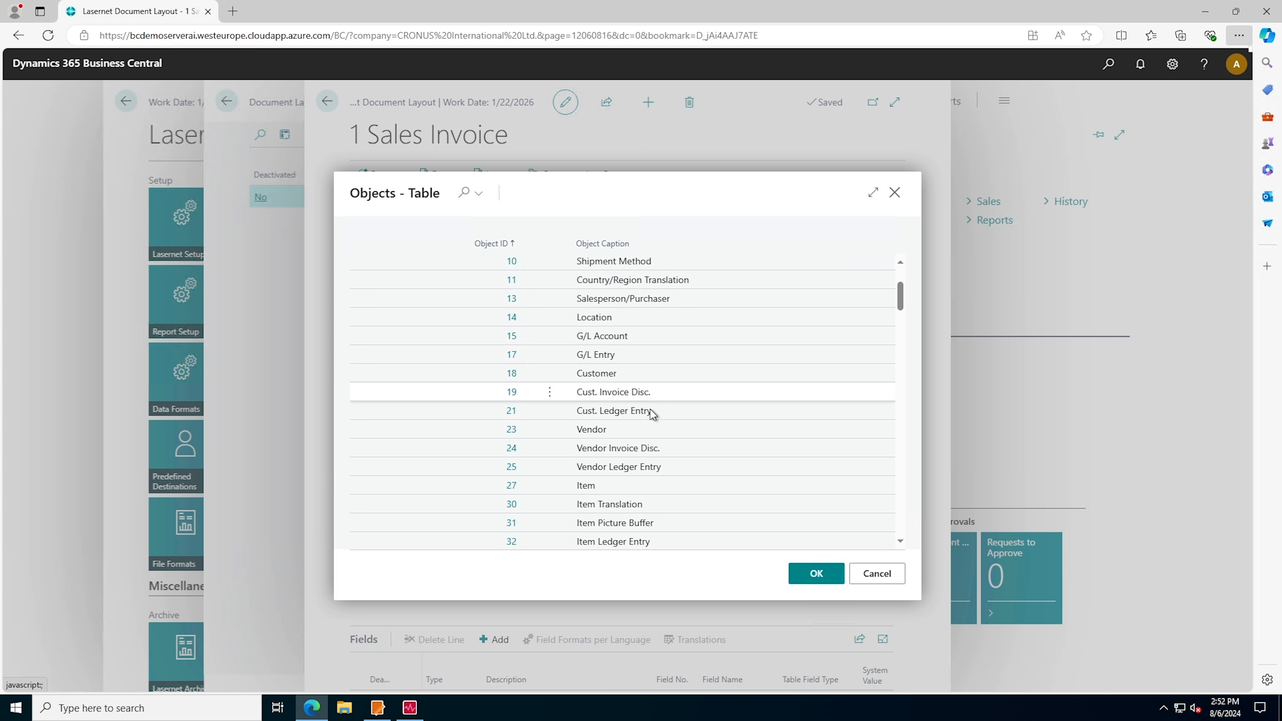
pyautogui.click(605, 485)
pyautogui.scroll(3, 620, 278)
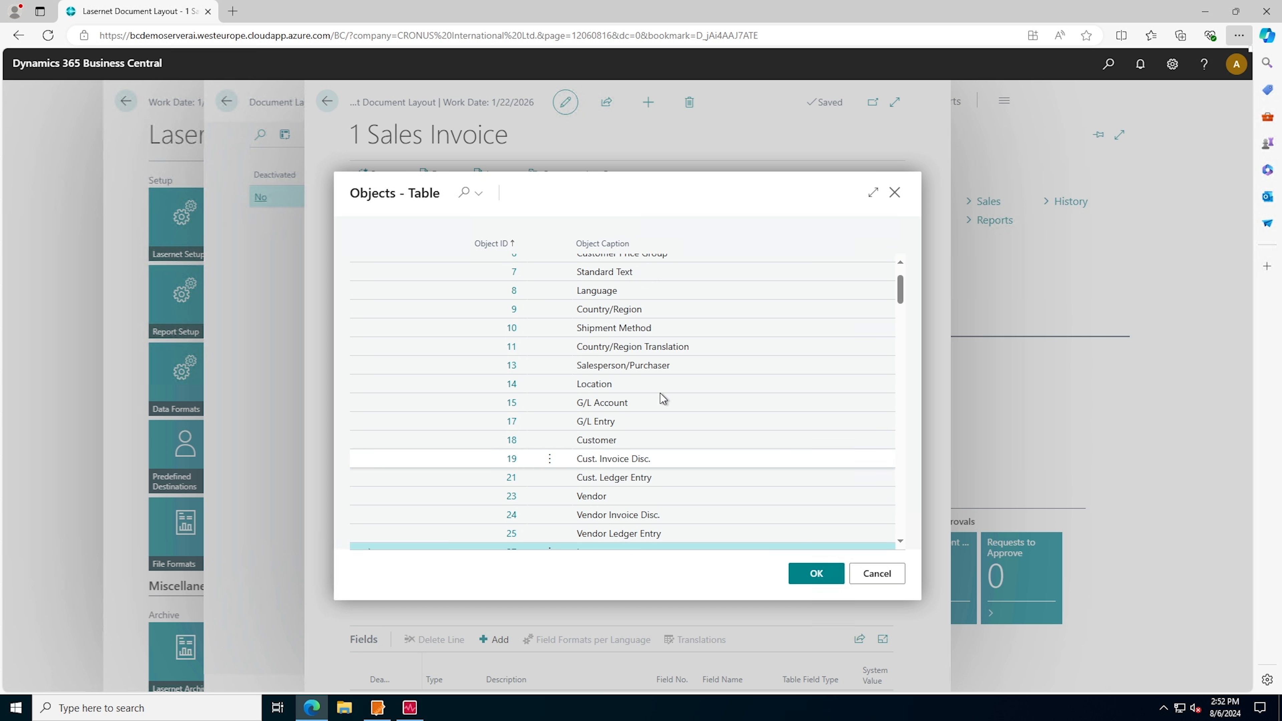
pyautogui.scroll(-12, 615, 278)
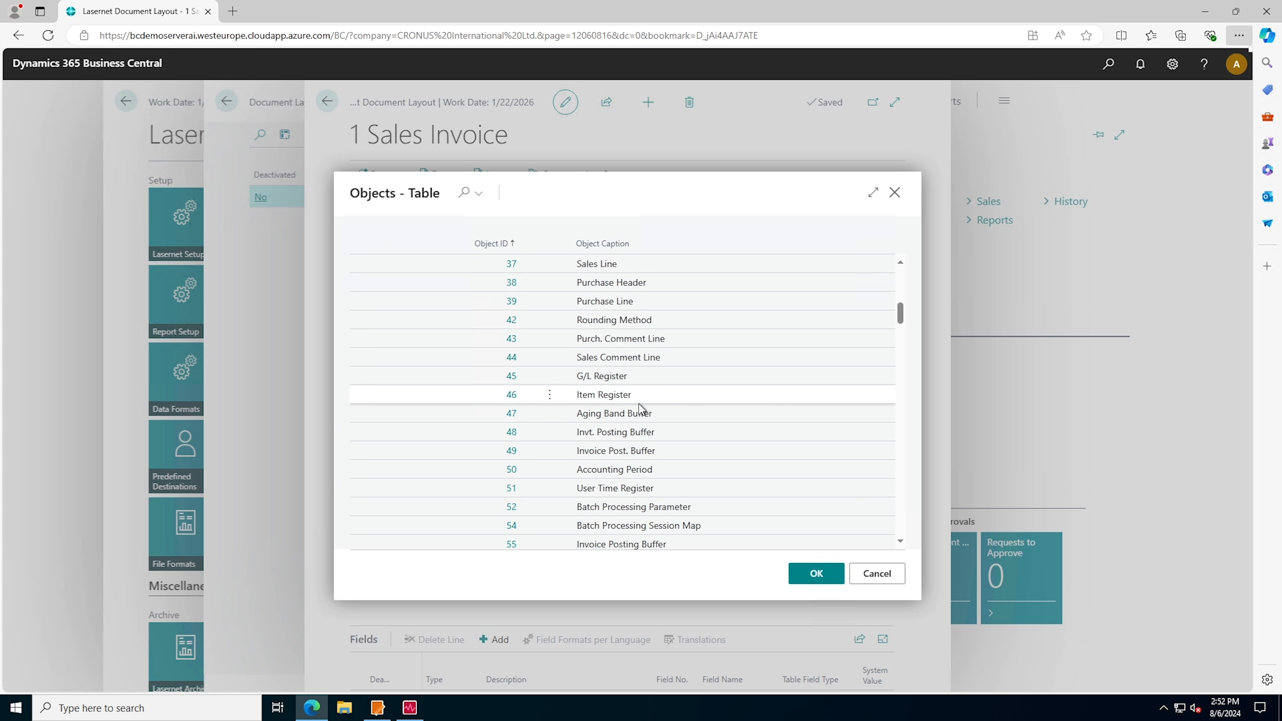
pyautogui.scroll(-3, 651, 462)
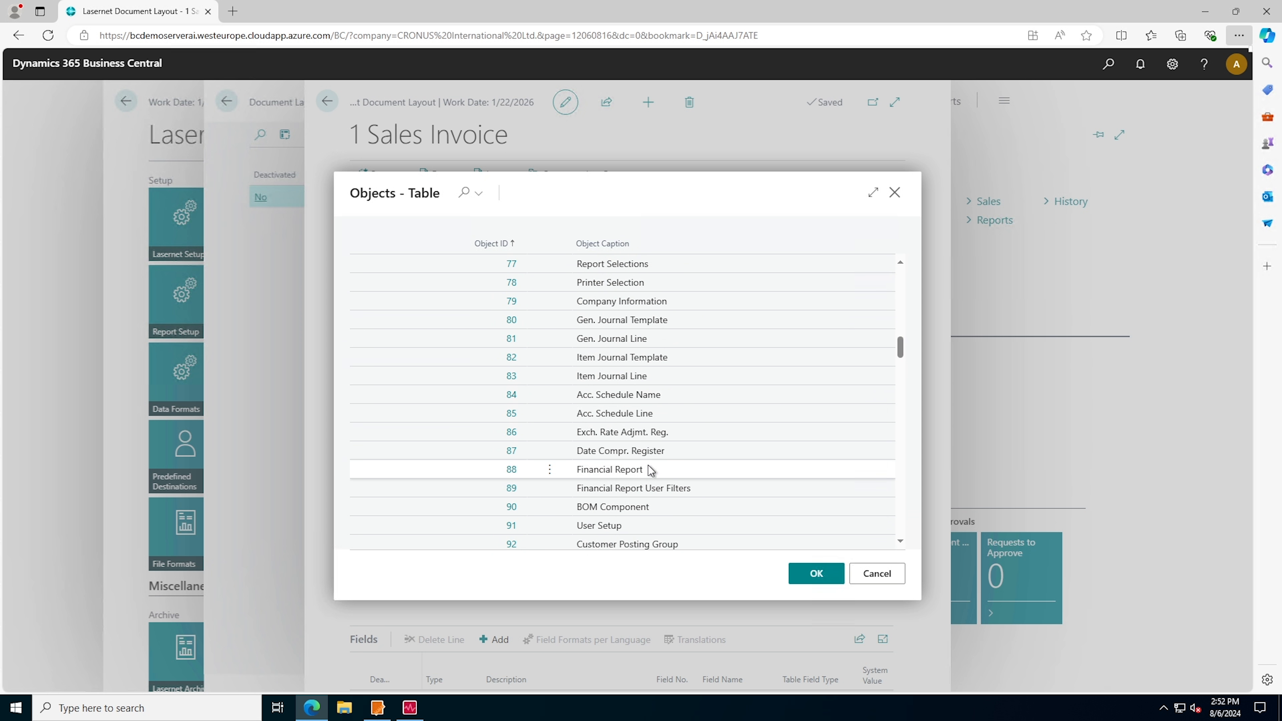
pyautogui.scroll(3, 668, 463)
pyautogui.scroll(6, 670, 458)
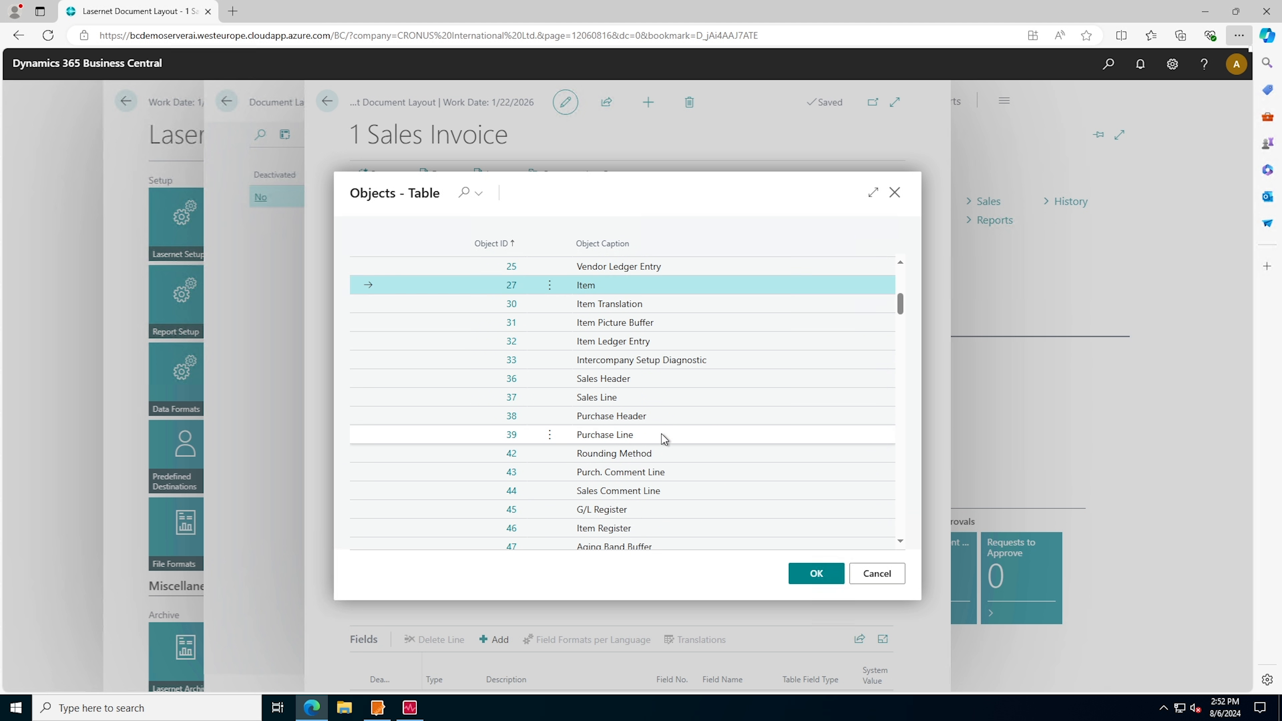
pyautogui.click(815, 580)
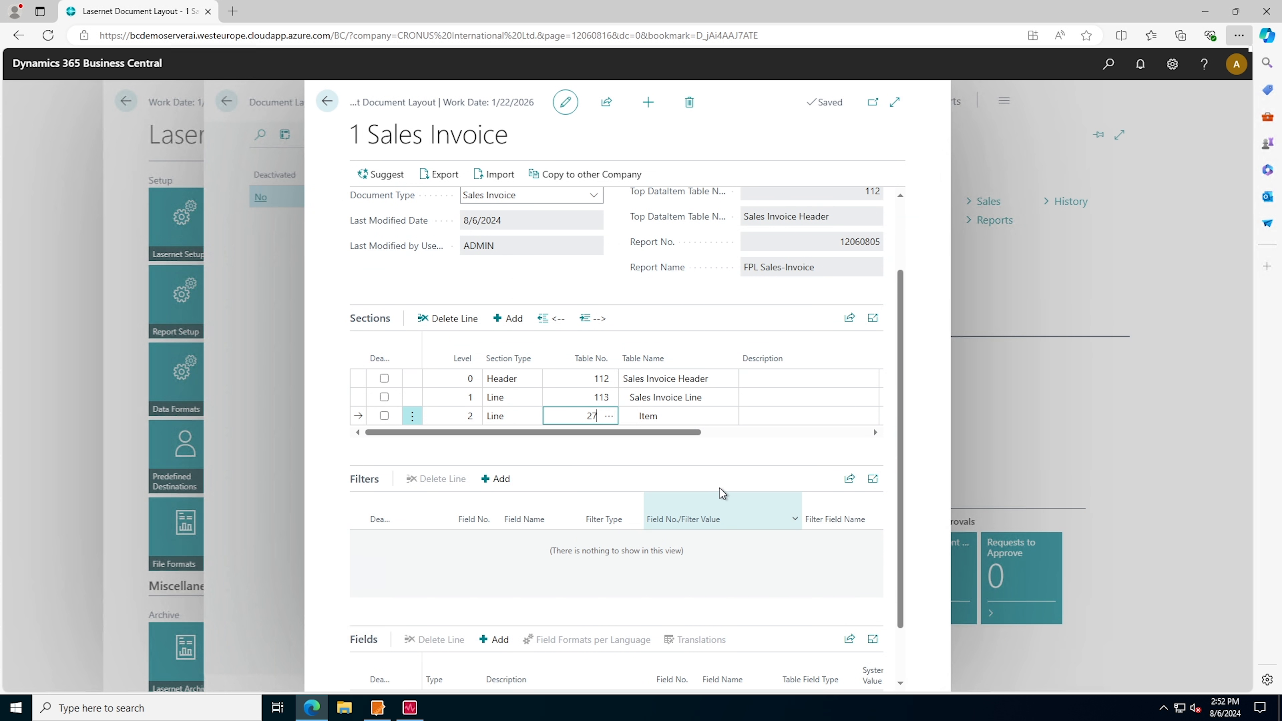
pyautogui.click(587, 446)
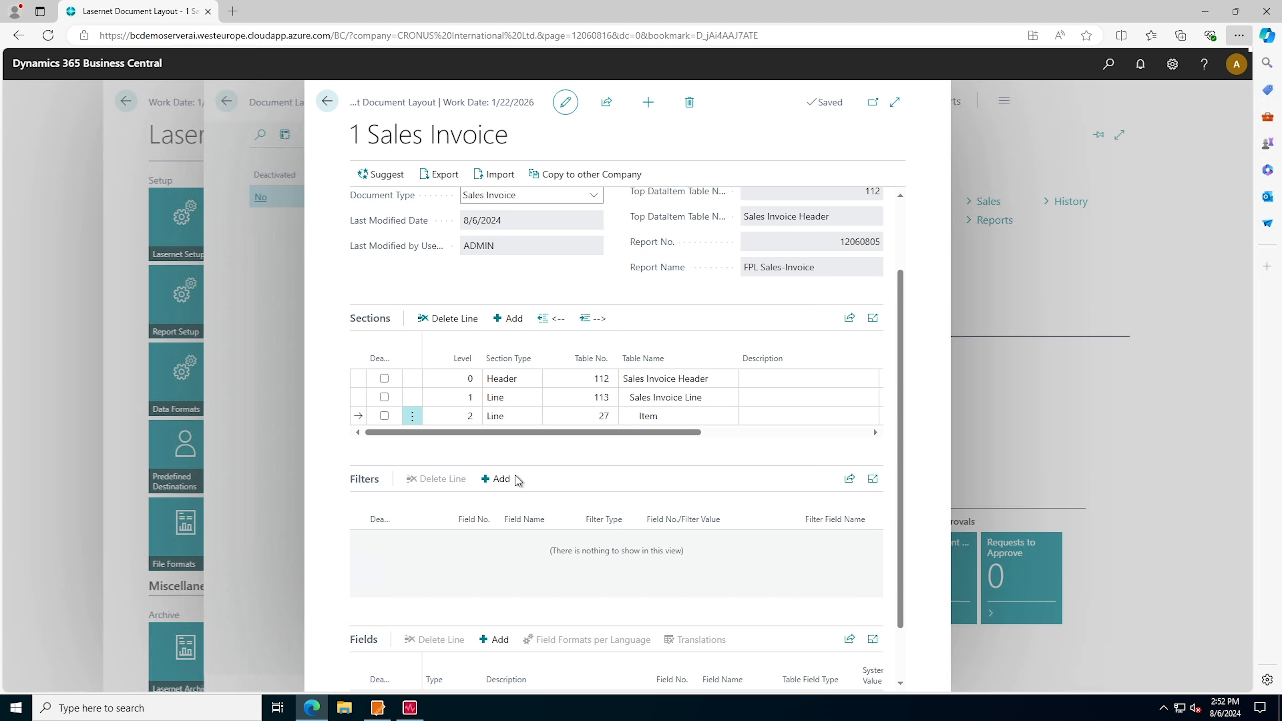
# Add a filter to the Item section linking Item field 1, No., to Sales Invoice Line field 6, No
pyautogui.click(499, 480)
pyautogui.click(475, 539)
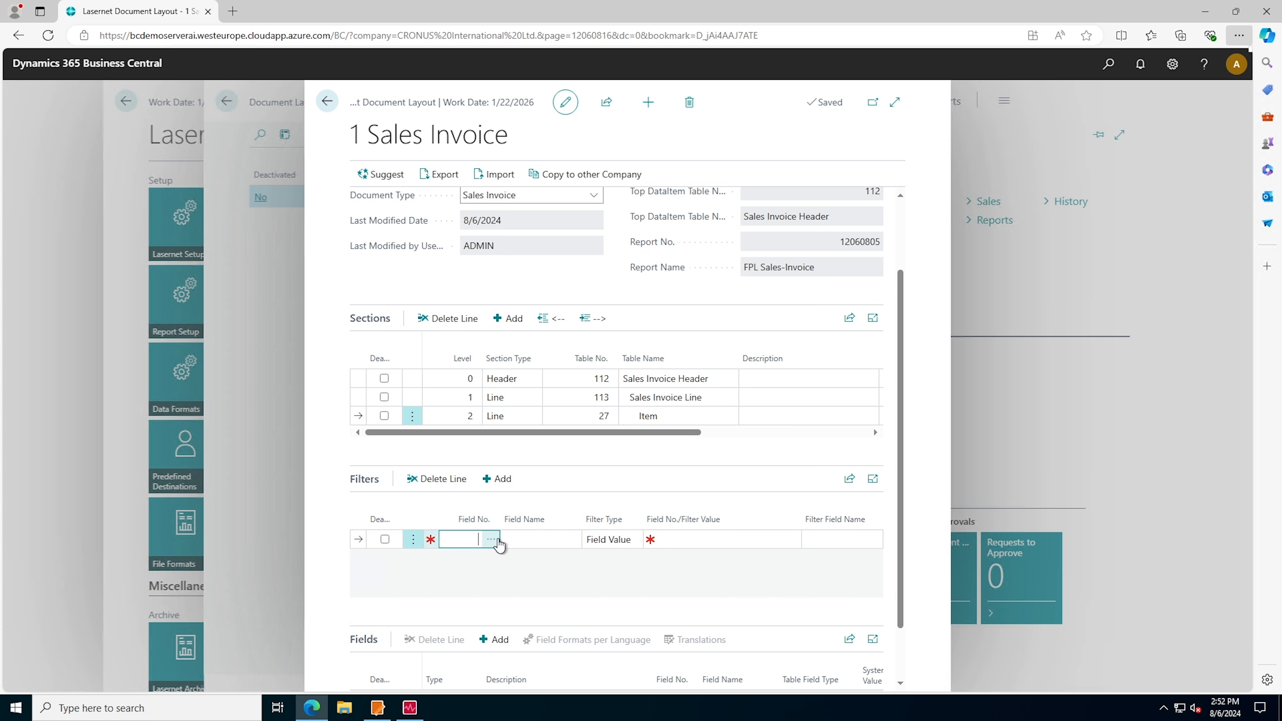
pyautogui.click(490, 540)
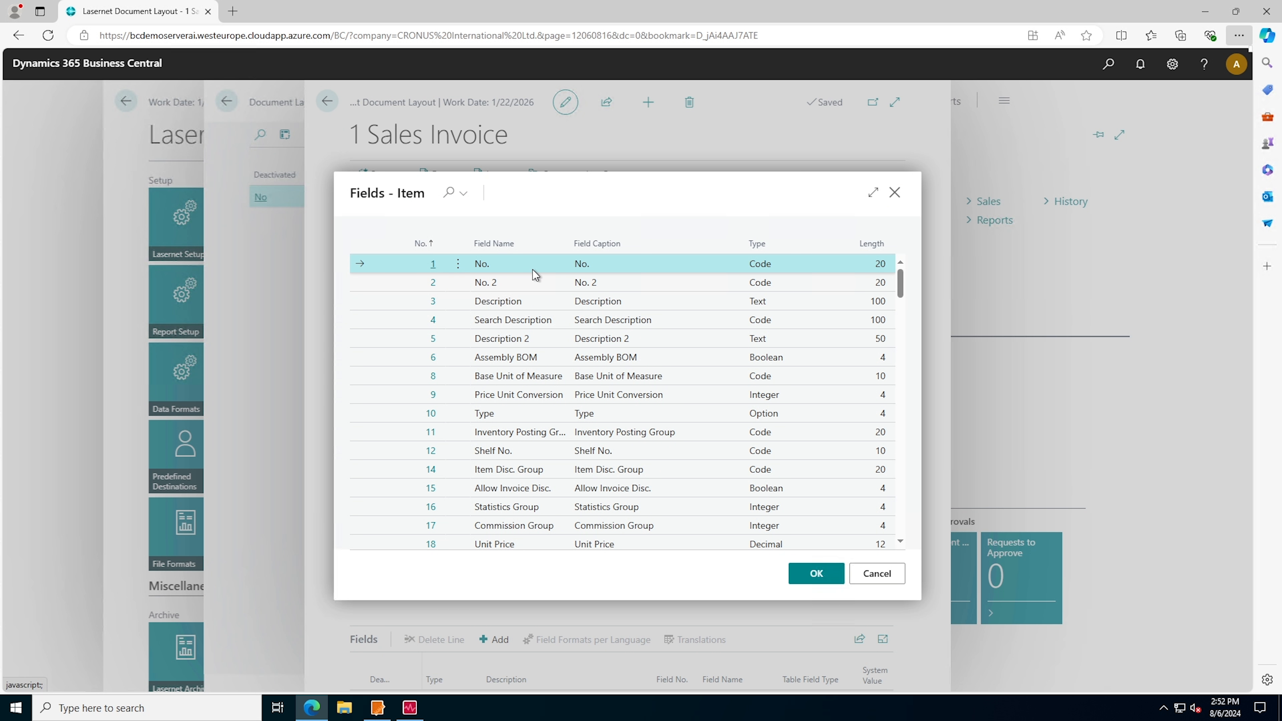
pyautogui.click(814, 573)
pyautogui.click(669, 544)
pyautogui.click(798, 542)
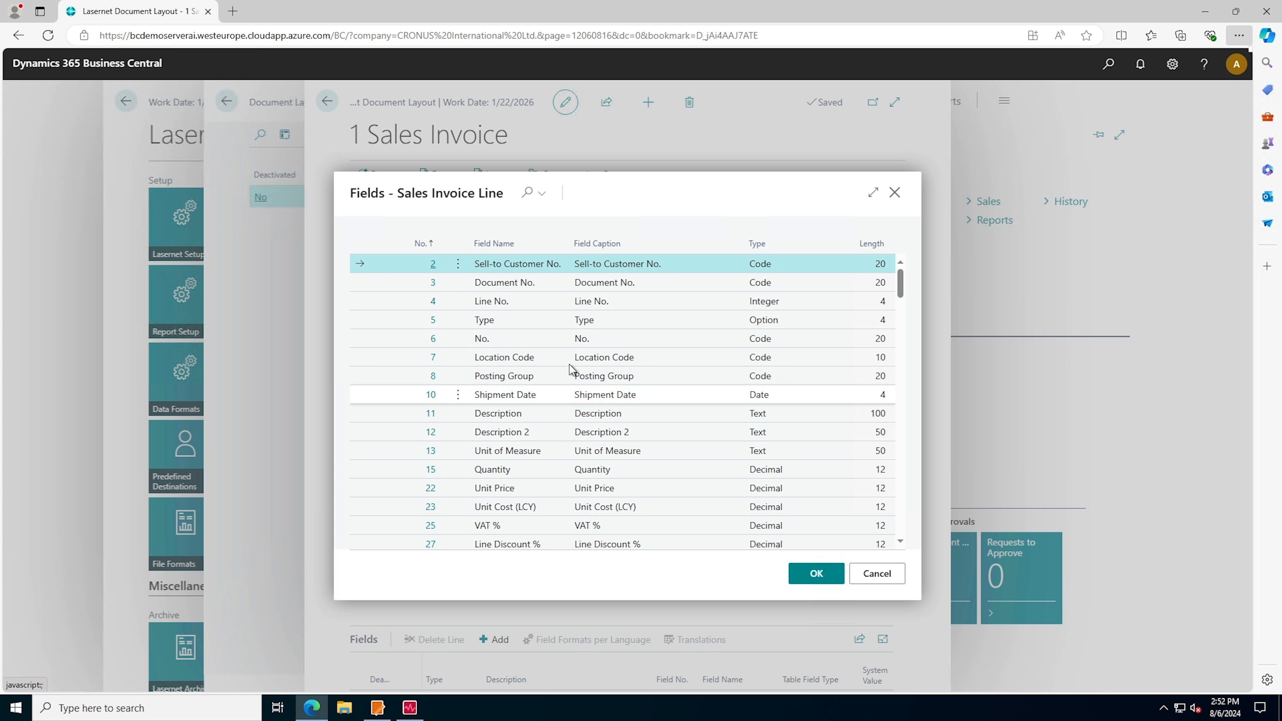
pyautogui.click(555, 340)
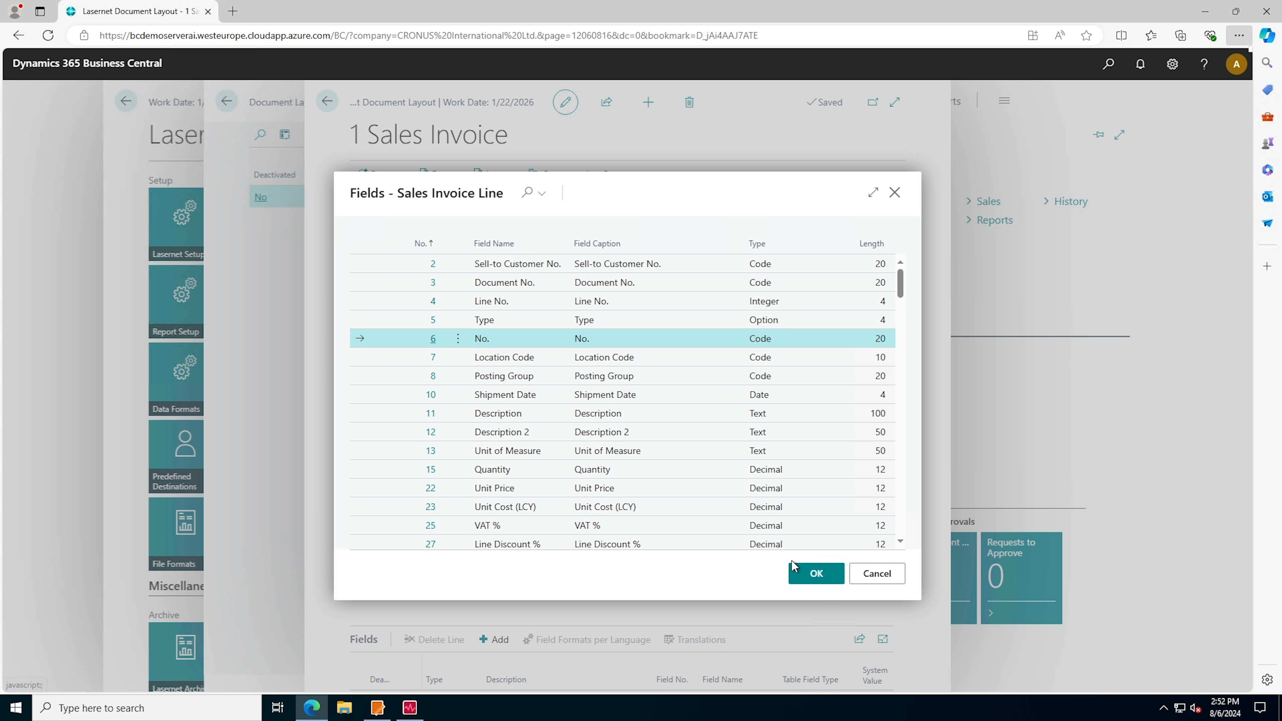
pyautogui.click(796, 570)
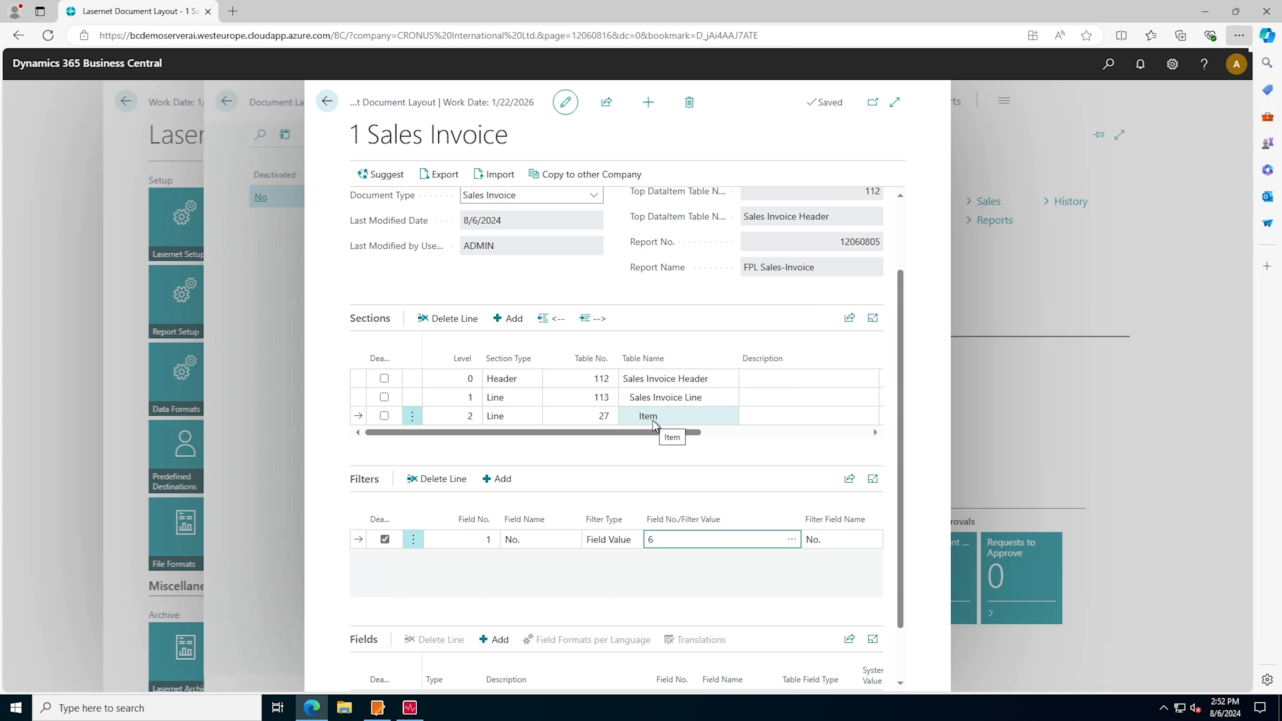
# Add field 92, Picture, to the Item section's fields
pyautogui.scroll(-1, 687, 488)
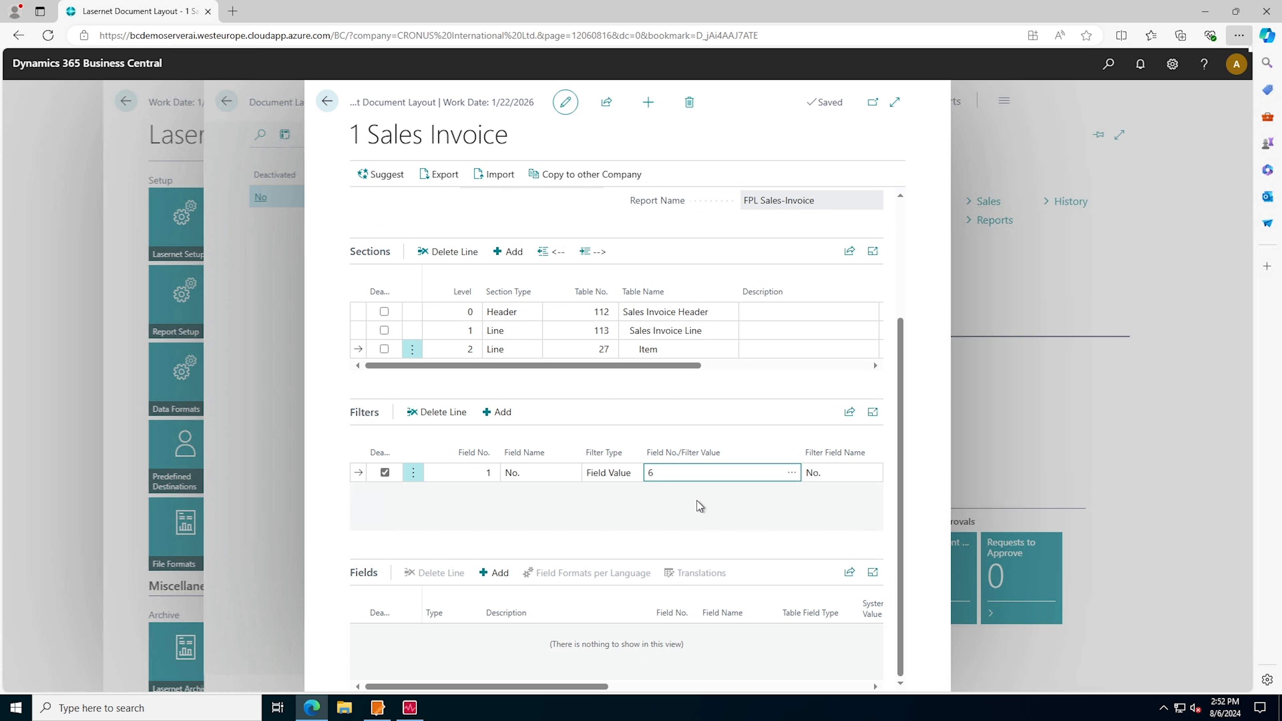
pyautogui.click(500, 580)
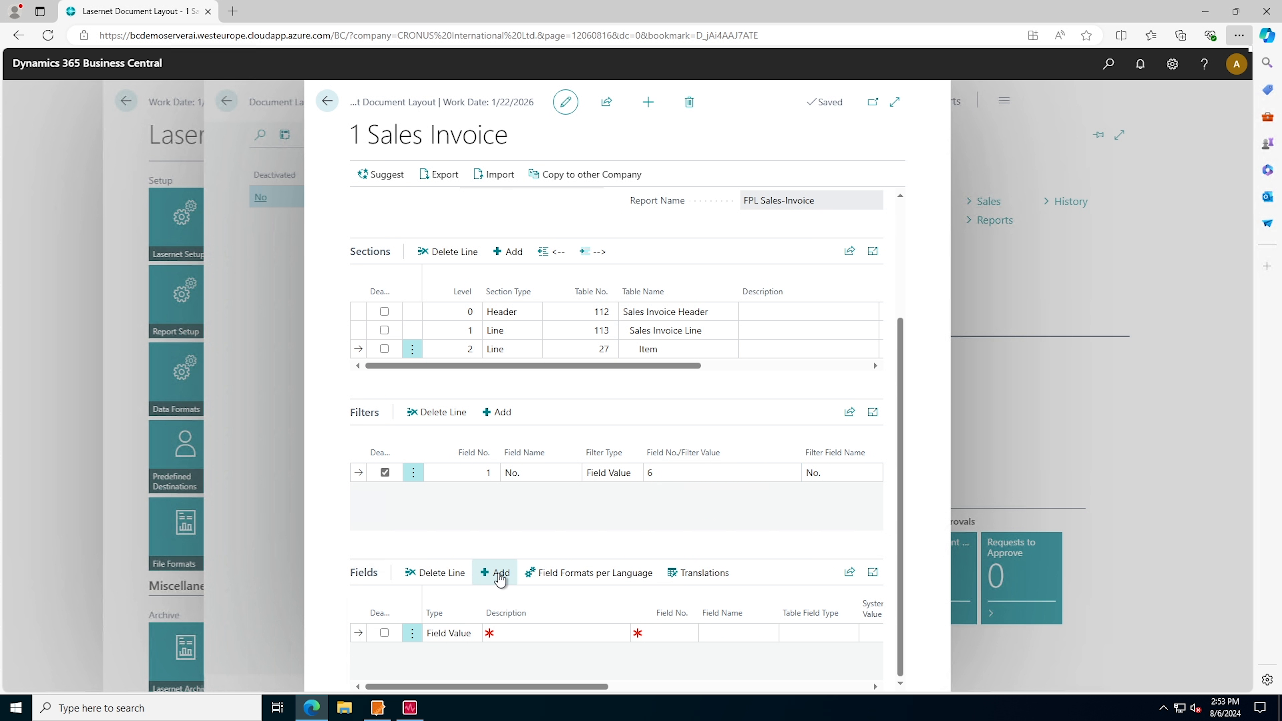
pyautogui.click(677, 634)
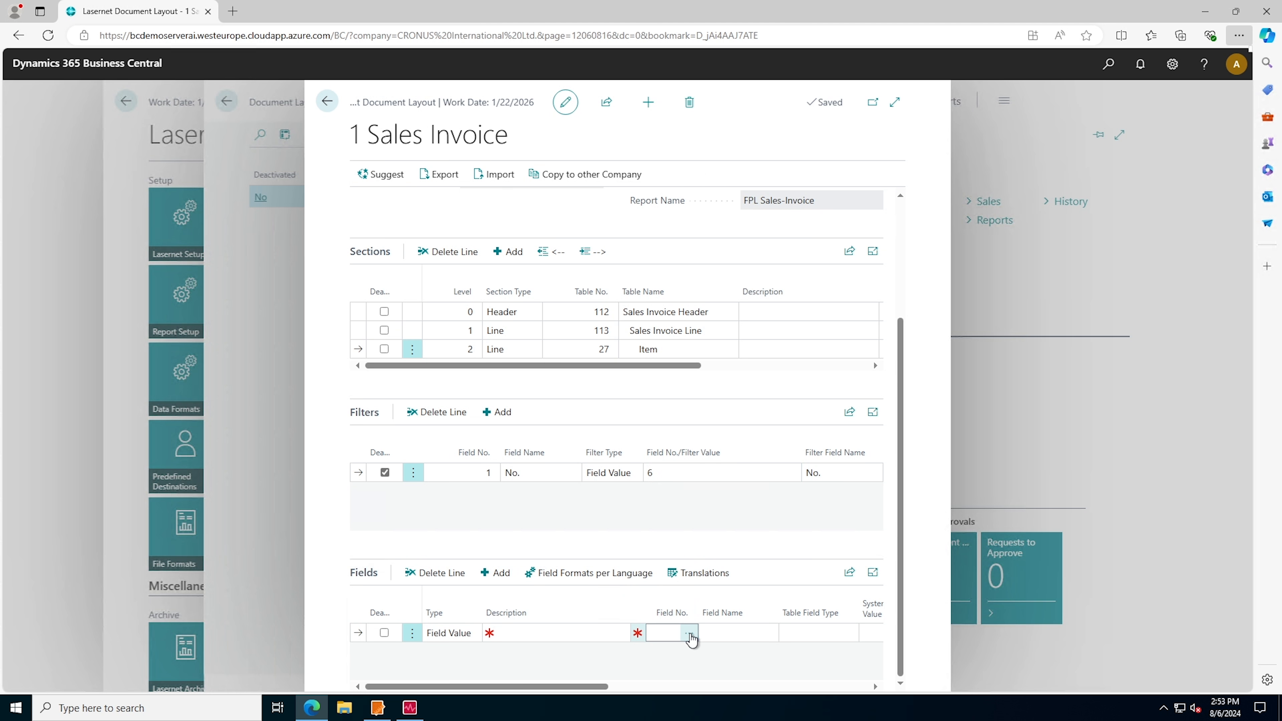
pyautogui.click(689, 632)
pyautogui.scroll(-1, 591, 418)
pyautogui.scroll(-20, 595, 404)
pyautogui.click(514, 353)
pyautogui.click(810, 574)
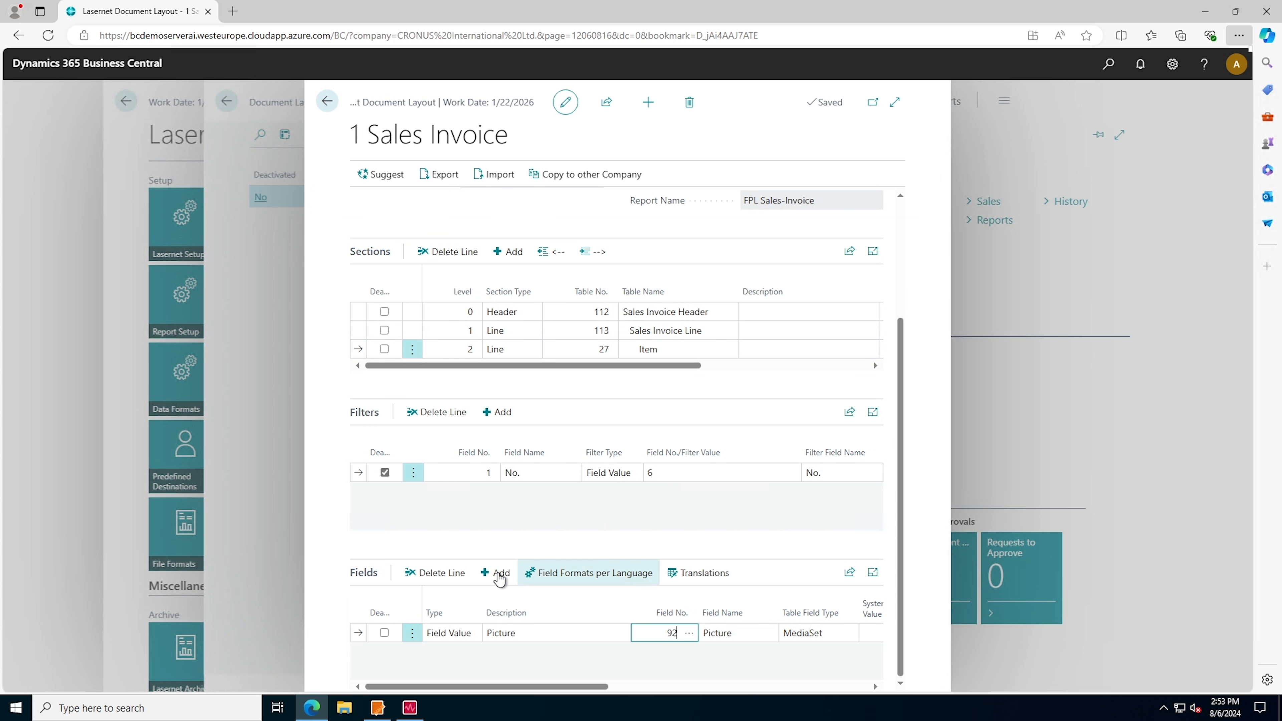
# Clear the deactivation of the Item section's No. filter and check the section's filter and field
pyautogui.click(384, 473)
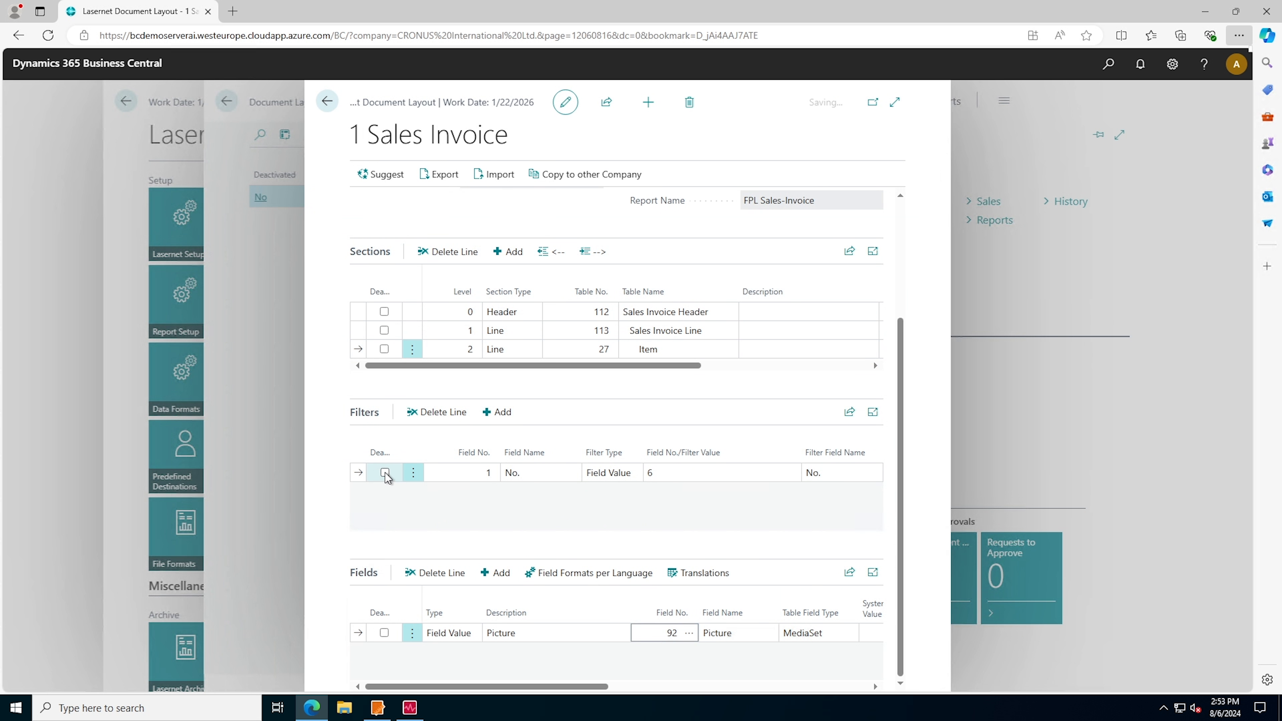
pyautogui.scroll(2, 668, 510)
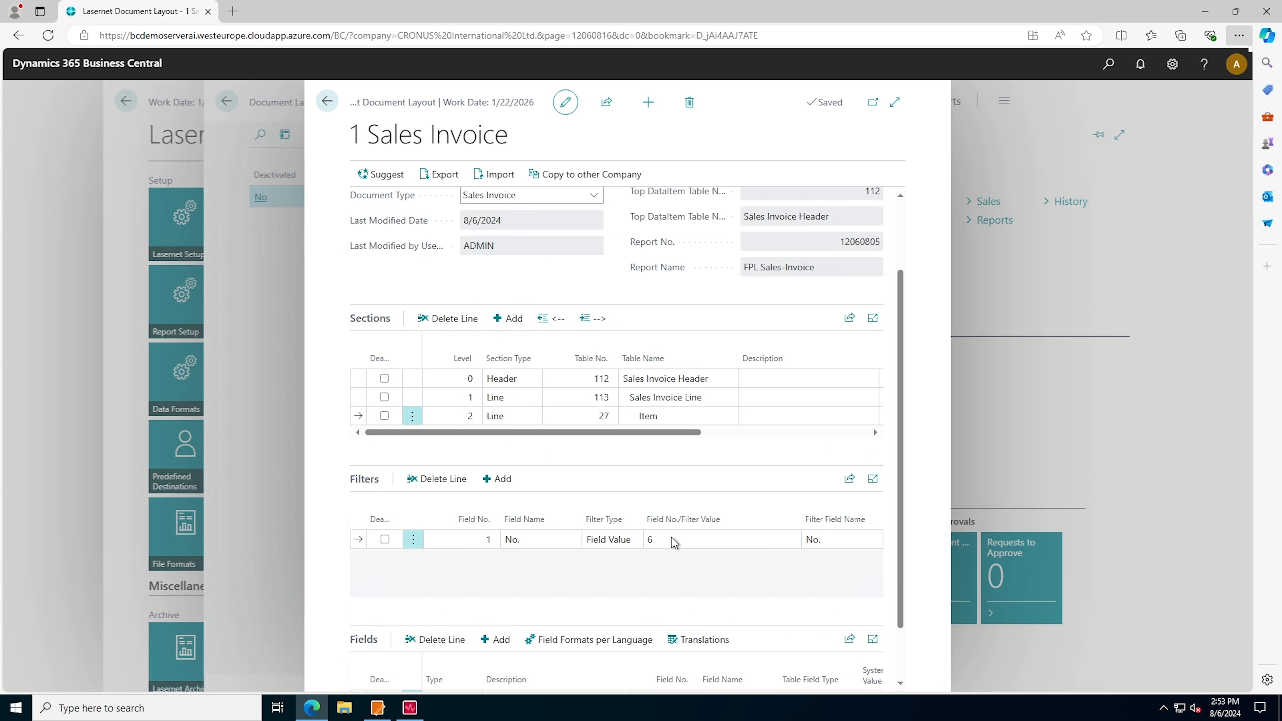
pyautogui.click(675, 417)
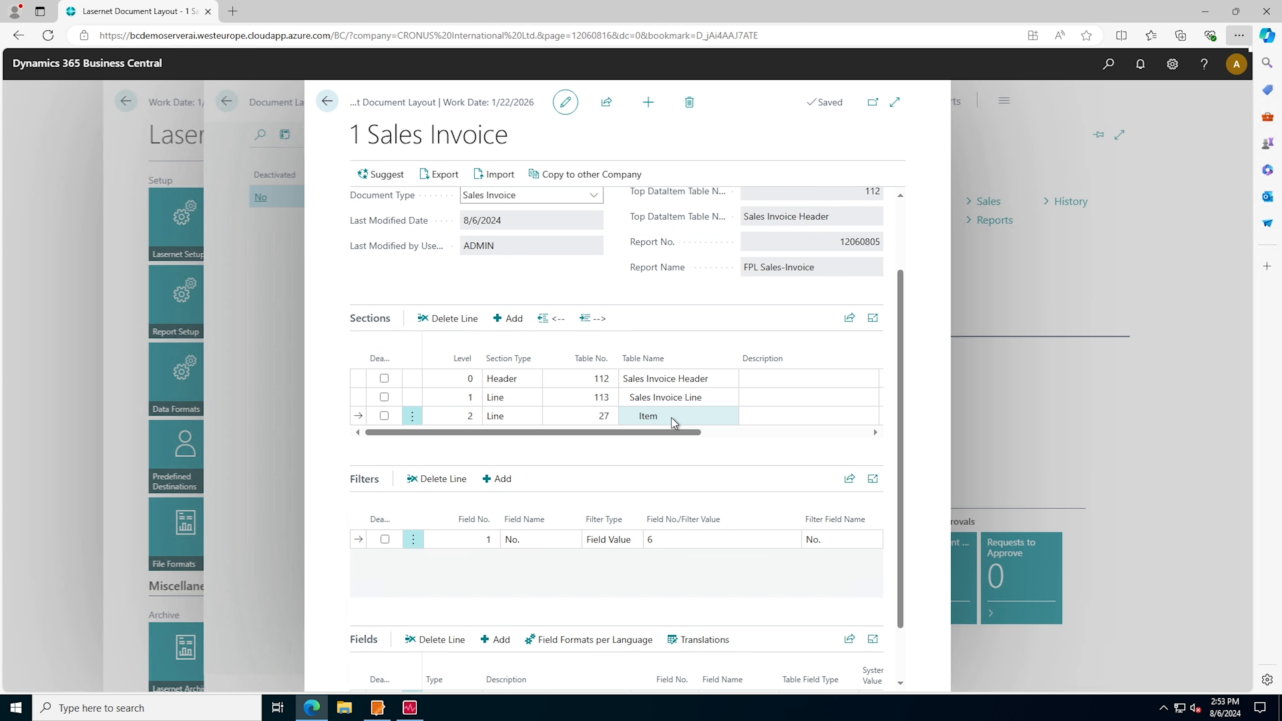
pyautogui.scroll(-2, 743, 493)
pyautogui.click(757, 474)
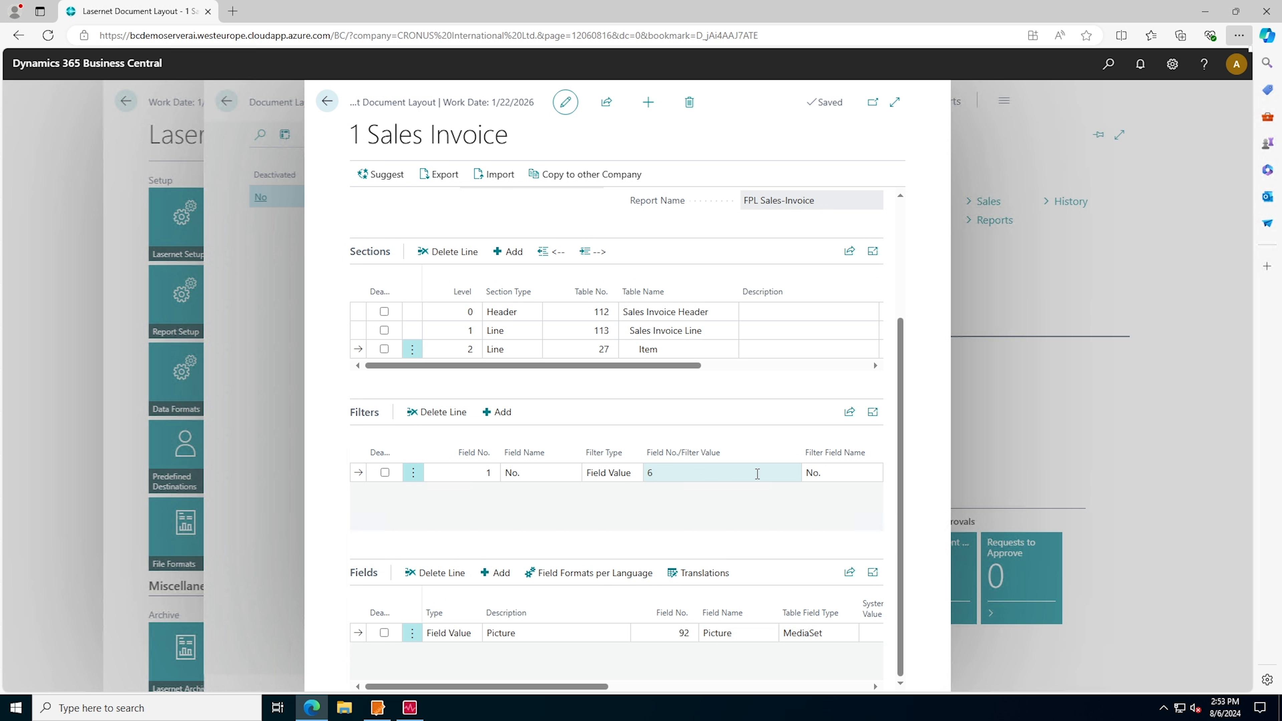
pyautogui.click(786, 638)
pyautogui.scroll(5, 707, 561)
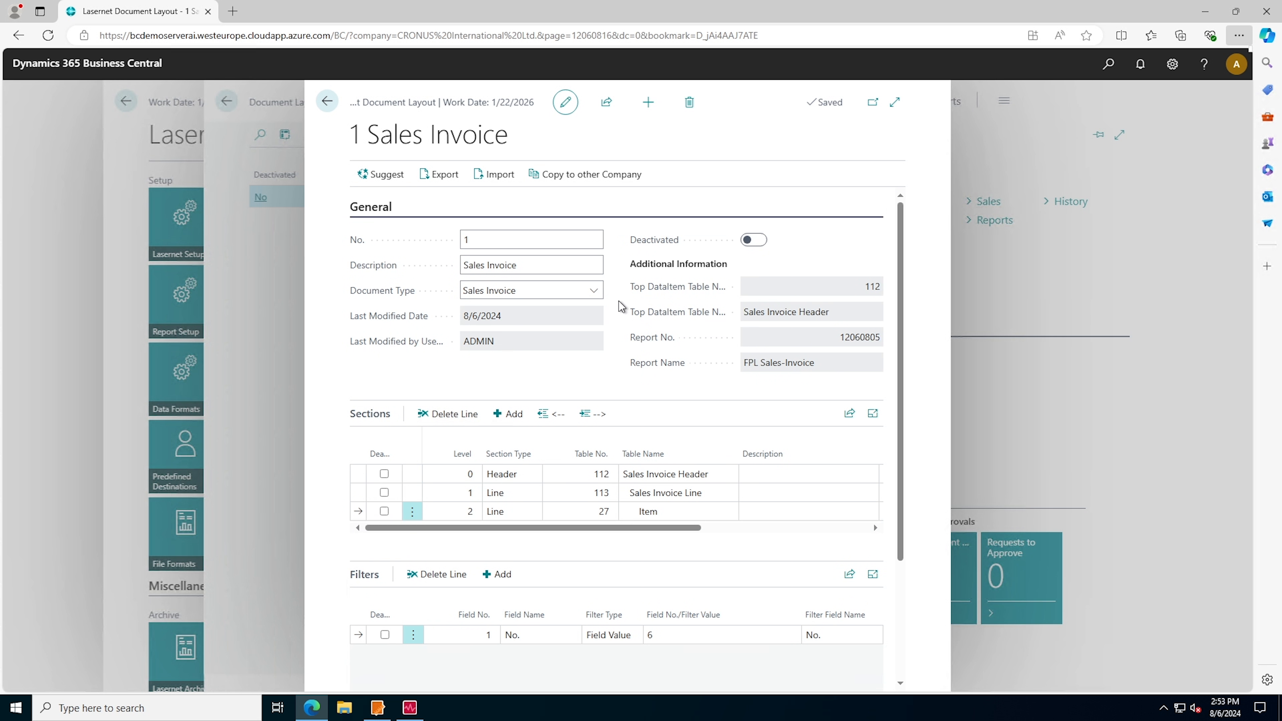
# Make the Sales Invoice layout read-only and return to the Business Central home page
pyautogui.click(565, 102)
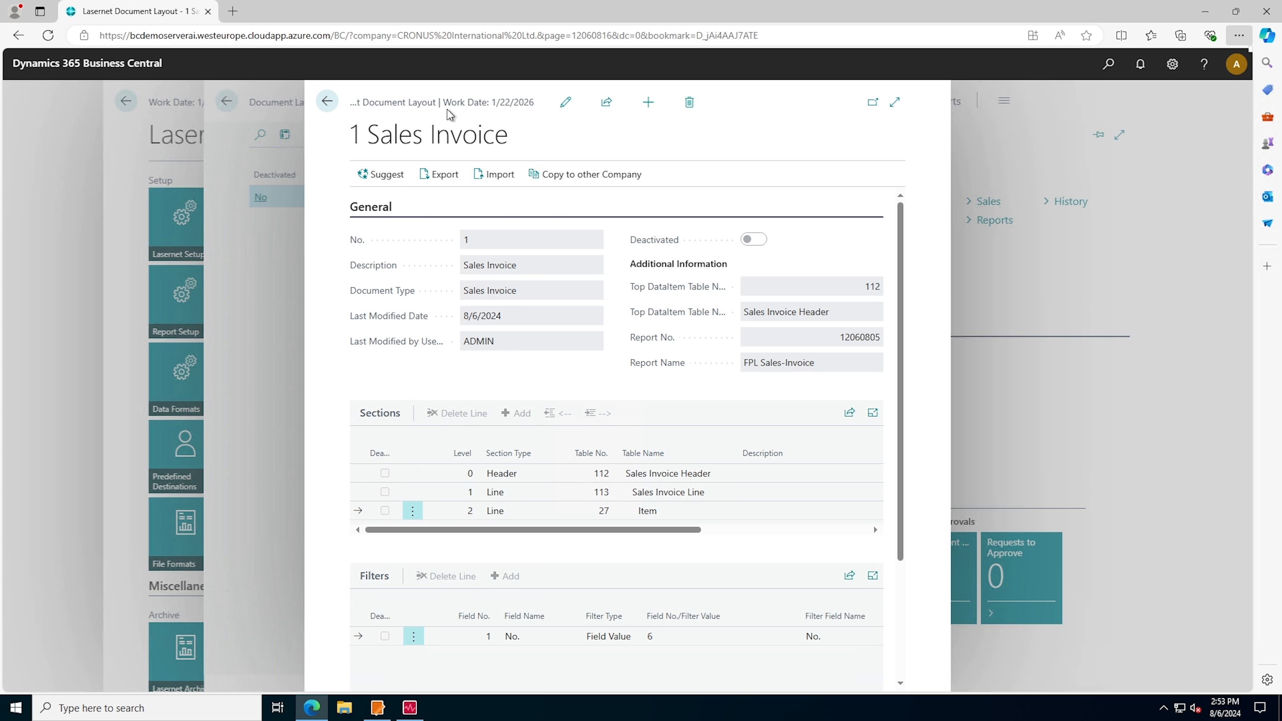
pyautogui.click(328, 104)
pyautogui.click(325, 106)
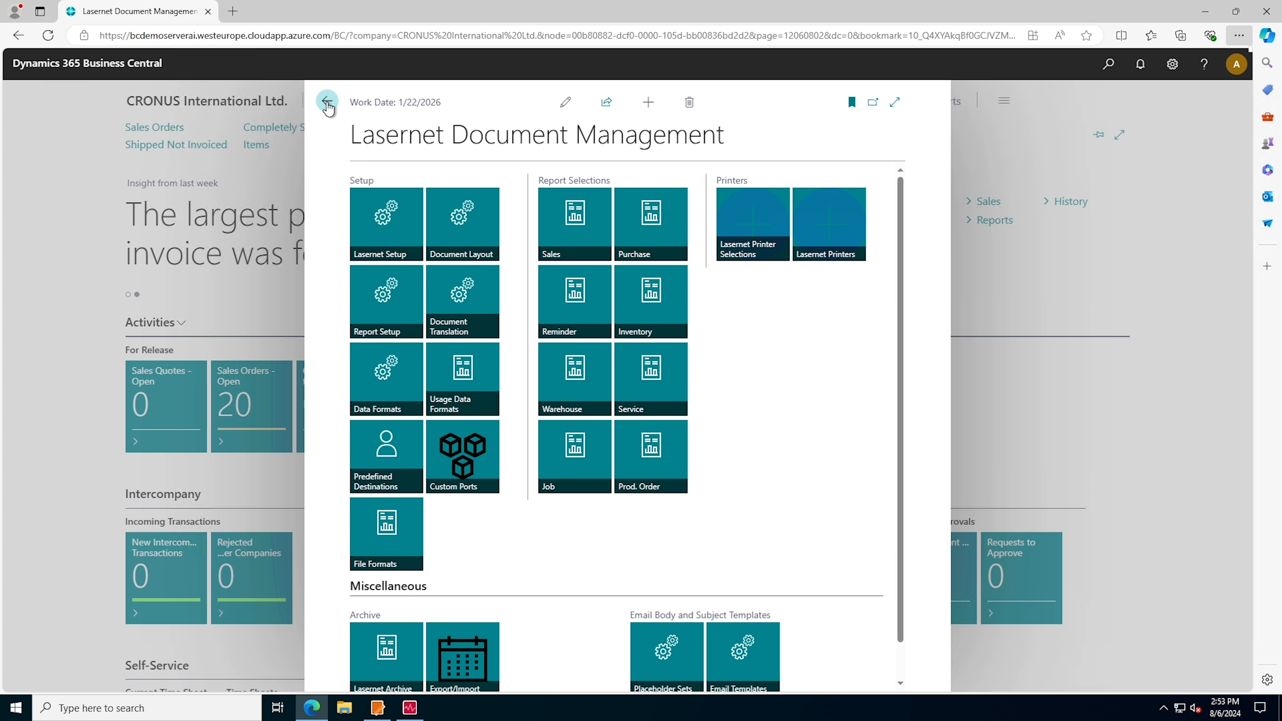
pyautogui.click(330, 107)
# Print the posted sales invoice of Guildford Water Department with the Lasernet option Preview
pyautogui.click(335, 106)
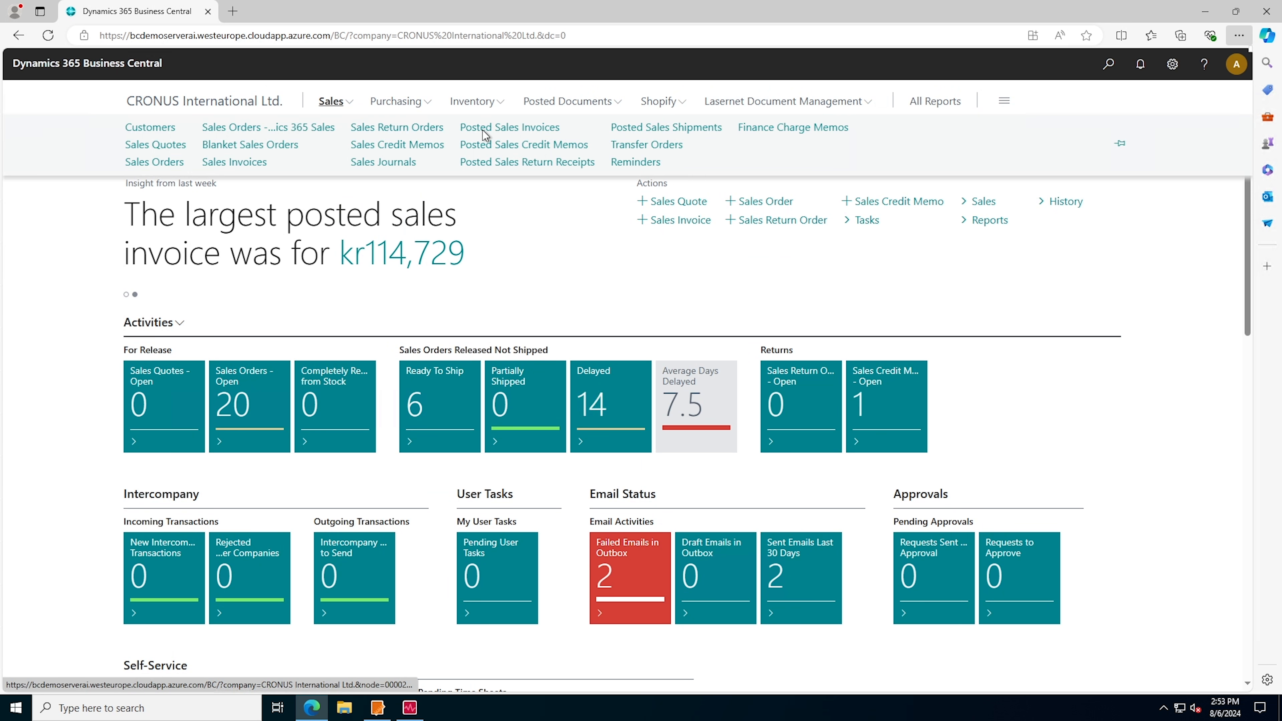
pyautogui.click(503, 134)
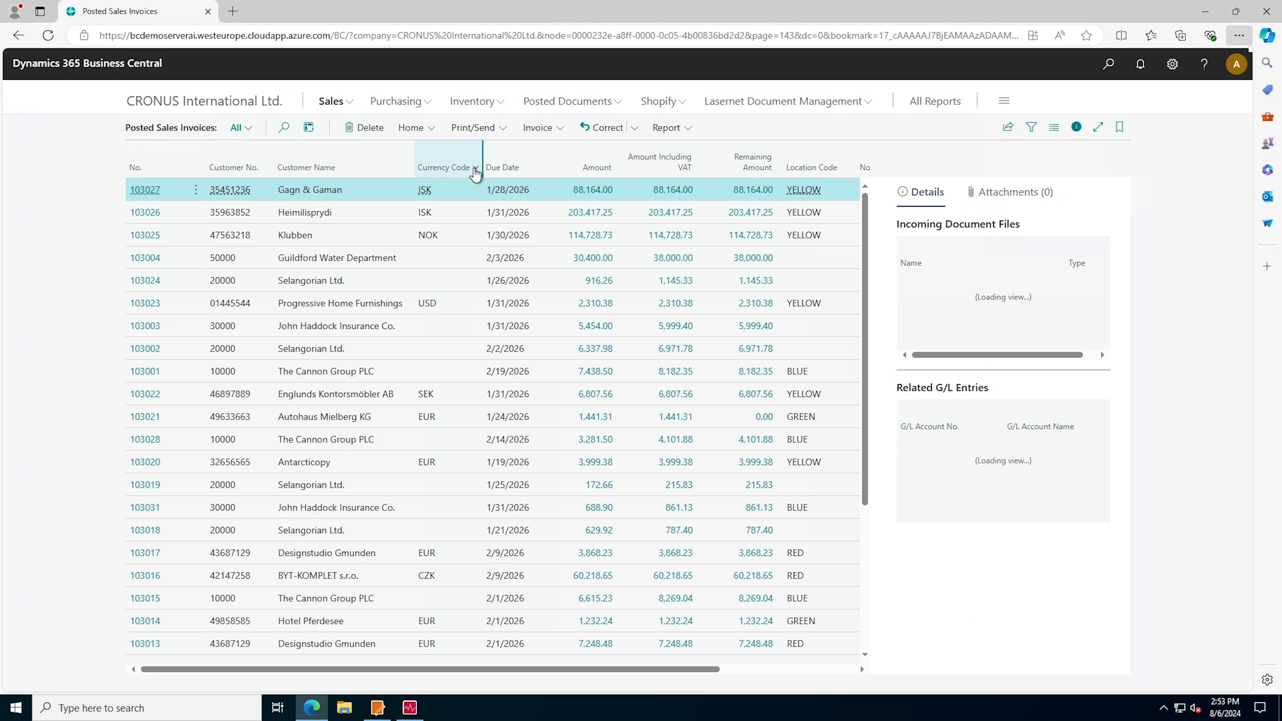
pyautogui.click(490, 129)
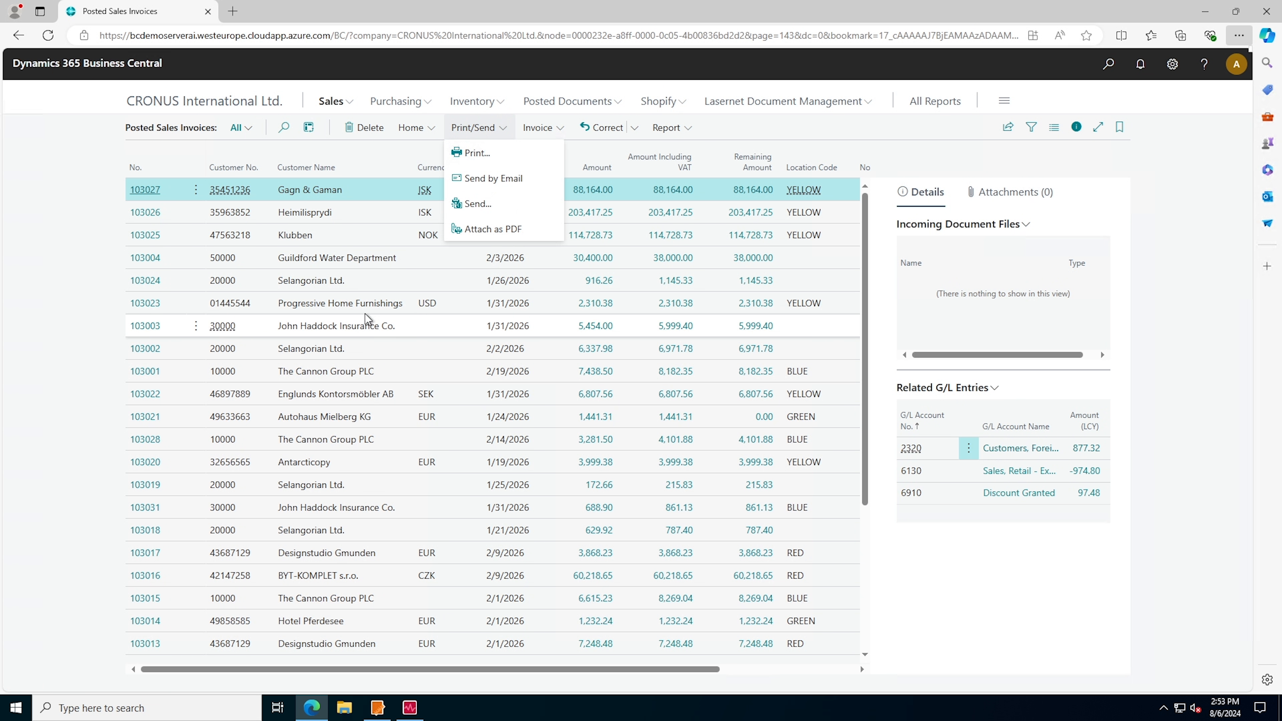
pyautogui.click(381, 260)
pyautogui.click(482, 132)
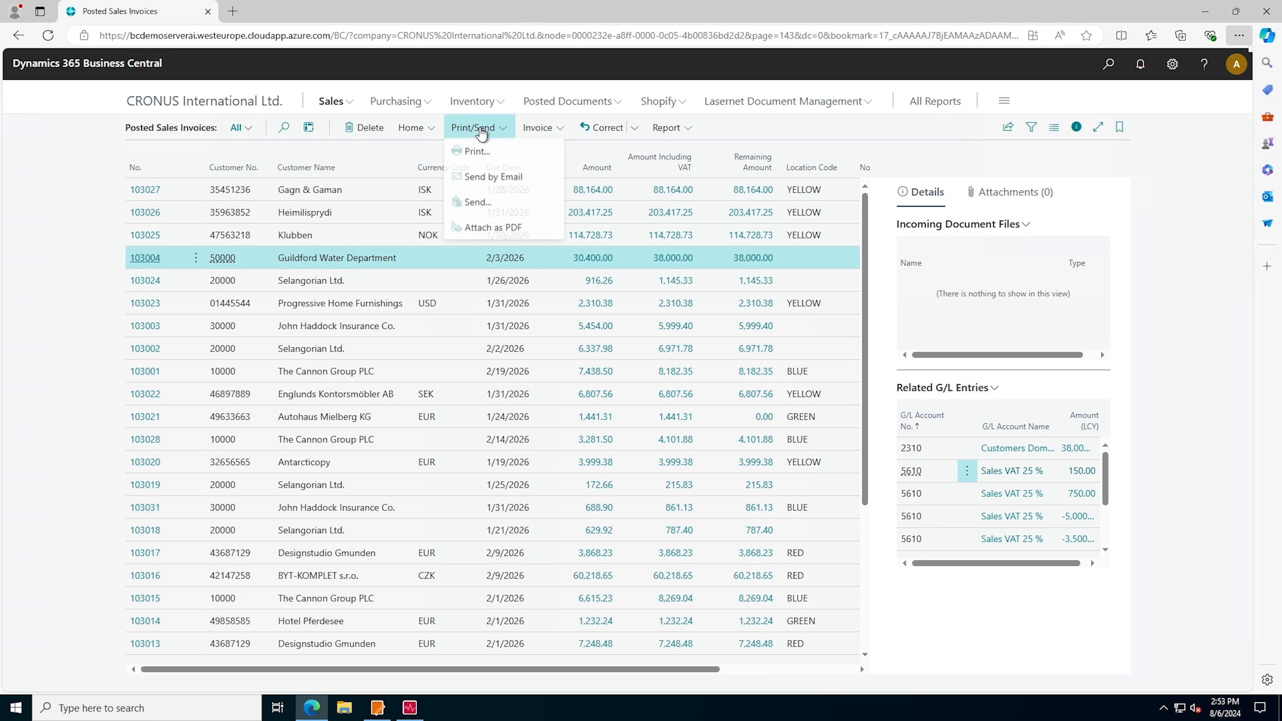
pyautogui.click(479, 150)
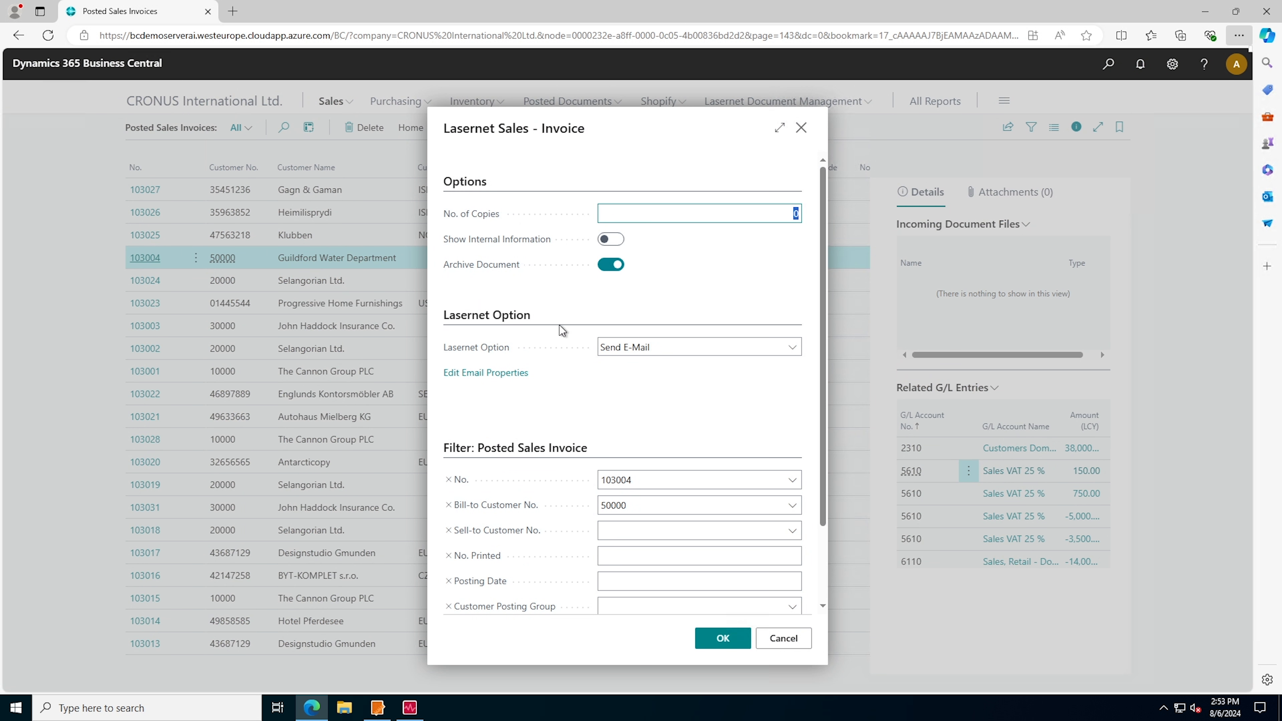
pyautogui.click(632, 349)
pyautogui.click(717, 638)
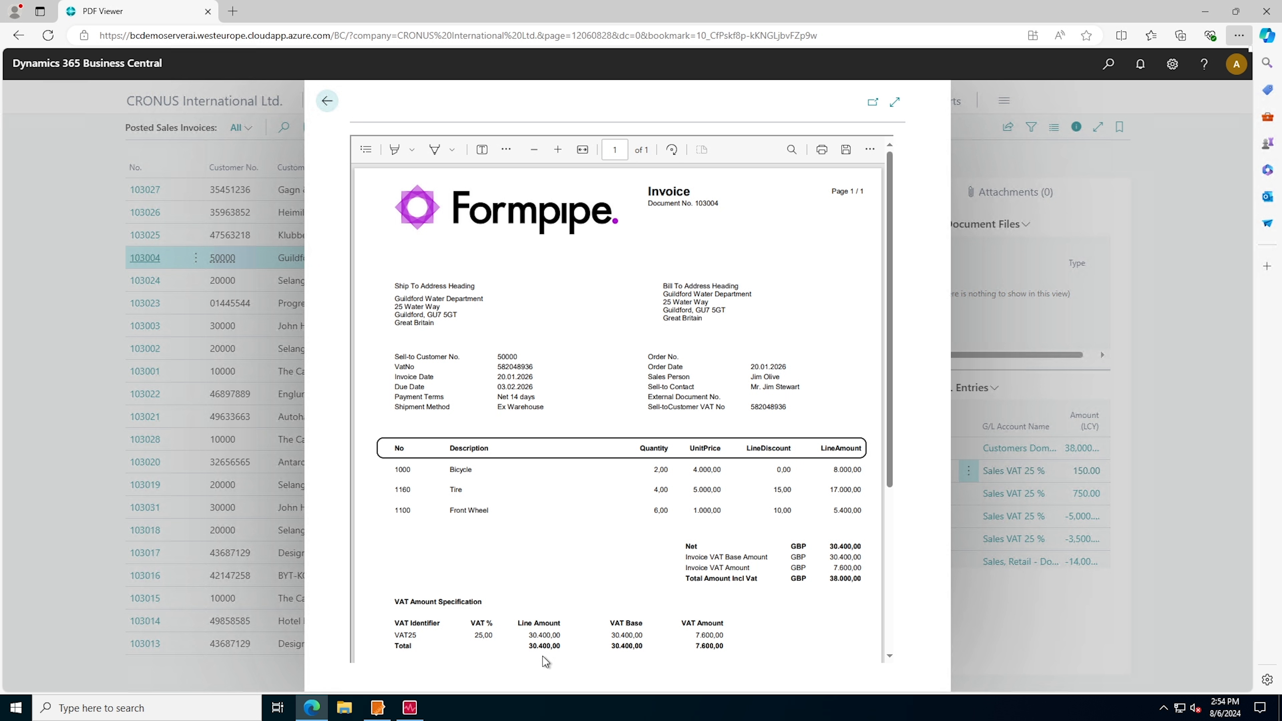
# Switch to Lasernet Developer and examine the module workflow from the inputs through the forms to the outputs
pyautogui.moveTo(377, 708)
pyautogui.click(379, 645)
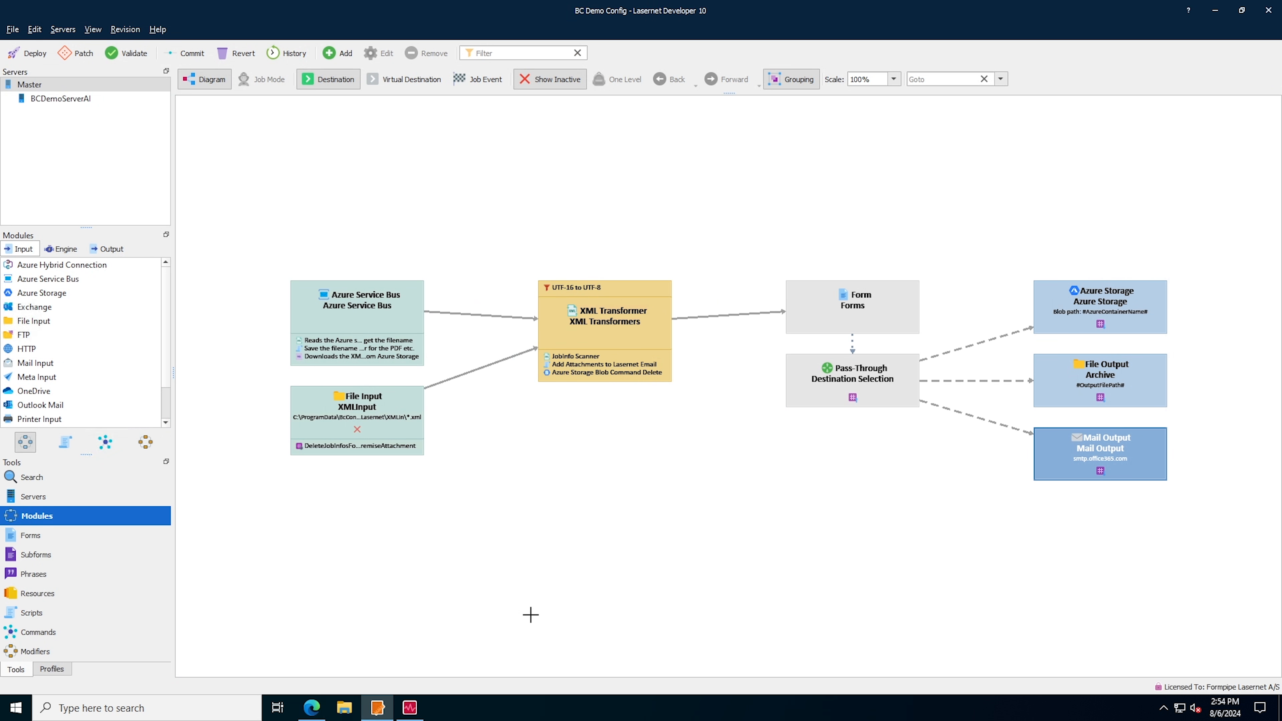
pyautogui.moveTo(283, 202); pyautogui.dragTo(1040, 539)
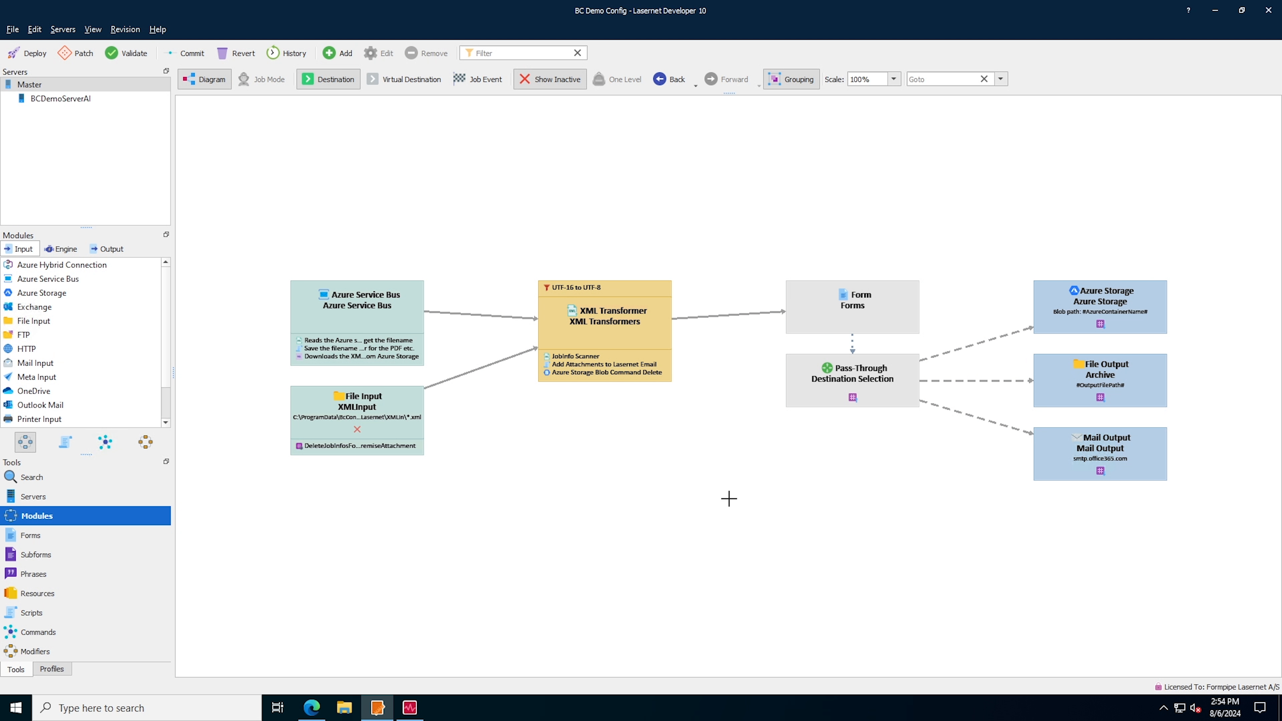
pyautogui.moveTo(383, 231); pyautogui.dragTo(346, 345)
pyautogui.moveTo(815, 217); pyautogui.dragTo(878, 303)
pyautogui.moveTo(1024, 235); pyautogui.dragTo(1083, 292)
pyautogui.moveTo(301, 206); pyautogui.dragTo(996, 551)
pyautogui.click(419, 566)
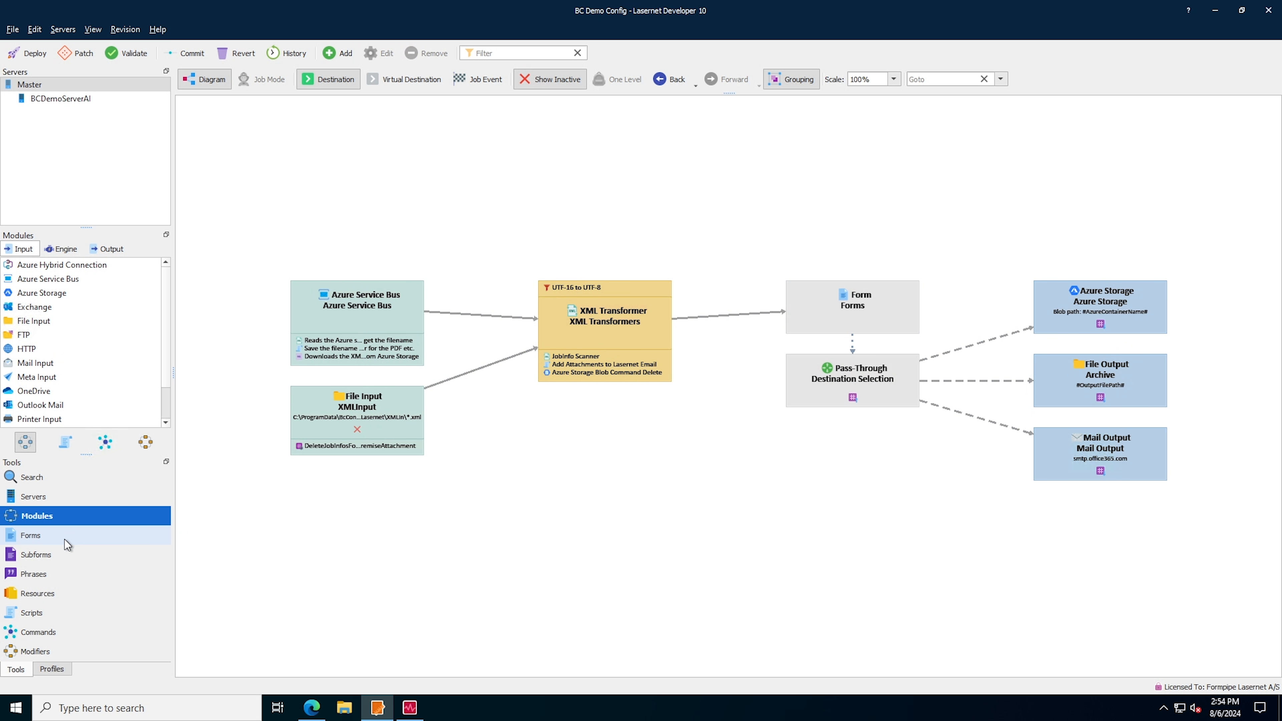
# Show the list of forms and open the Invoice form in the form editor
pyautogui.click(48, 540)
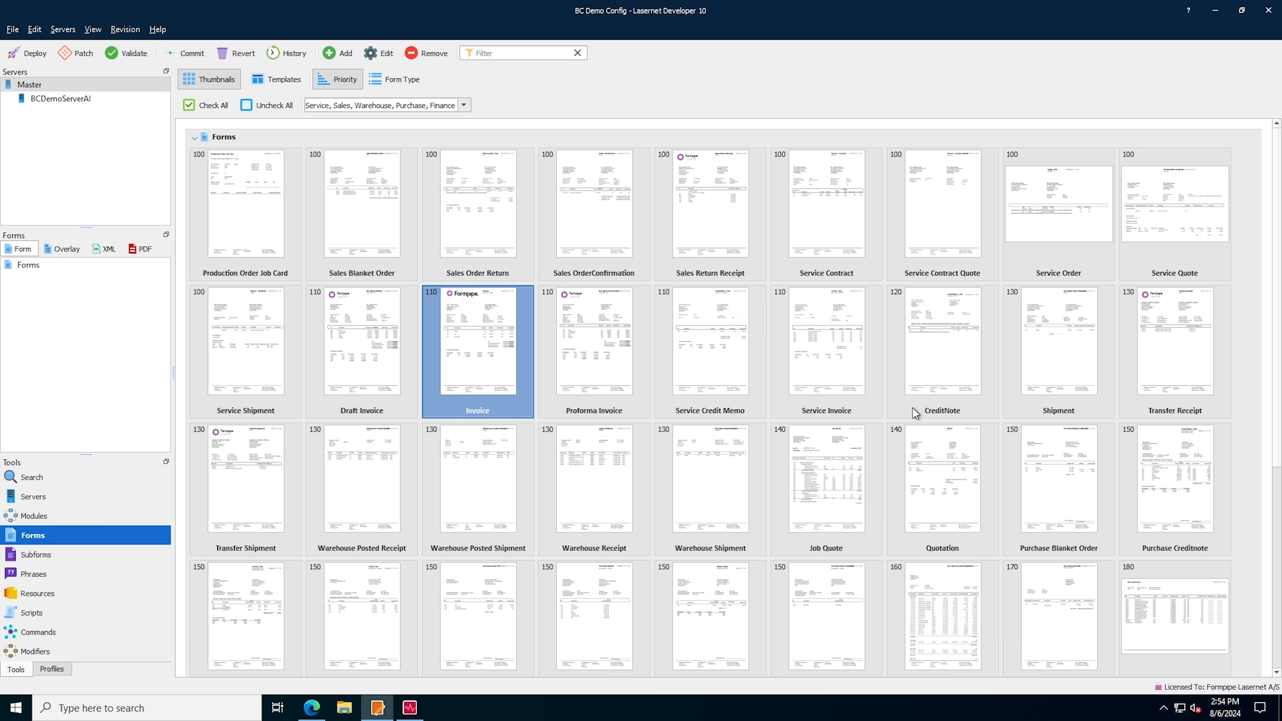
pyautogui.scroll(-6, 898, 437)
pyautogui.scroll(6, 713, 503)
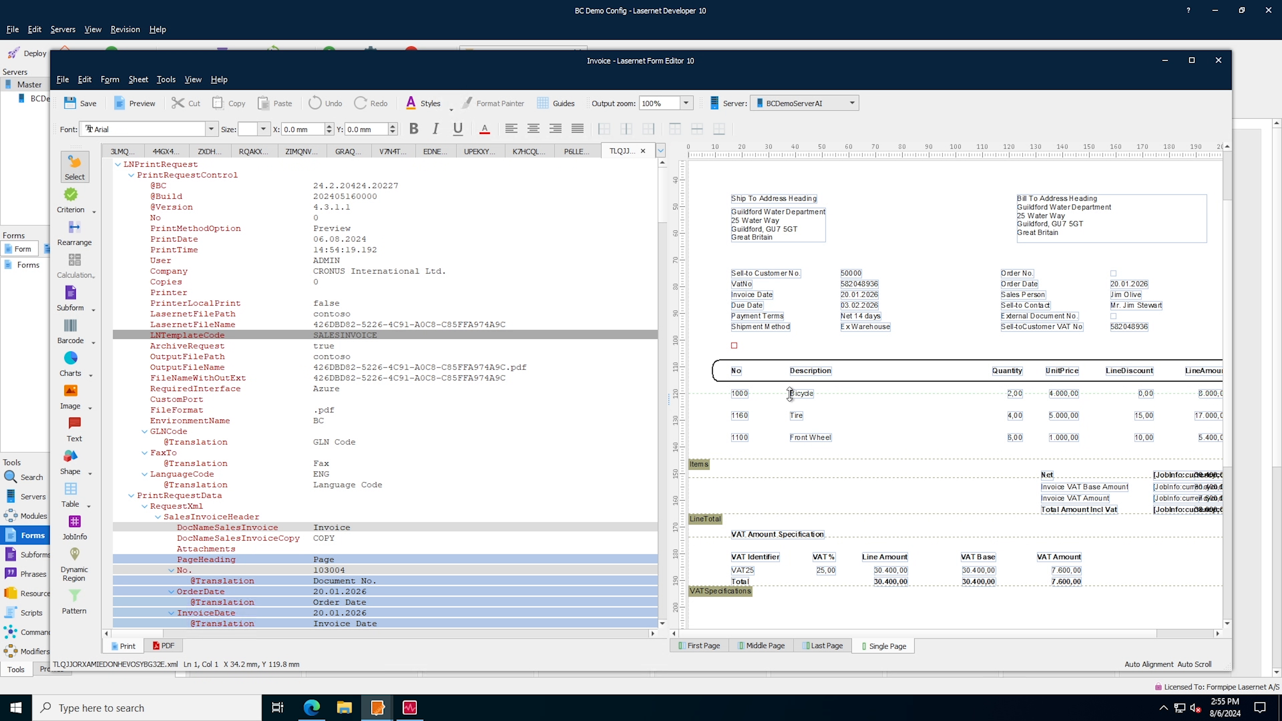
# Locate the Bicycle description in the invoice's XML data and examine its SalesInvoiceLine nodes down to Picture
pyautogui.click(802, 399)
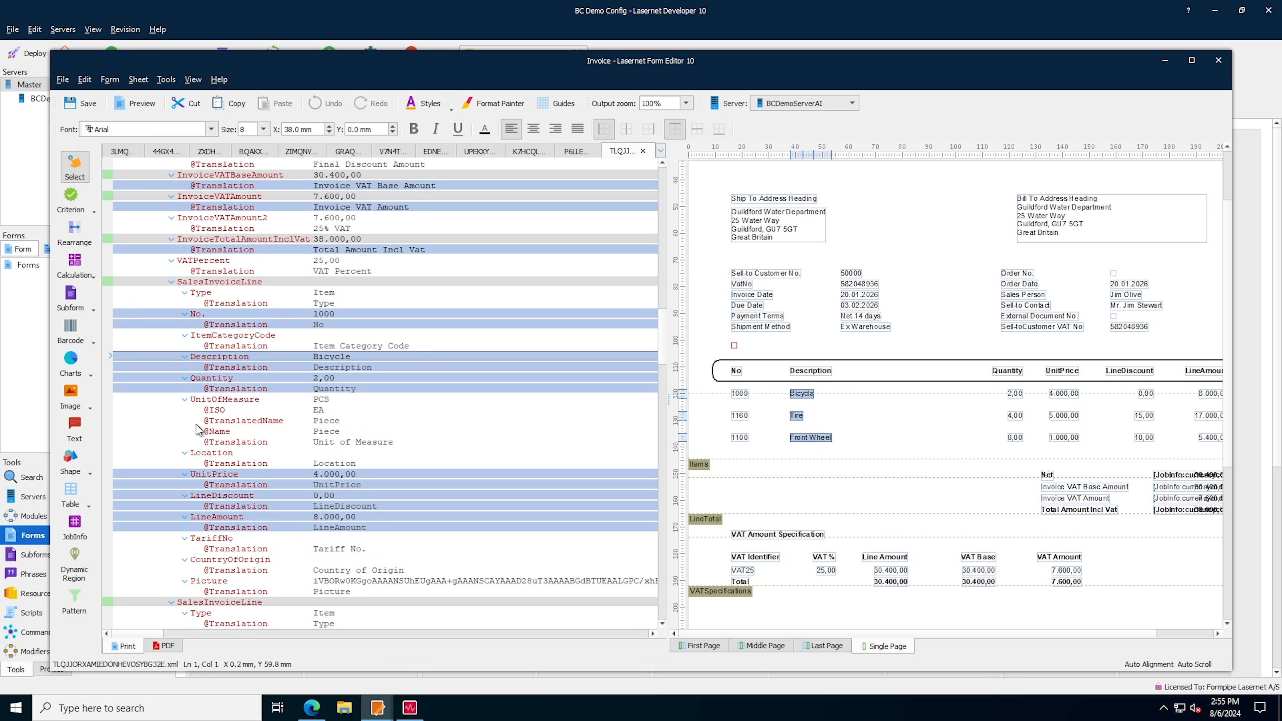
pyautogui.scroll(10, 441, 345)
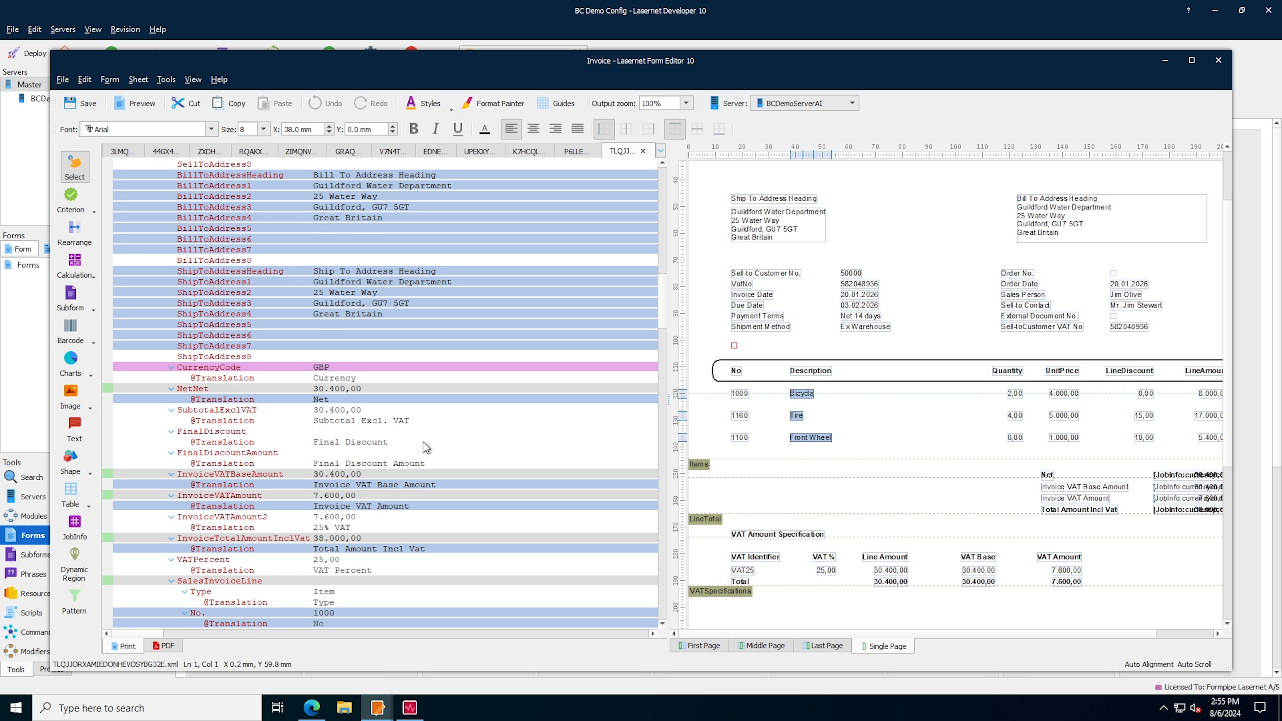
pyautogui.scroll(-5, 474, 390)
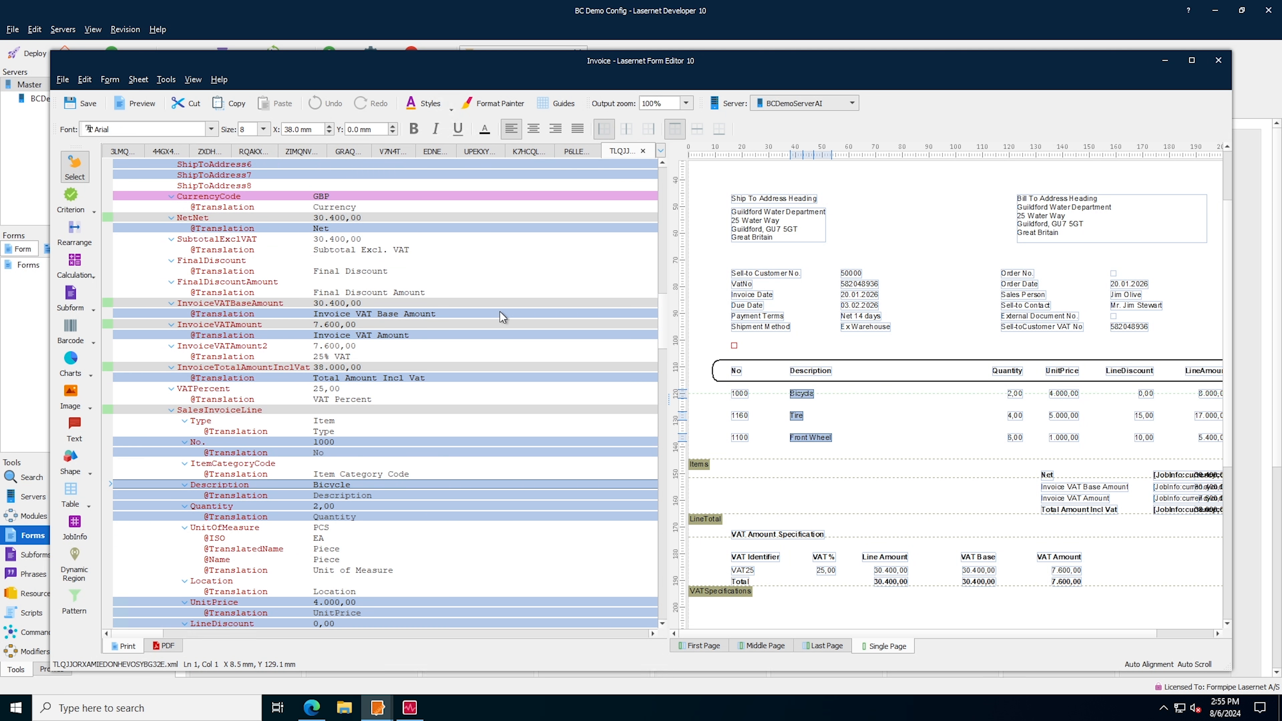
pyautogui.scroll(-3, 291, 375)
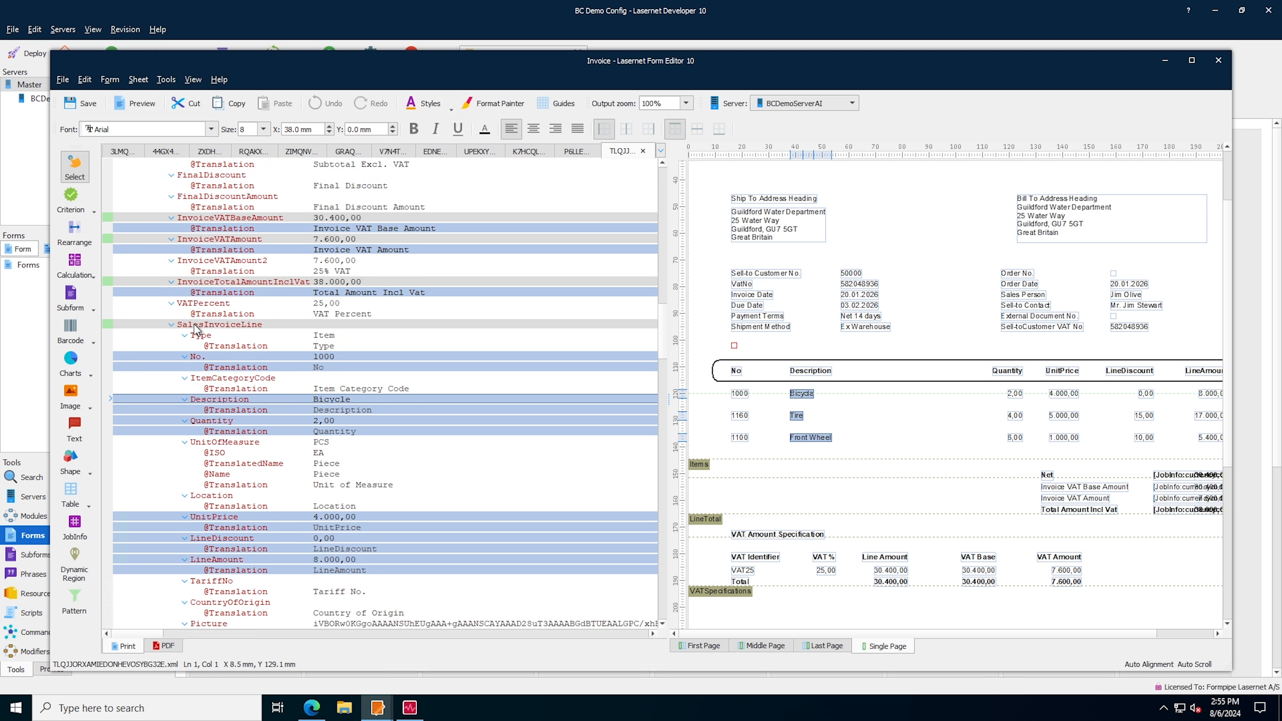
pyautogui.scroll(-3, 328, 364)
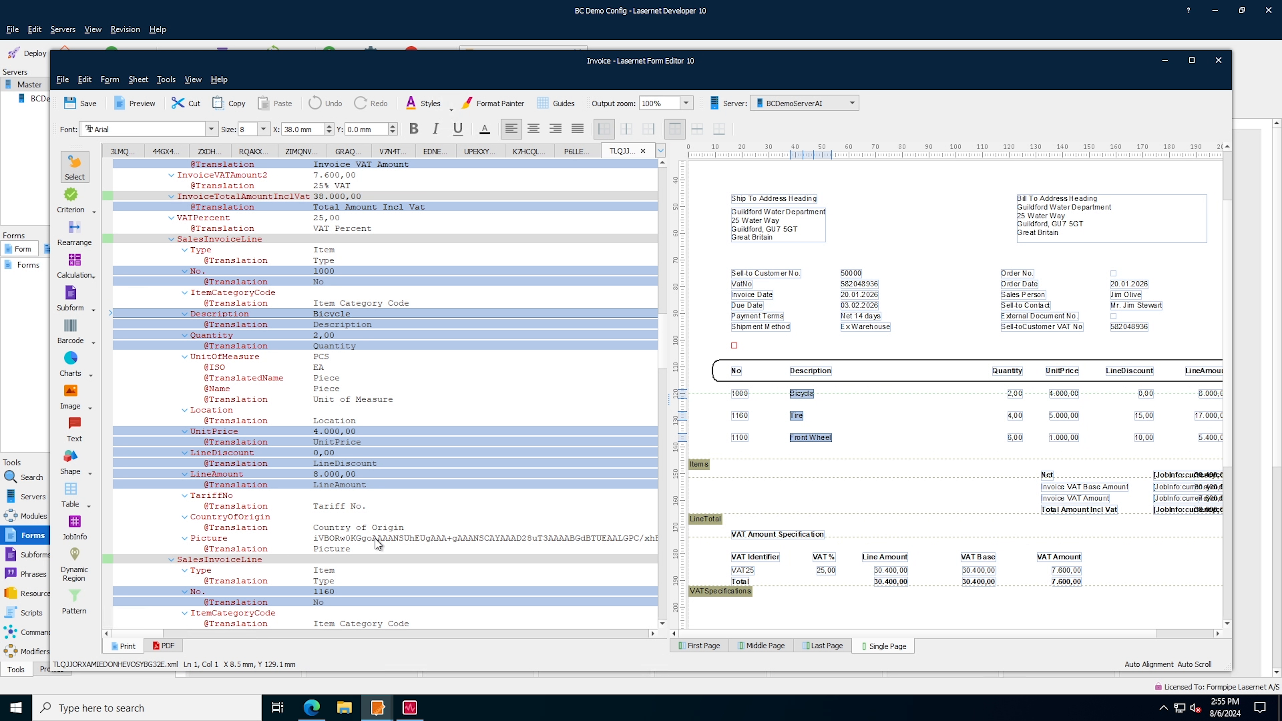
# Insert the SalesInvoiceLine Picture data as a Base64 job image and place it between Description and Quantity at X 97 mm
pyautogui.click(92, 408)
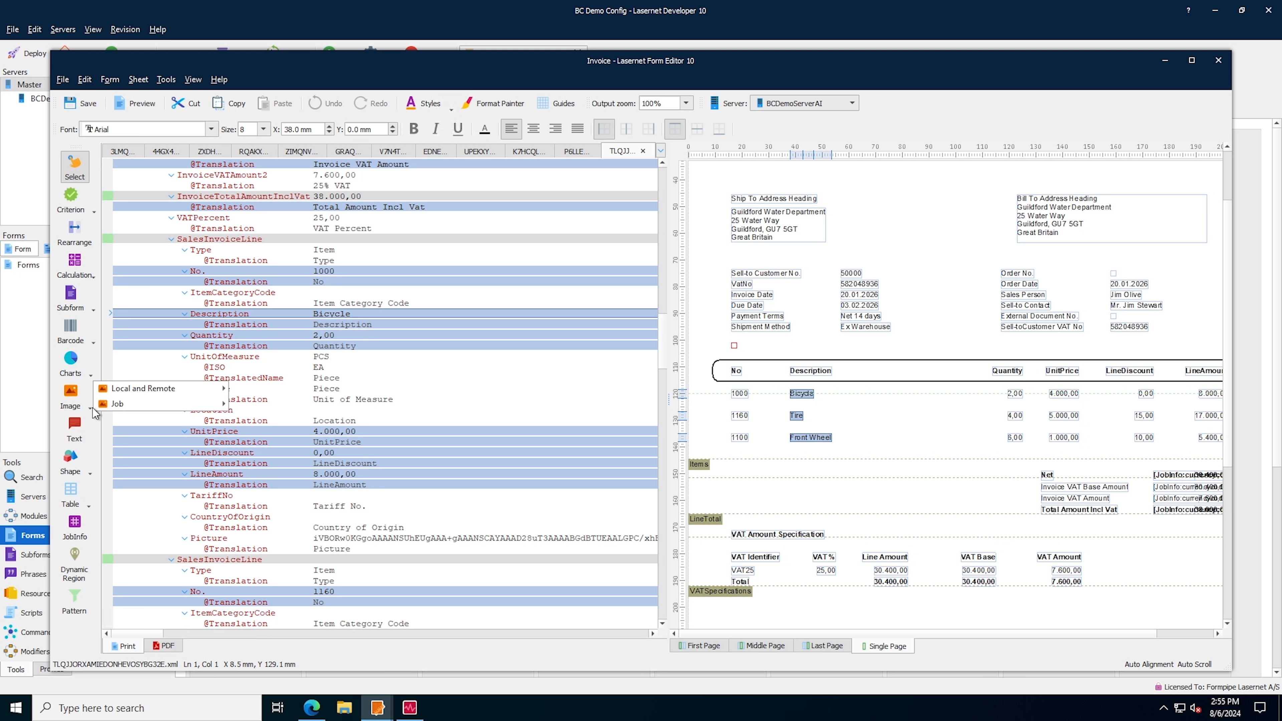
pyautogui.click(324, 533)
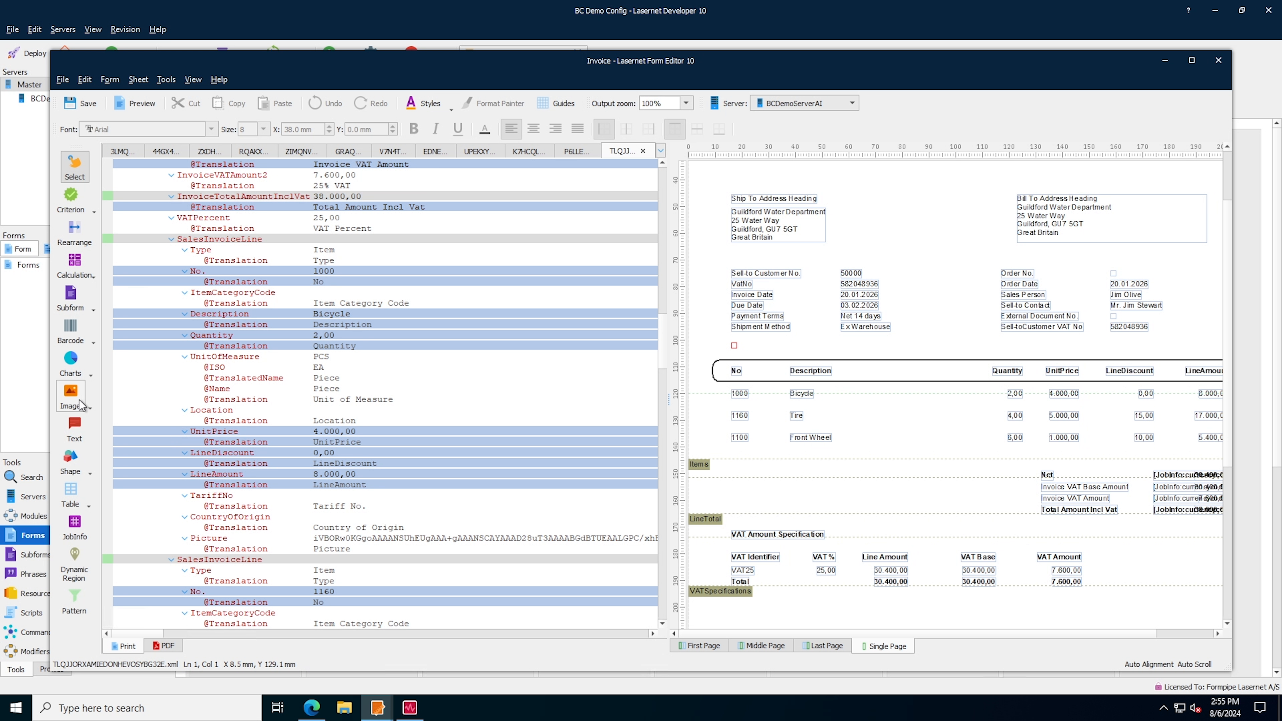
pyautogui.click(91, 410)
pyautogui.moveTo(128, 405)
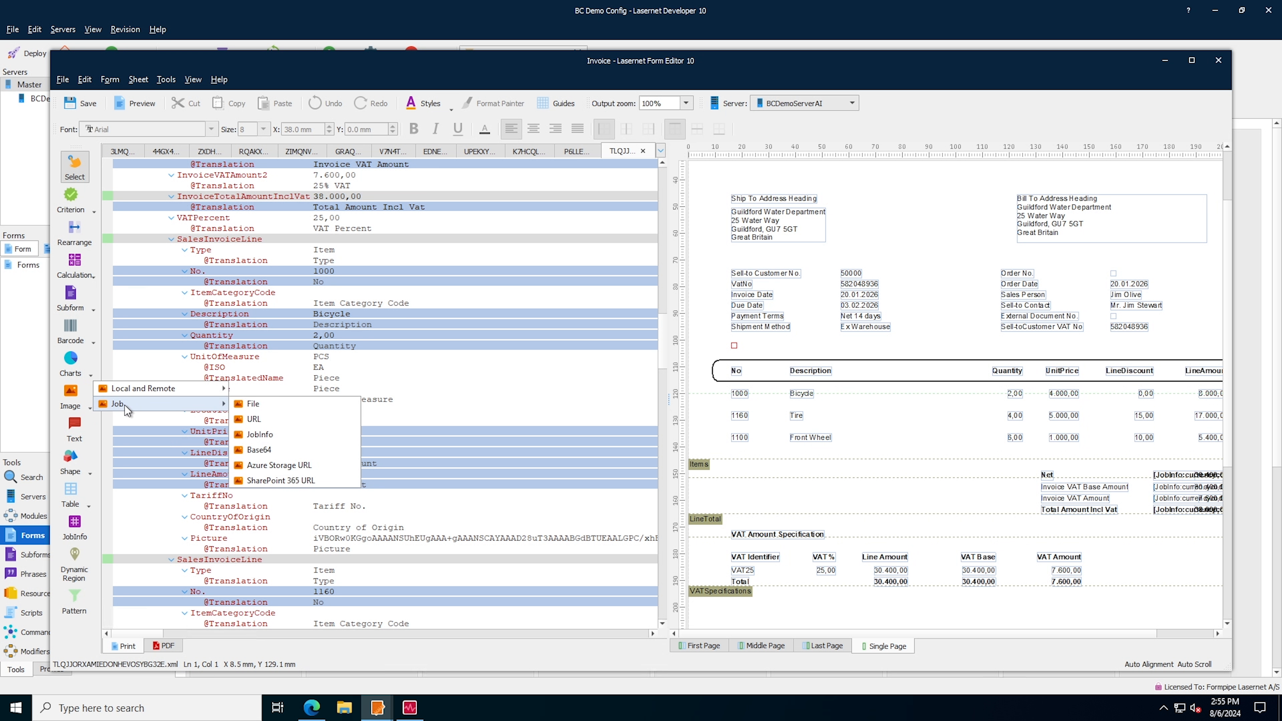
pyautogui.click(266, 441)
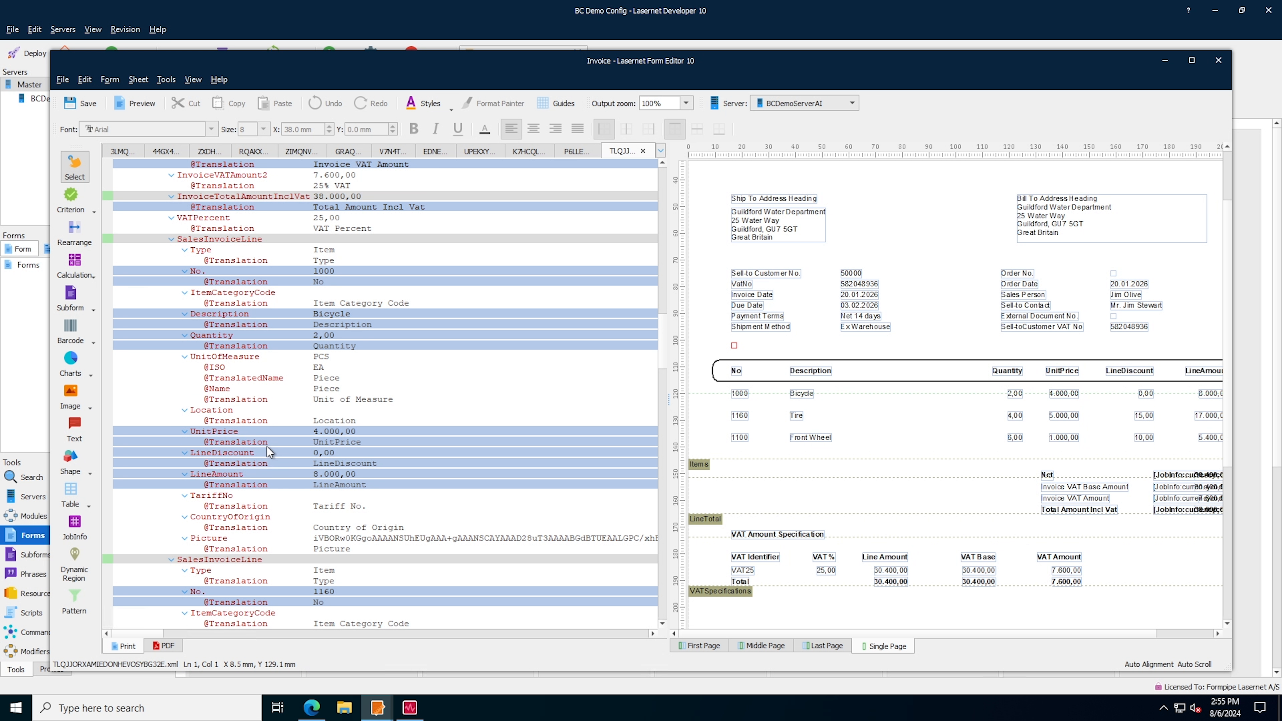
pyautogui.click(352, 540)
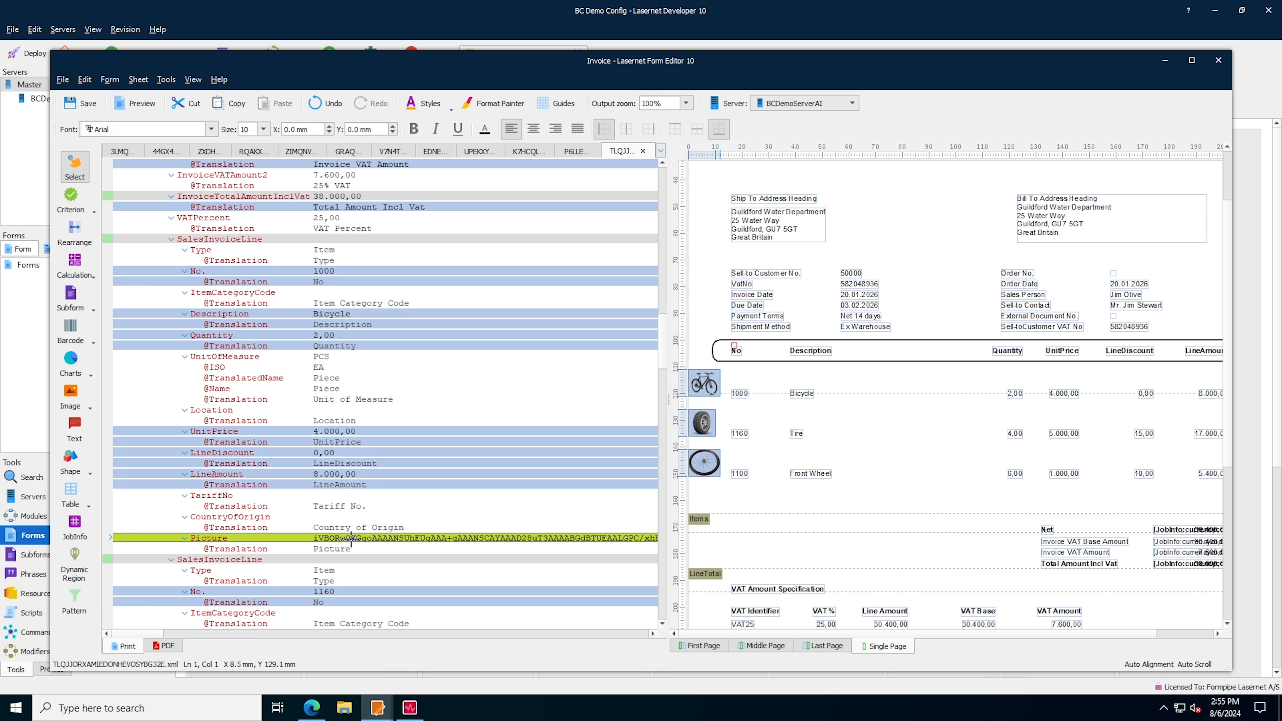
pyautogui.moveTo(712, 381); pyautogui.dragTo(961, 390)
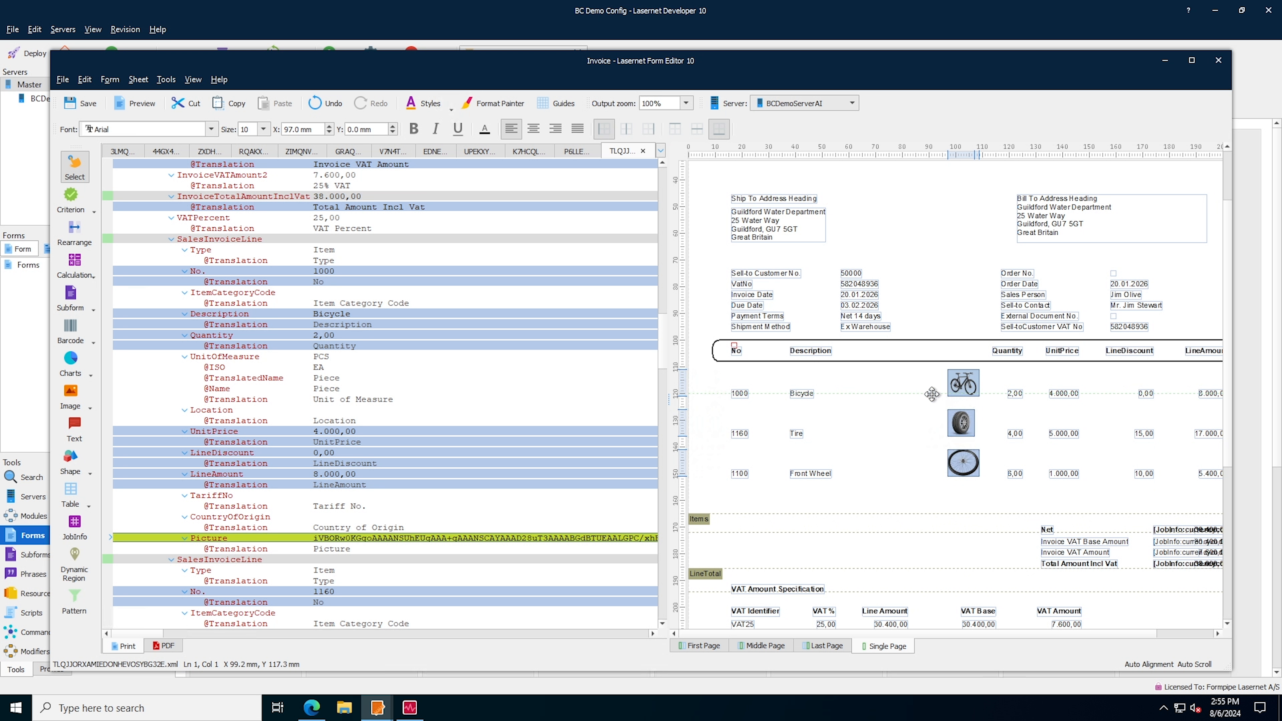
pyautogui.click(339, 386)
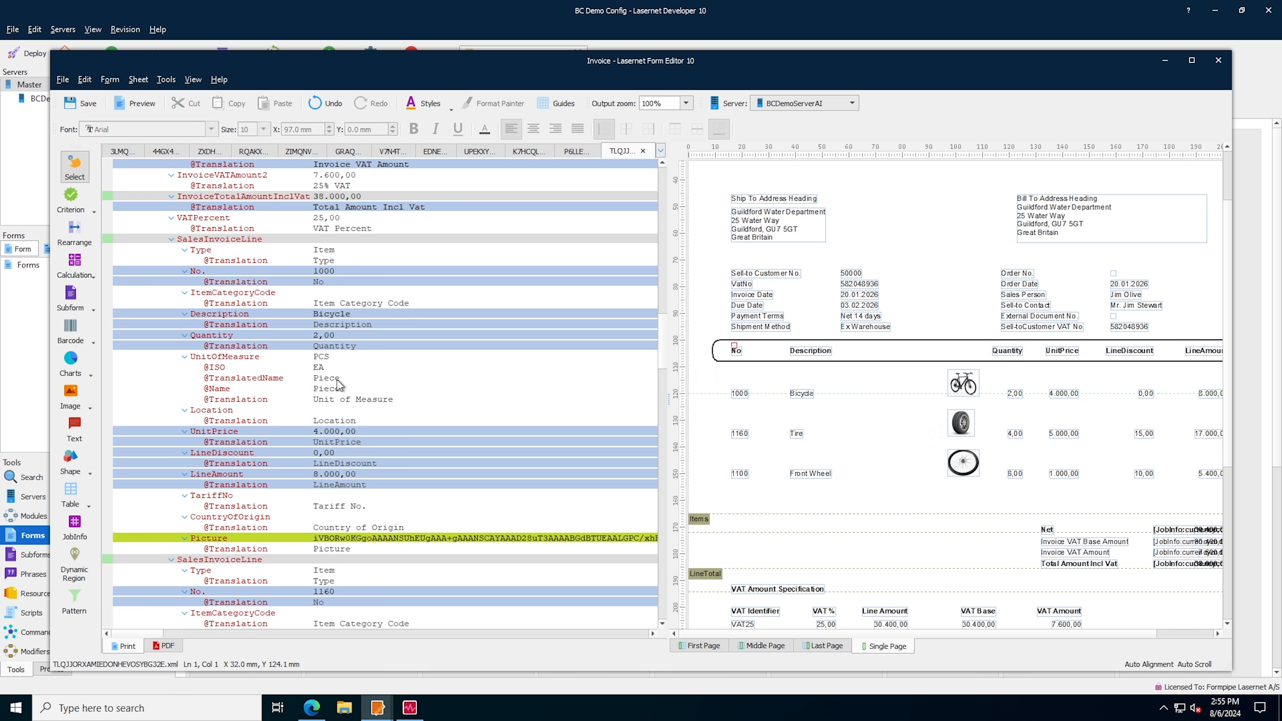
# Add the ShippingAgent value to the form above the Sell-to Customer No. row at X 16 mm, Y 71 mm, and make it bold
pyautogui.scroll(5, 343, 389)
pyautogui.scroll(14, 389, 387)
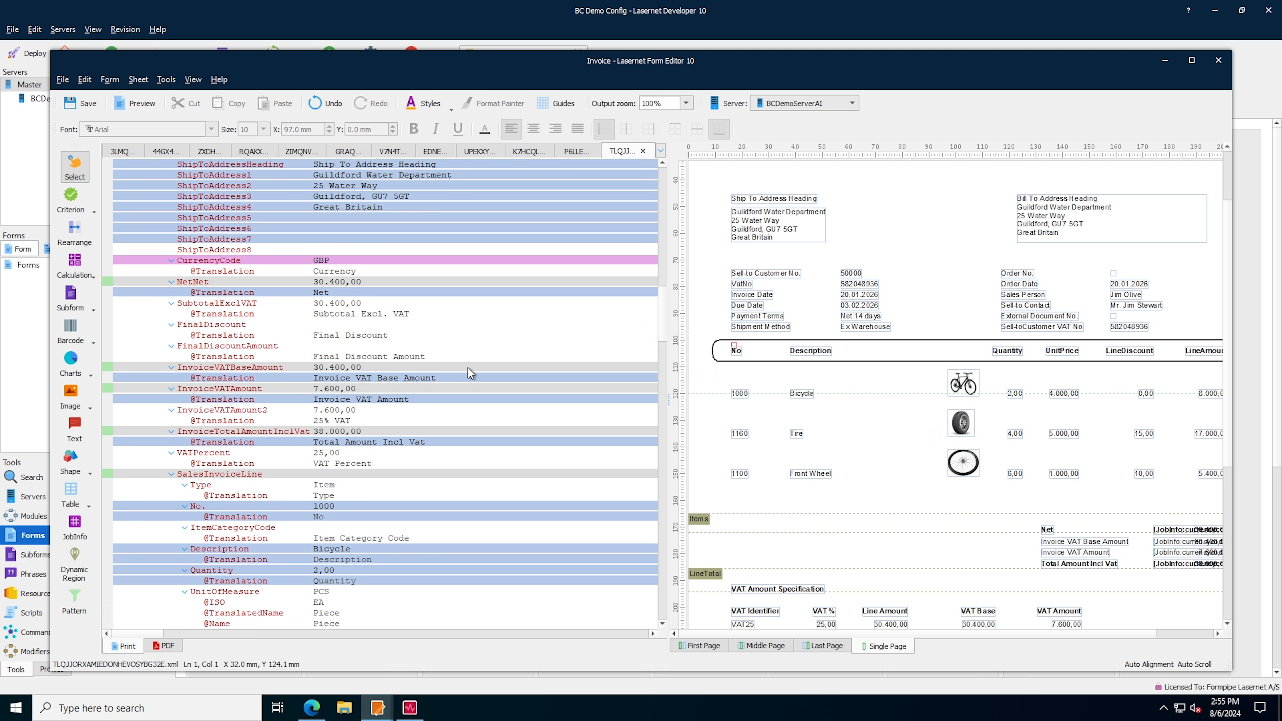
pyautogui.scroll(1, 381, 439)
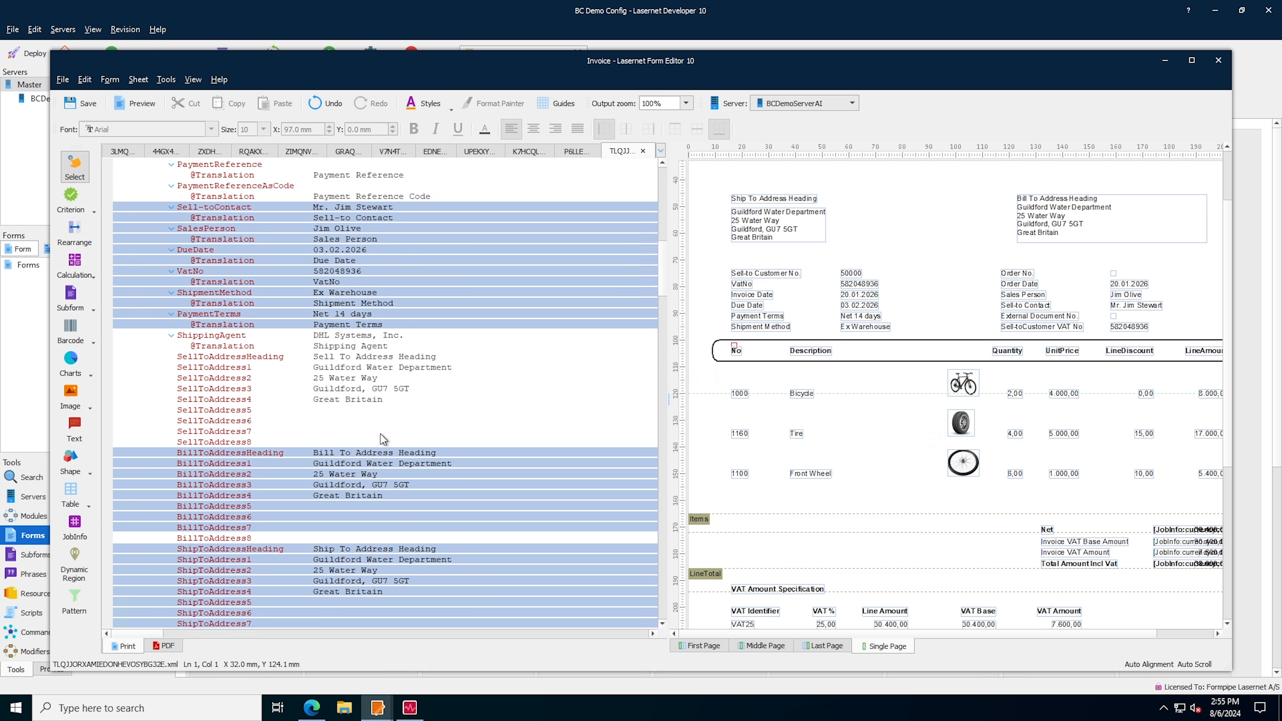
pyautogui.scroll(1, 382, 439)
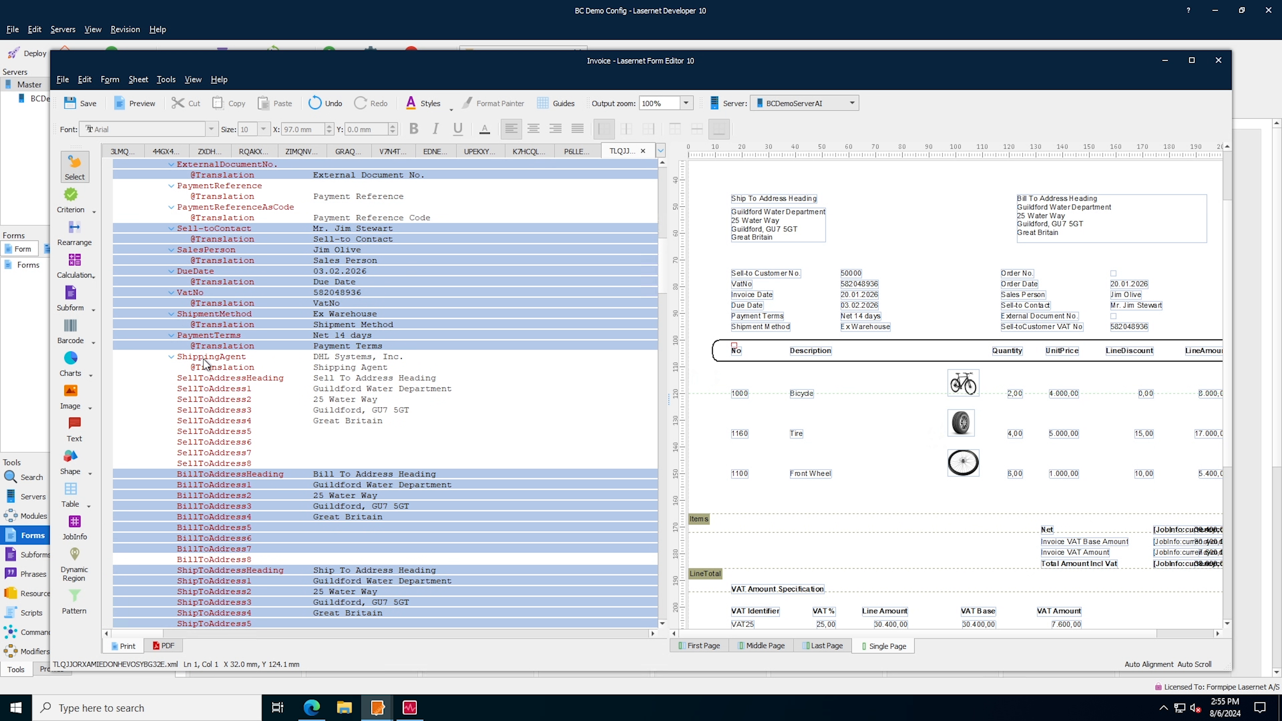
pyautogui.click(81, 238)
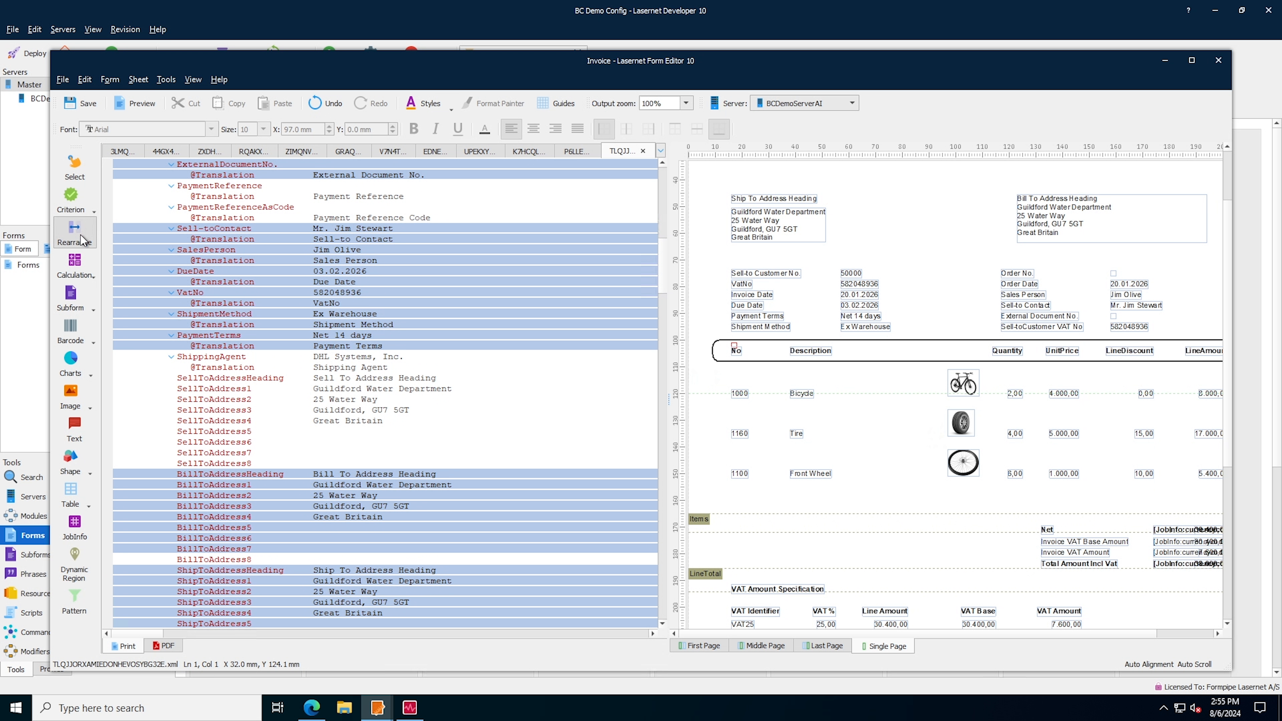
pyautogui.moveTo(220, 356); pyautogui.dragTo(786, 348)
pyautogui.click(416, 129)
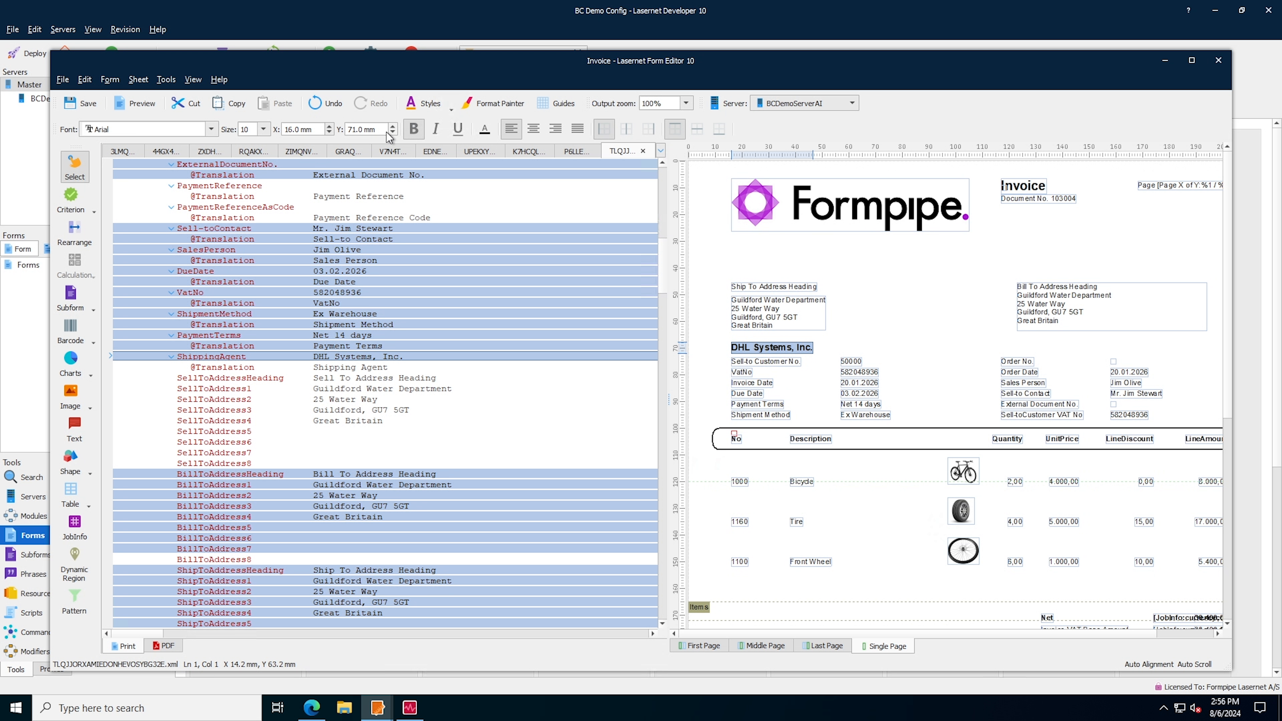
# Save and close the Invoice form and commit all its changes with the message "added images."
pyautogui.click(99, 108)
pyautogui.click(1218, 62)
pyautogui.click(187, 53)
pyautogui.click(403, 335)
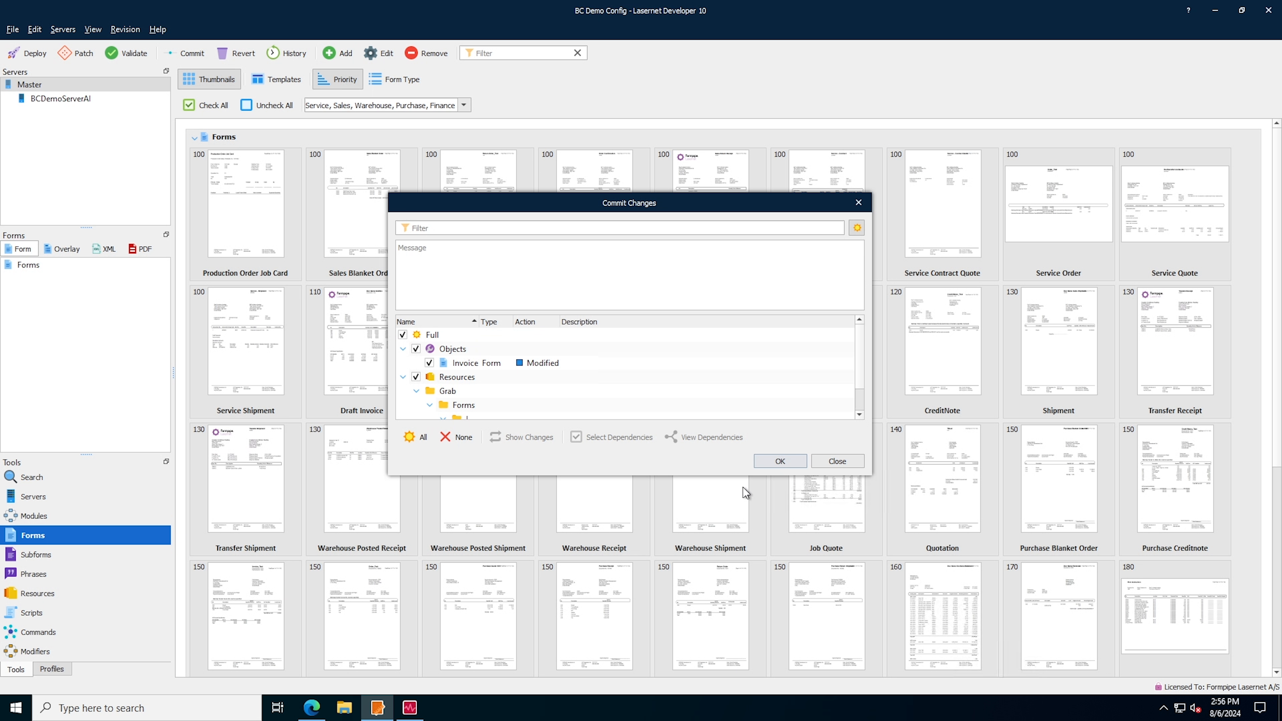
pyautogui.click(777, 461)
pyautogui.click(712, 357)
pyautogui.click(764, 462)
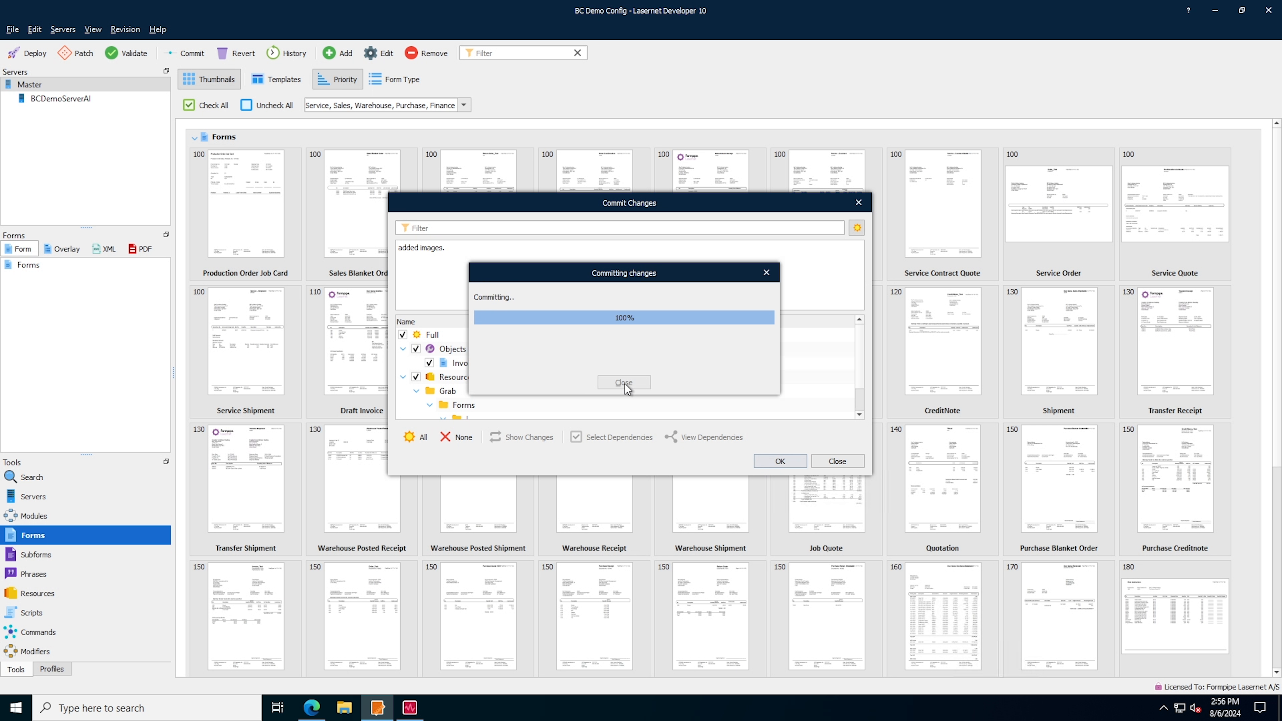
pyautogui.click(624, 383)
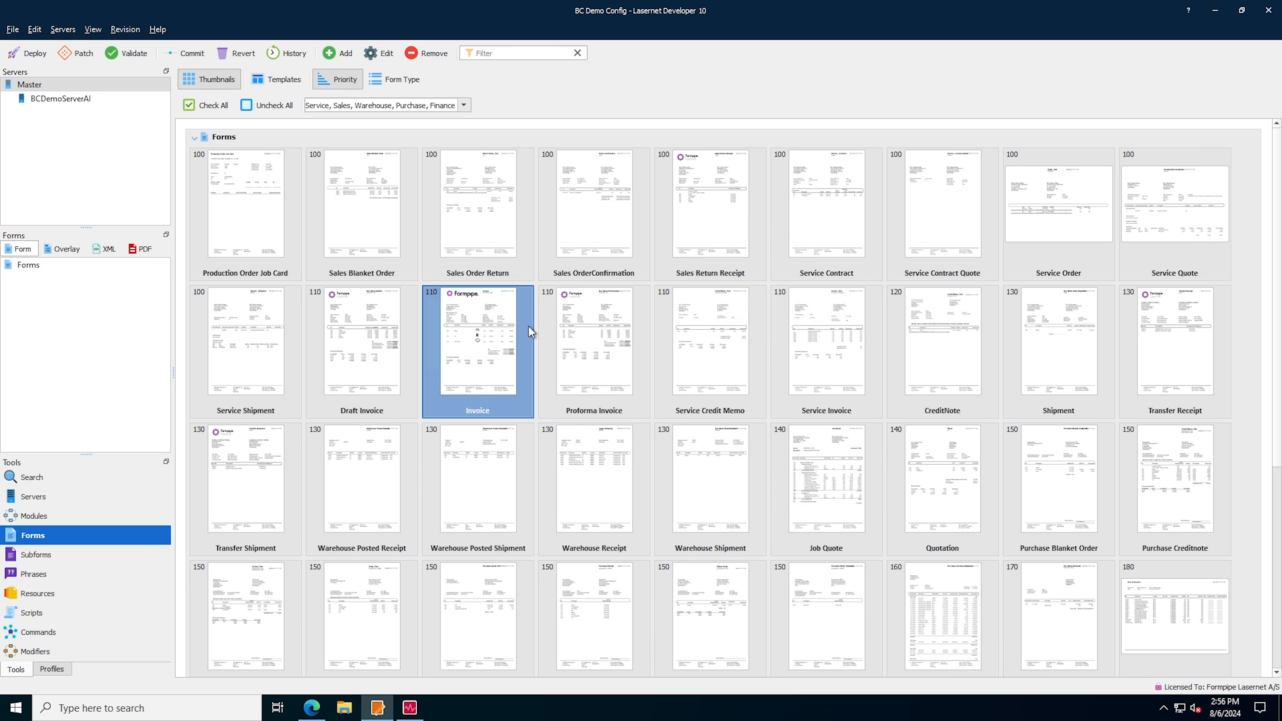
# Deploy the committed configuration to the Lasernet server
pyautogui.click(28, 53)
pyautogui.click(752, 438)
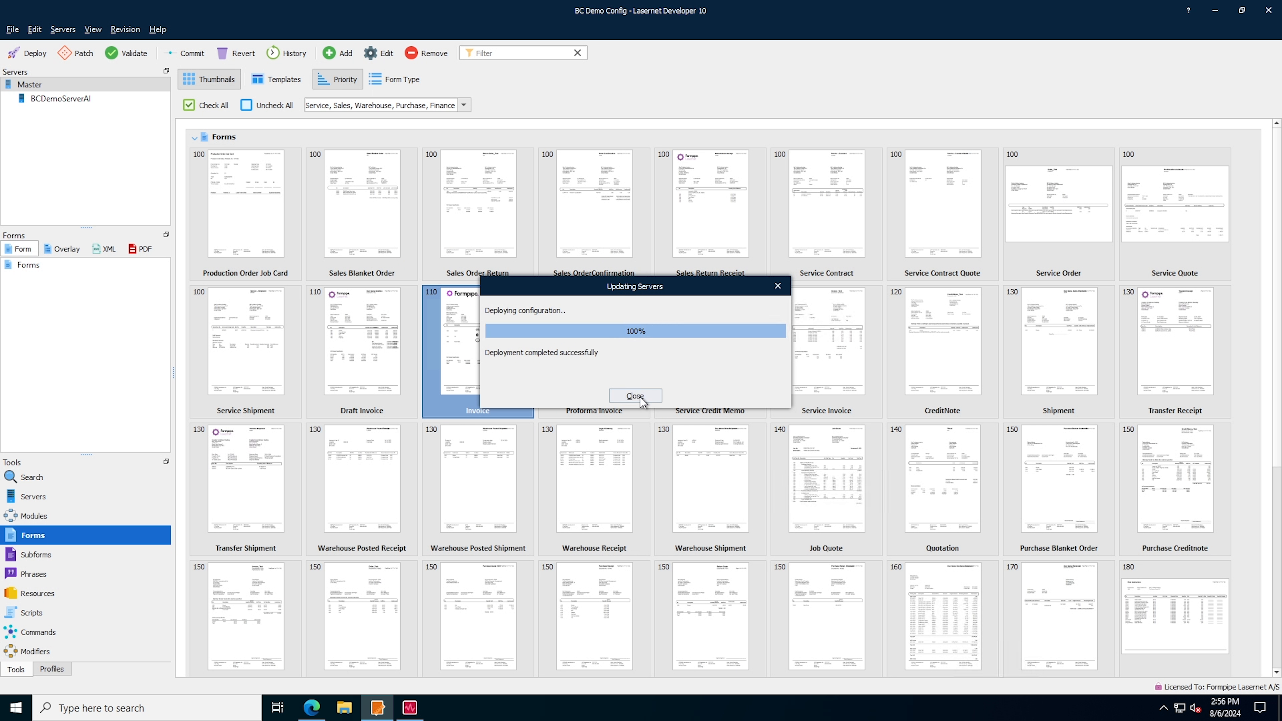
pyautogui.click(638, 398)
# Switch to Business Central, print Guildford Water Department's posted invoice with the Lasernet option Preview, and check the shipping agent line
pyautogui.click(312, 707)
pyautogui.click(326, 101)
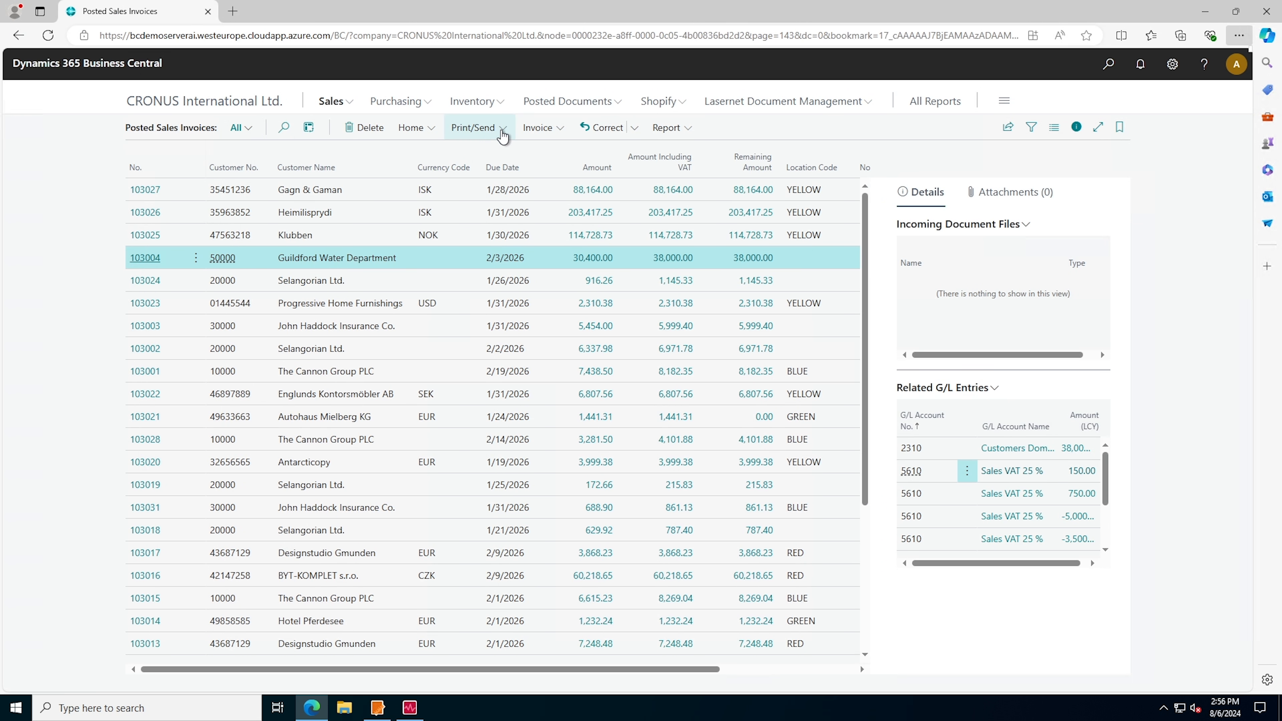
pyautogui.click(500, 128)
pyautogui.click(479, 158)
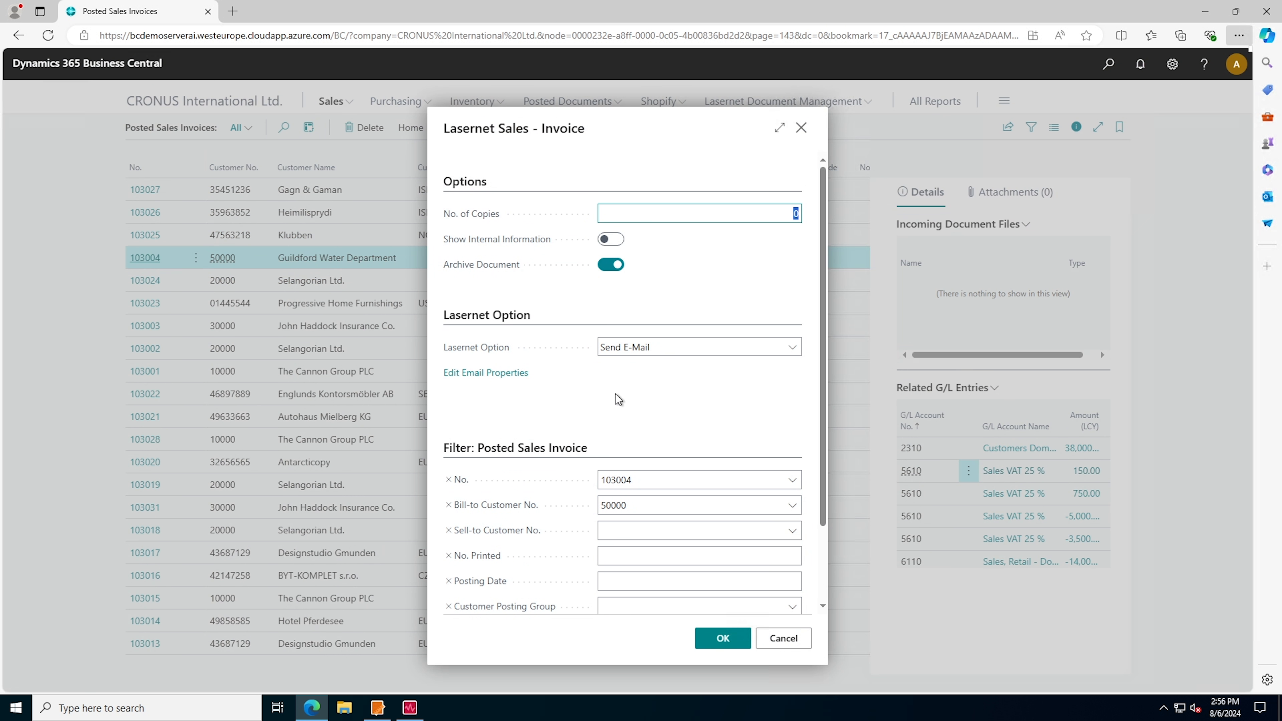
pyautogui.click(656, 347)
pyautogui.click(625, 376)
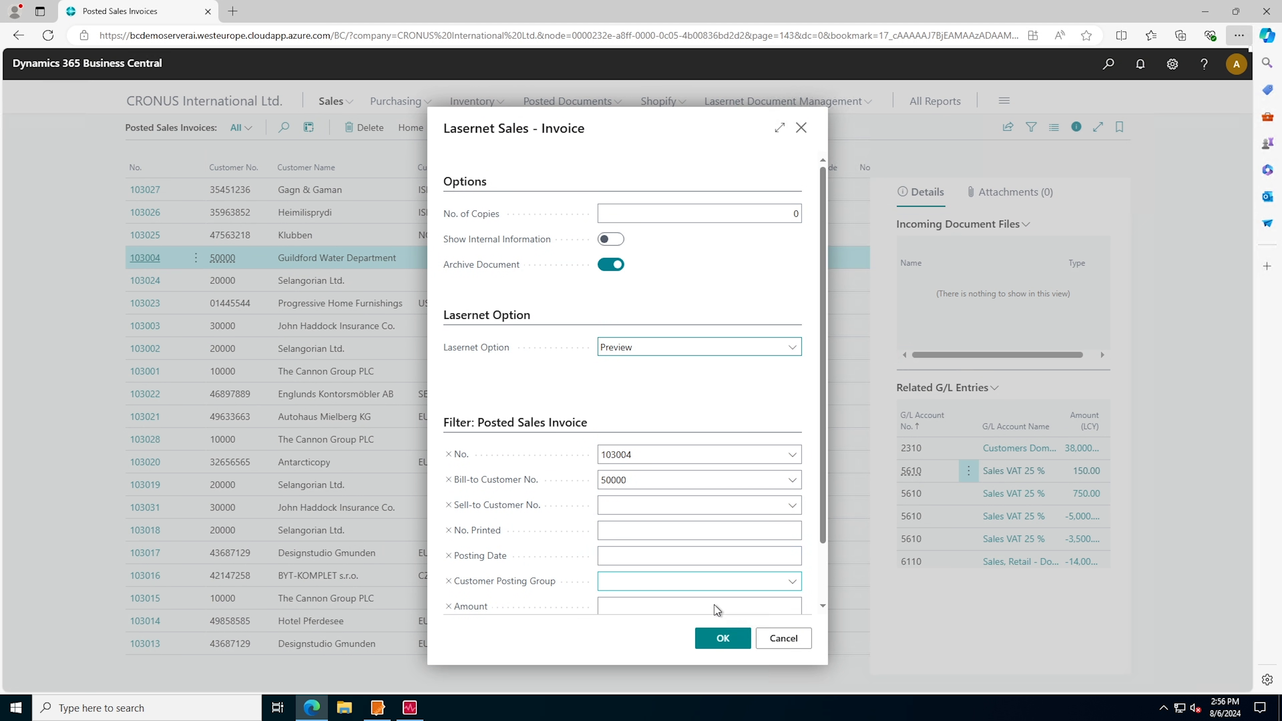
pyautogui.click(723, 638)
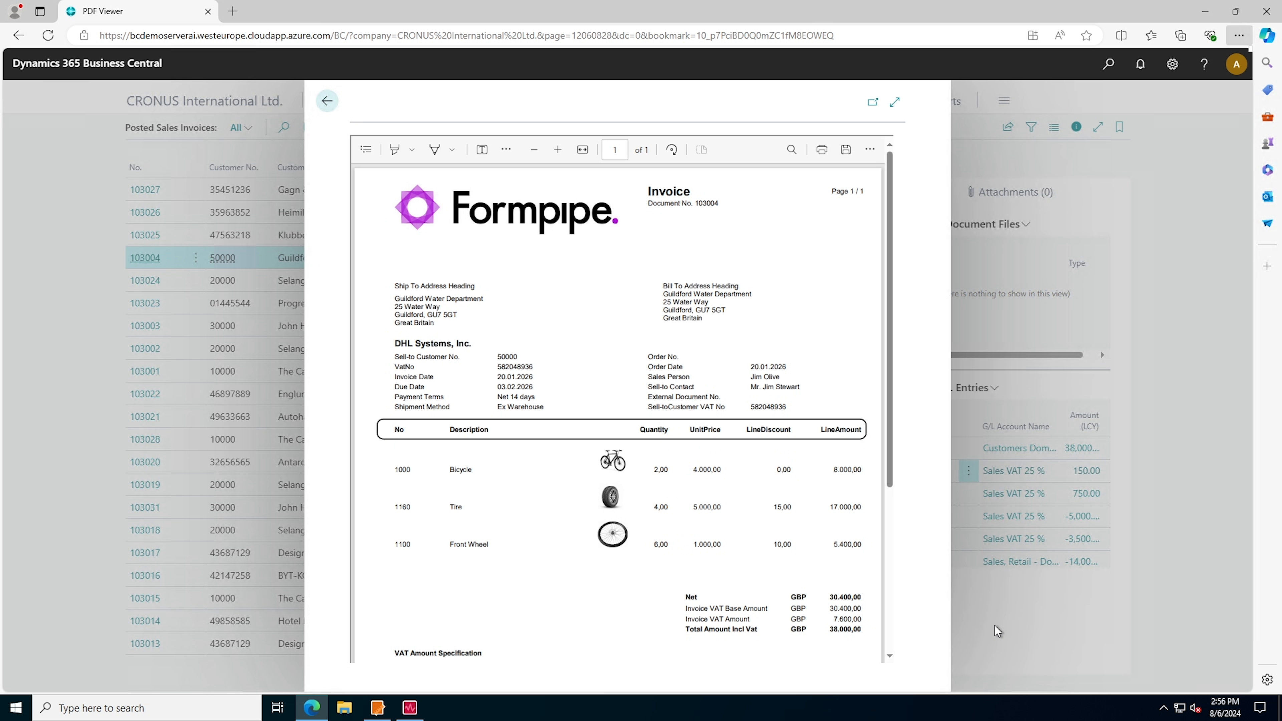
pyautogui.moveTo(396, 342); pyautogui.dragTo(476, 342)
pyautogui.click(476, 342)
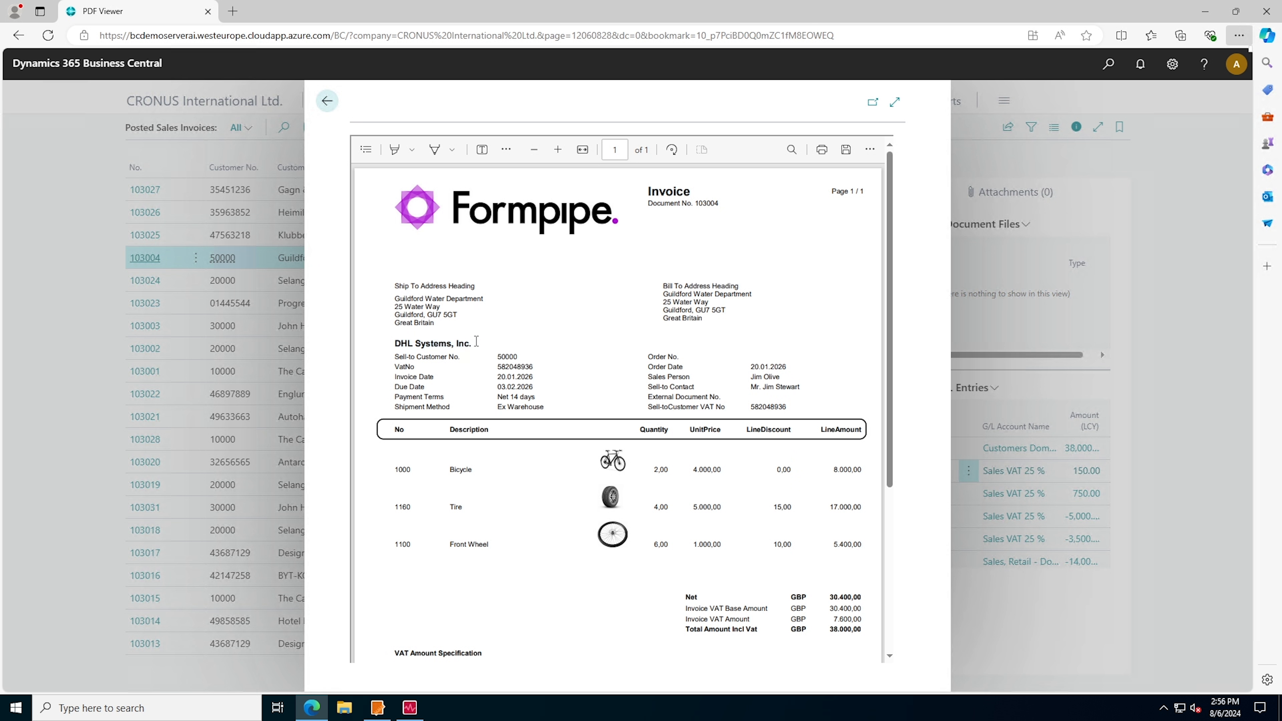